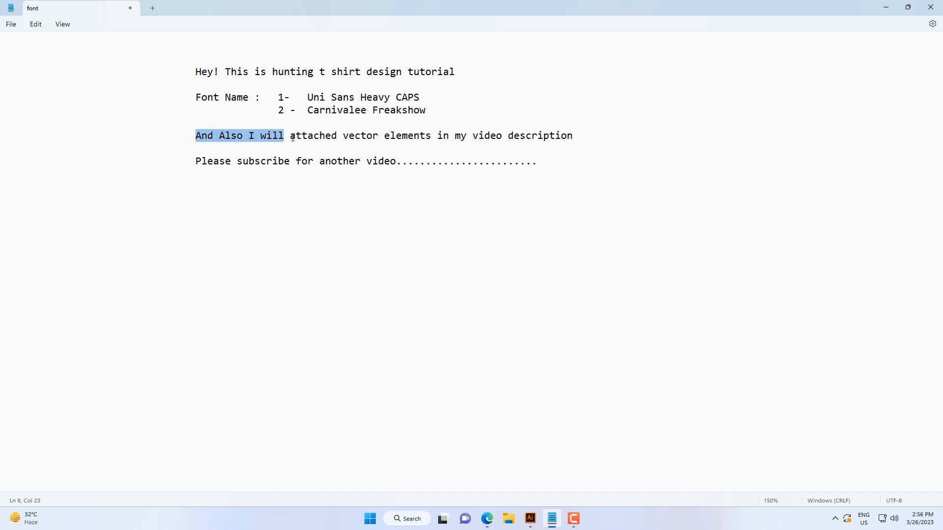
- Copy the font name Uni Sans Heavy CAPS from the Notepad notes and switch to Illustrator
{"action": "left_click", "coordinate": [451, 115]}
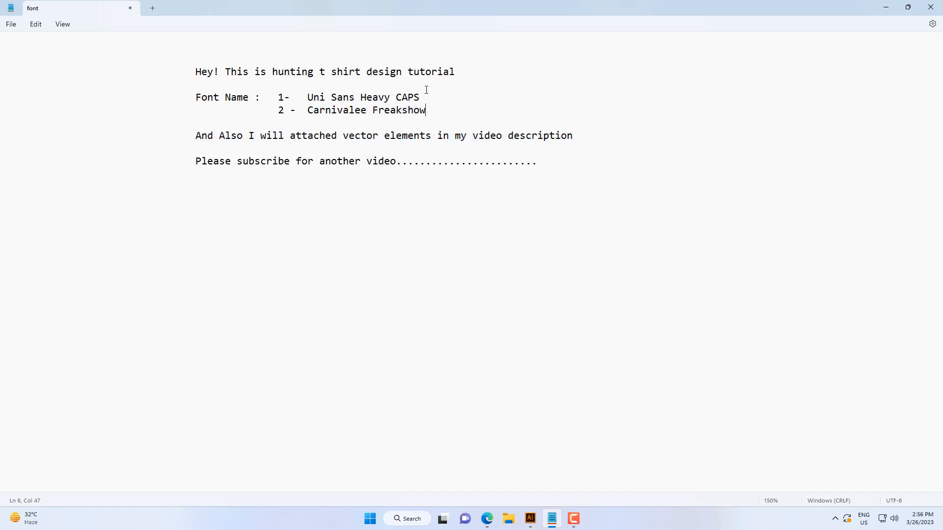
{"action": "left_click_drag", "start_coordinate": [427, 88], "coordinate": [378, 96]}
{"action": "left_click", "coordinate": [423, 95]}
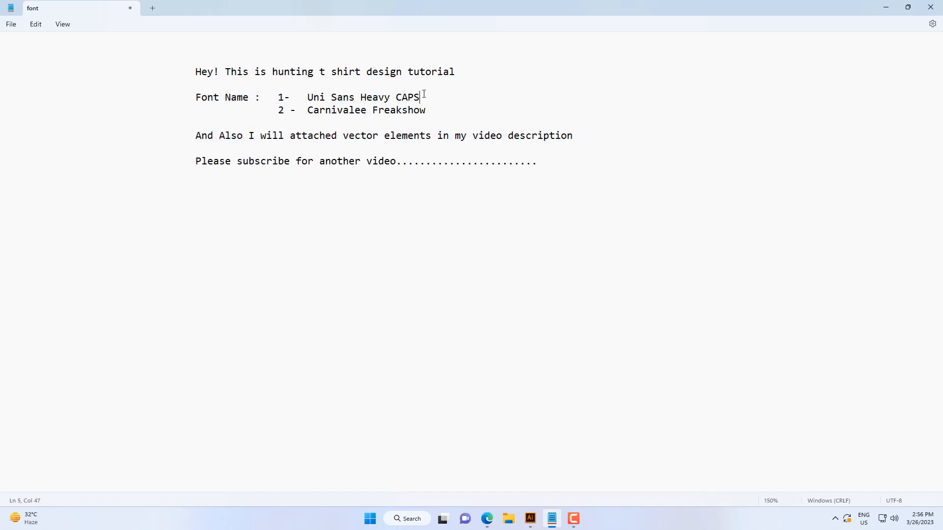
{"action": "right_click", "coordinate": [319, 99]}
{"action": "left_click", "coordinate": [351, 148]}
{"action": "left_click", "coordinate": [530, 518]}
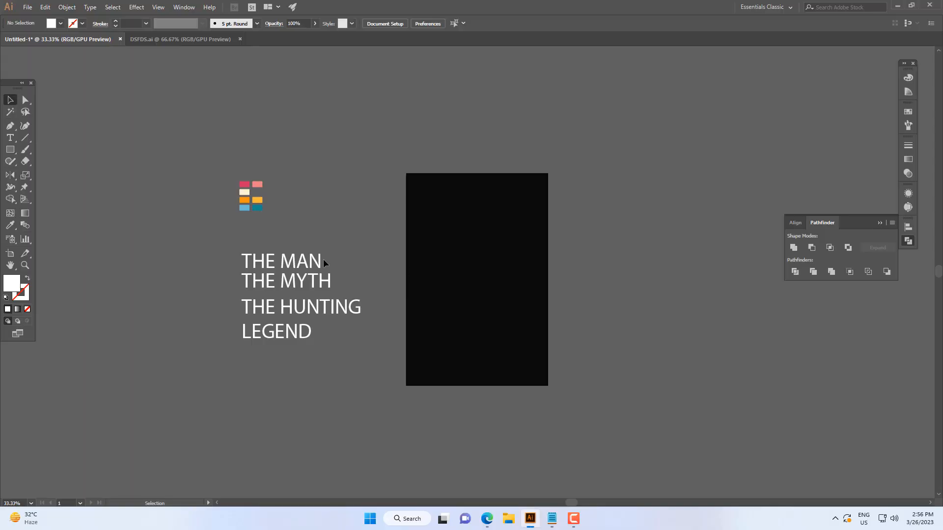
- Set the font of the THE MAN text to Uni Sans Heavy CAPS
{"action": "left_click", "coordinate": [309, 268]}
{"action": "key", "text": "ctrl+v"}
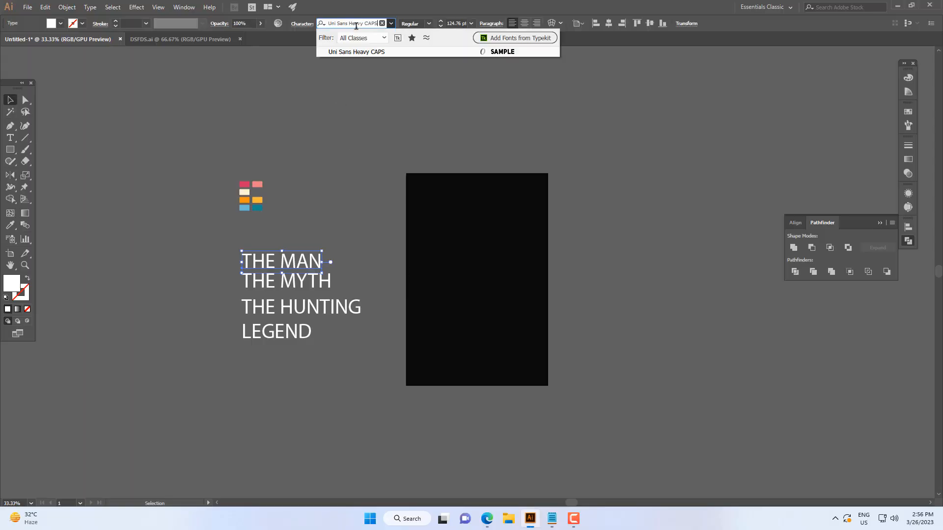
{"action": "key", "text": "Return"}
{"action": "left_click", "coordinate": [386, 250]}
{"action": "scroll", "coordinate": [357, 270], "scroll_direction": "up", "scroll_amount": 1}
{"action": "left_click_drag", "start_coordinate": [357, 270], "coordinate": [372, 263]}
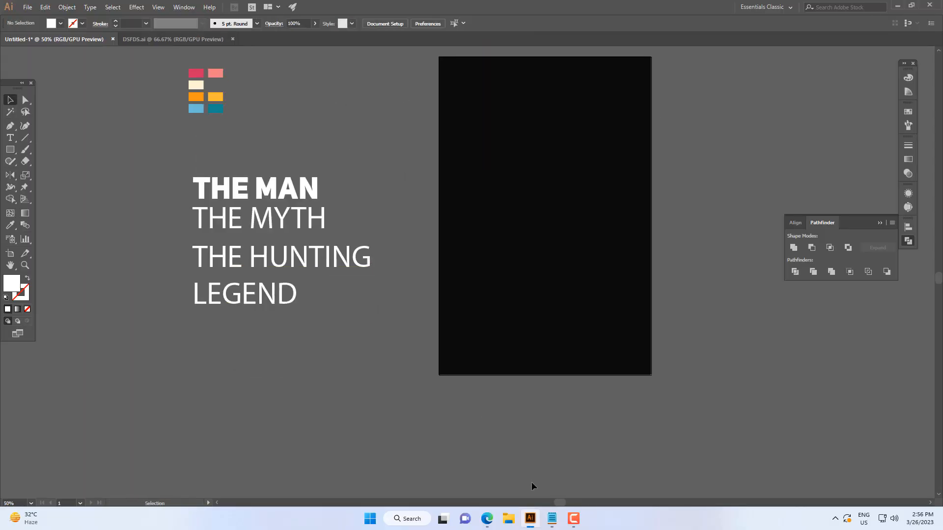
- Copy the font name Carnivalee Freakshow from the Notepad notes and return to Illustrator
{"action": "left_click", "coordinate": [552, 518]}
{"action": "left_click_drag", "start_coordinate": [425, 111], "coordinate": [381, 112]}
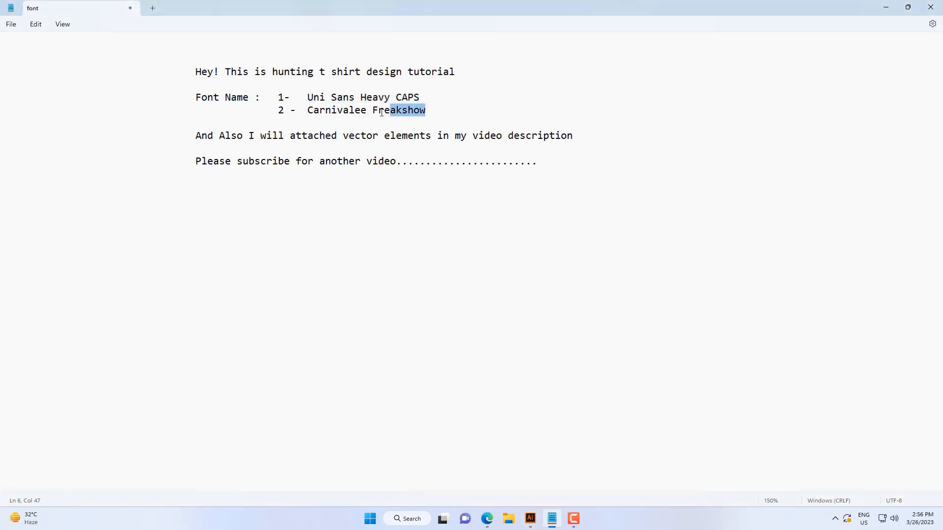
{"action": "right_click", "coordinate": [310, 113]}
{"action": "left_click", "coordinate": [343, 167]}
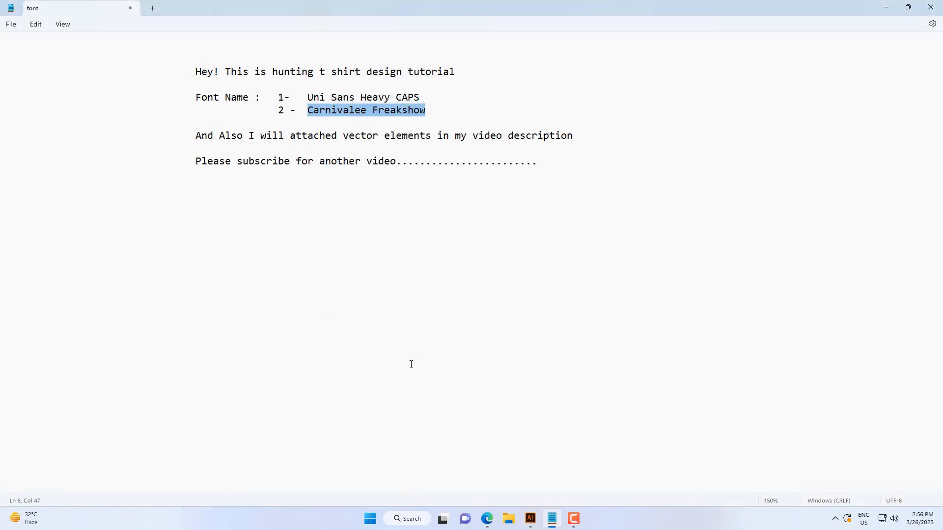
{"action": "left_click", "coordinate": [536, 525]}
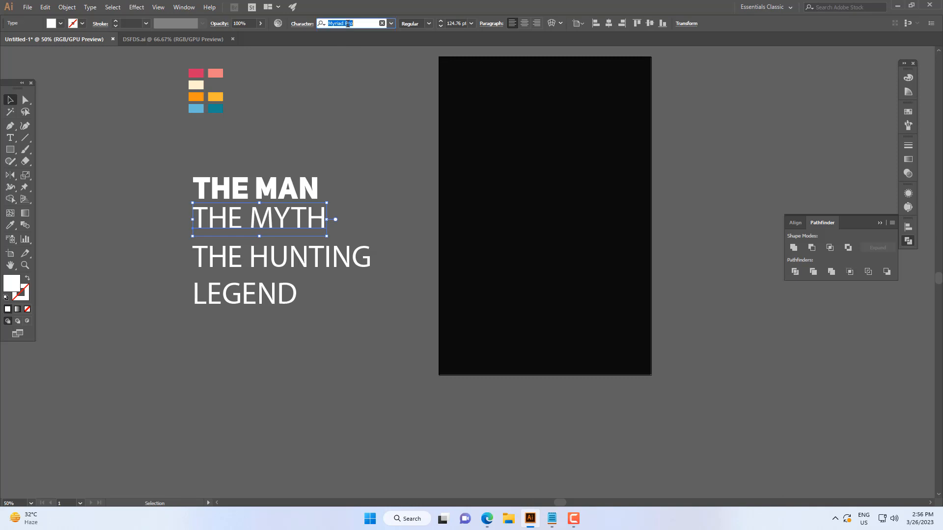
- Set the font of the THE MYTH text to Carnivalee Freakshow
{"action": "key", "text": "ctrl+v"}
{"action": "key", "text": "Return"}
{"action": "left_click", "coordinate": [428, 225]}
{"action": "scroll", "coordinate": [339, 271], "scroll_direction": "down", "scroll_amount": 2}
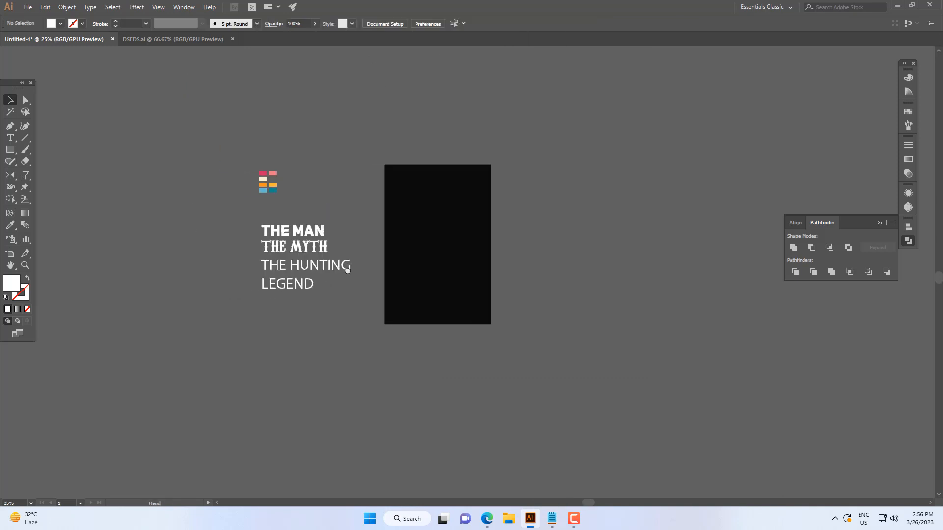
- Match the THE HUNTING text to the style of THE MAN with the Eyedropper
{"action": "scroll", "coordinate": [347, 270], "scroll_direction": "up", "scroll_amount": 1}
{"action": "left_click", "coordinate": [344, 258]}
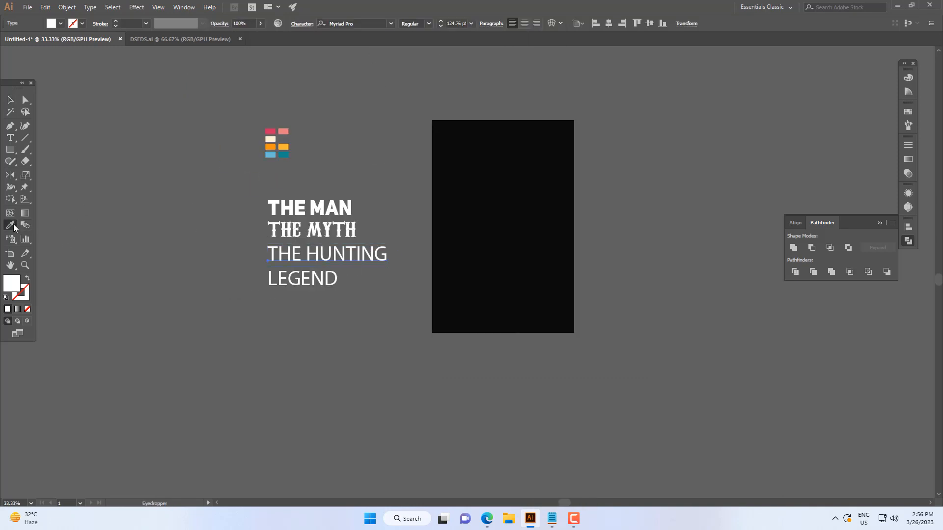
{"action": "left_click", "coordinate": [325, 204]}
{"action": "key", "text": "v"}
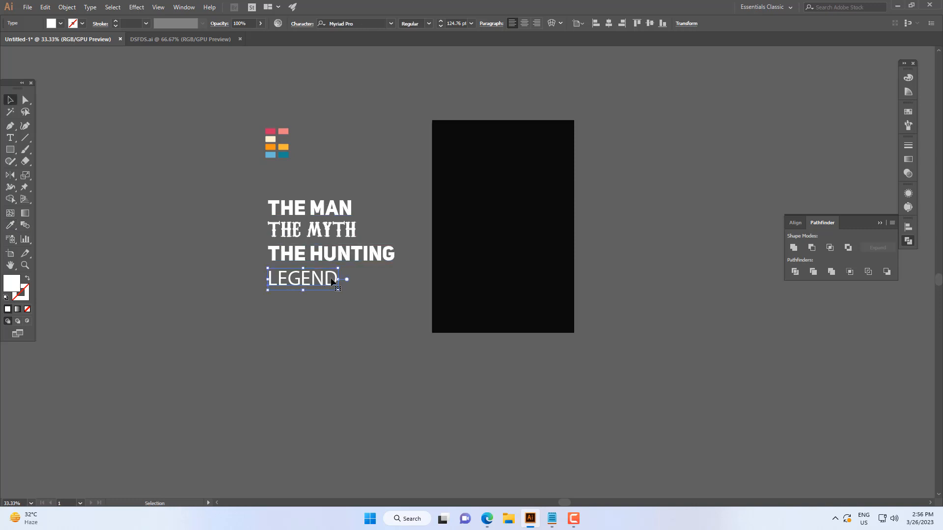
- Match LEGEND to the style of THE MYTH with the Eyedropper and move the four text lines onto the black artboard
{"action": "scroll", "coordinate": [338, 245], "scroll_direction": "up", "scroll_amount": 2}
{"action": "left_click_drag", "start_coordinate": [340, 245], "coordinate": [506, 236]}
{"action": "left_click", "coordinate": [375, 232]}
{"action": "scroll", "coordinate": [435, 216], "scroll_direction": "down", "scroll_amount": 3}
{"action": "key", "text": "v"}
{"action": "left_click", "coordinate": [565, 222]}
{"action": "scroll", "coordinate": [566, 222], "scroll_direction": "up", "scroll_amount": 1}
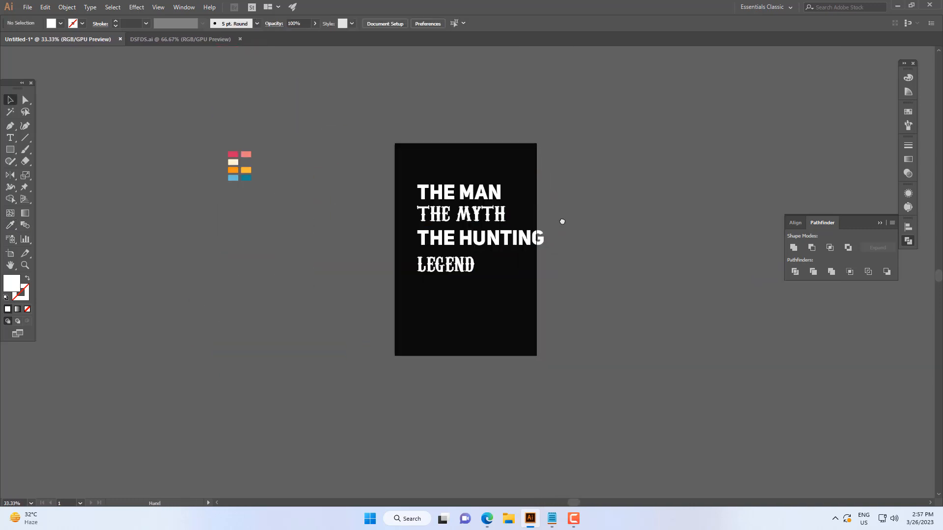
- Select all four text lines and place a copy of them beside the artboard on its right
{"action": "left_click_drag", "start_coordinate": [562, 221], "coordinate": [516, 228]}
{"action": "left_click_drag", "start_coordinate": [518, 189], "coordinate": [395, 279]}
{"action": "left_click_drag", "start_coordinate": [442, 251], "coordinate": [642, 314]}
- Expand the four text lines on the artboard into shapes, with Object and Fill included
{"action": "left_click", "coordinate": [64, 9]}
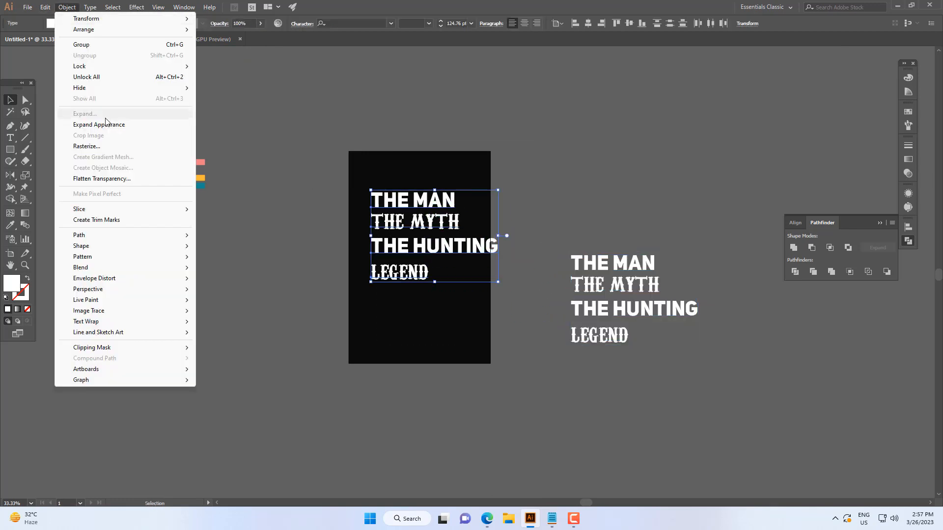
{"action": "left_click", "coordinate": [106, 124]}
{"action": "left_click", "coordinate": [77, 7]}
{"action": "left_click", "coordinate": [96, 113]}
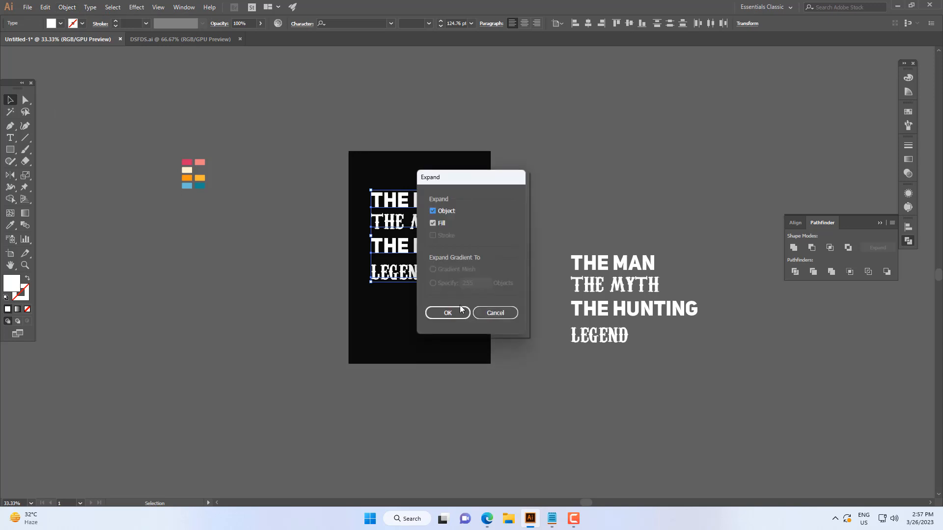
{"action": "key", "text": "Return"}
- Move the expanded text off the artboard to the empty area on its left
{"action": "left_click_drag", "start_coordinate": [440, 252], "coordinate": [328, 298]}
{"action": "left_click", "coordinate": [419, 275]}
{"action": "left_click_drag", "start_coordinate": [12, 151], "coordinate": [81, 151]}
{"action": "scroll", "coordinate": [376, 248], "scroll_direction": "up", "scroll_amount": 2}
{"action": "left_click_drag", "start_coordinate": [386, 266], "coordinate": [375, 338]}
{"action": "scroll", "coordinate": [393, 280], "scroll_direction": "down", "scroll_amount": 2}
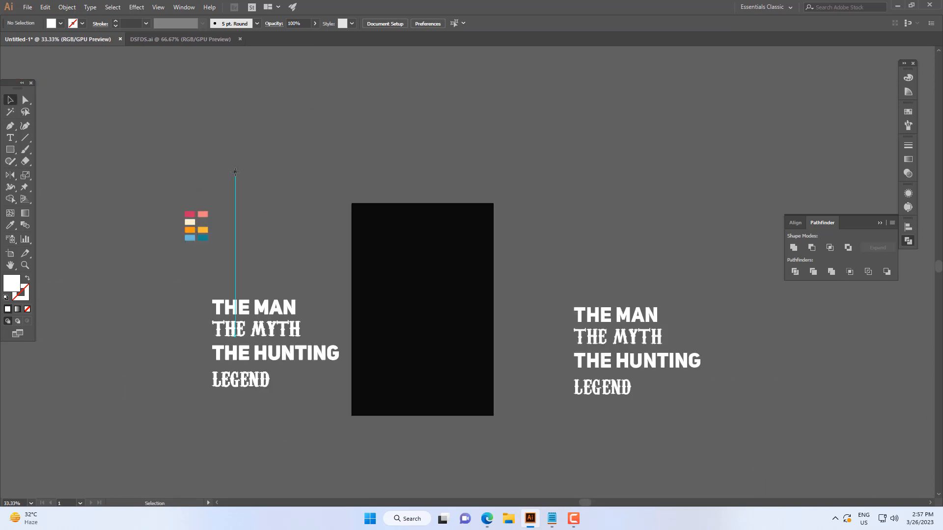
{"action": "left_click", "coordinate": [192, 227]}
{"action": "left_click", "coordinate": [417, 267]}
- Draw a thin horizontal white rectangle about 5.17 in wide and 0.54 in tall on the black artboard
{"action": "scroll", "coordinate": [407, 276], "scroll_direction": "up", "scroll_amount": 1}
{"action": "left_click_drag", "start_coordinate": [377, 284], "coordinate": [313, 270]}
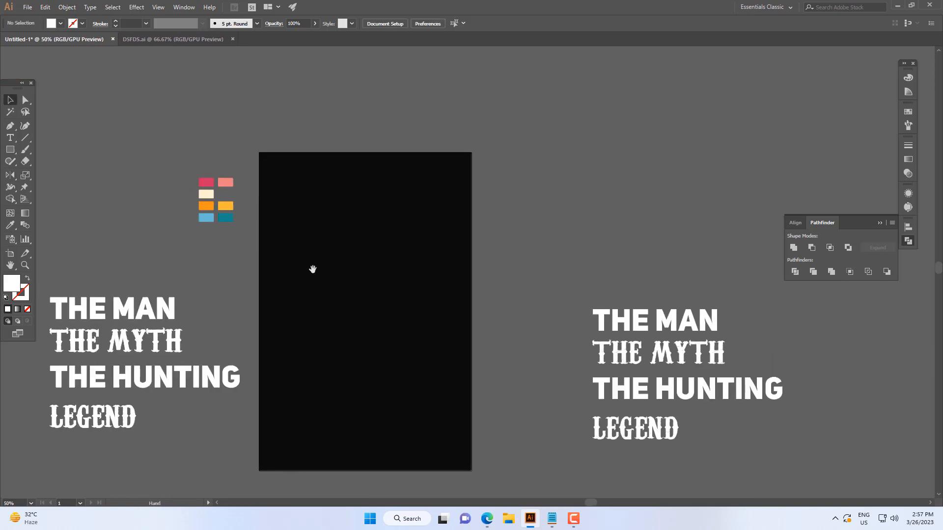
{"action": "left_click", "coordinate": [10, 149]}
{"action": "left_click", "coordinate": [63, 149]}
{"action": "scroll", "coordinate": [315, 274], "scroll_direction": "up", "scroll_amount": 1}
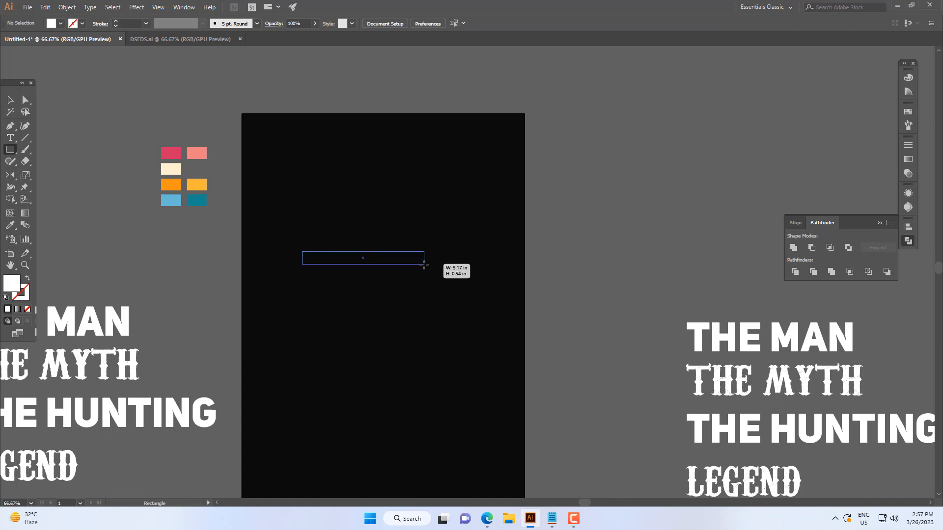
{"action": "left_click_drag", "start_coordinate": [423, 264], "coordinate": [386, 281]}
- Duplicate the white strip downward at even spacing to build a stack of six strips with narrow gaps
{"action": "key", "text": "v"}
{"action": "scroll", "coordinate": [378, 265], "scroll_direction": "up", "scroll_amount": 1}
{"action": "key", "text": "ctrl+d"}
{"action": "key", "text": "ctrl+d"}
{"action": "key", "text": "ctrl+d"}
{"action": "key", "text": "ctrl+shift+a"}
{"action": "scroll", "coordinate": [480, 333], "scroll_direction": "down", "scroll_amount": 2}
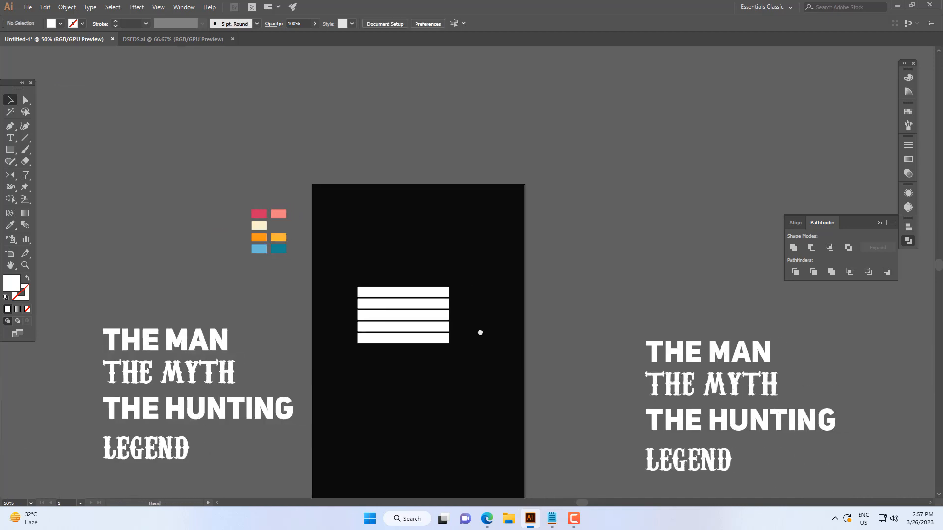
{"action": "scroll", "coordinate": [426, 345], "scroll_direction": "up", "scroll_amount": 2}
{"action": "left_click", "coordinate": [425, 344]}
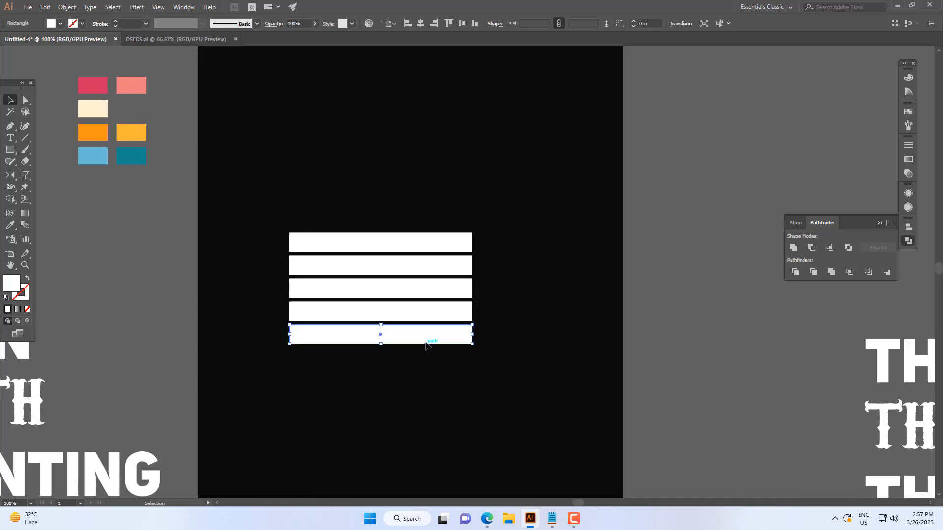
{"action": "key", "text": "ctrl+d"}
{"action": "key", "text": "ctrl+shift+a"}
{"action": "scroll", "coordinate": [531, 331], "scroll_direction": "down", "scroll_amount": 1}
- Draw a circle about 3.87 in across over the middle of the six strips
{"action": "left_click", "coordinate": [19, 154]}
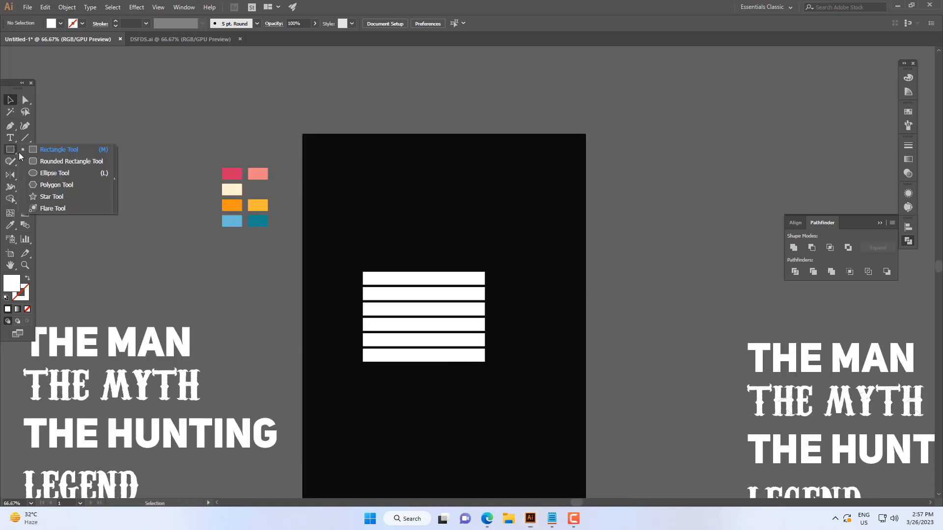
{"action": "left_click", "coordinate": [54, 173]}
{"action": "left_click_drag", "start_coordinate": [401, 324], "coordinate": [436, 350]}
{"action": "key", "text": "v"}
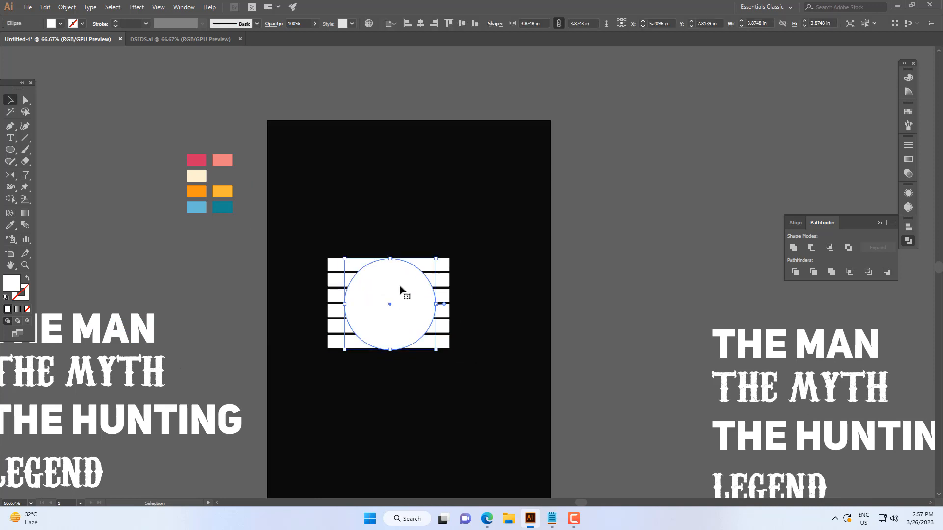
- Hide the circle and group the six white strips
{"action": "key", "text": "ctrl+3"}
{"action": "left_click_drag", "start_coordinate": [486, 238], "coordinate": [315, 372]}
{"action": "right_click", "coordinate": [457, 304]}
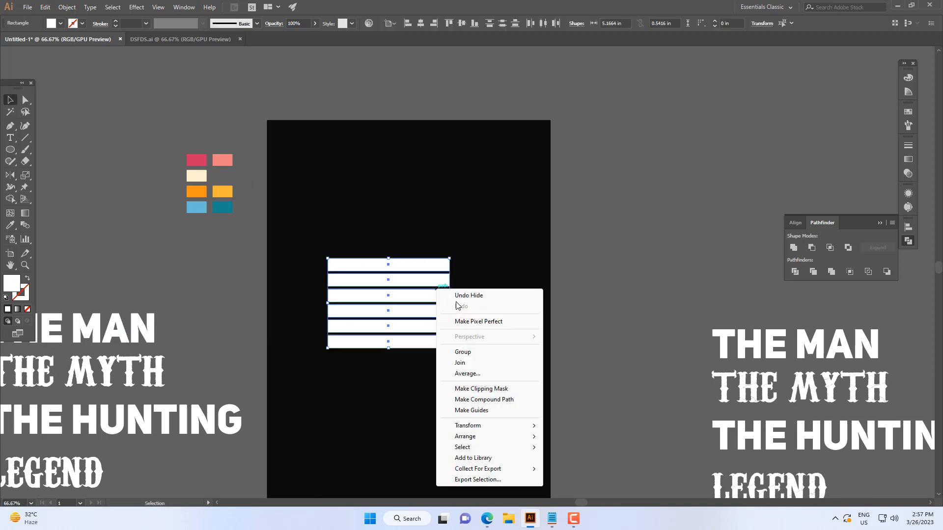
{"action": "left_click", "coordinate": [468, 352]}
{"action": "left_click", "coordinate": [485, 276]}
- Show the hidden circle again and fill it with bright red
{"action": "key", "text": "ctrl+alt+3"}
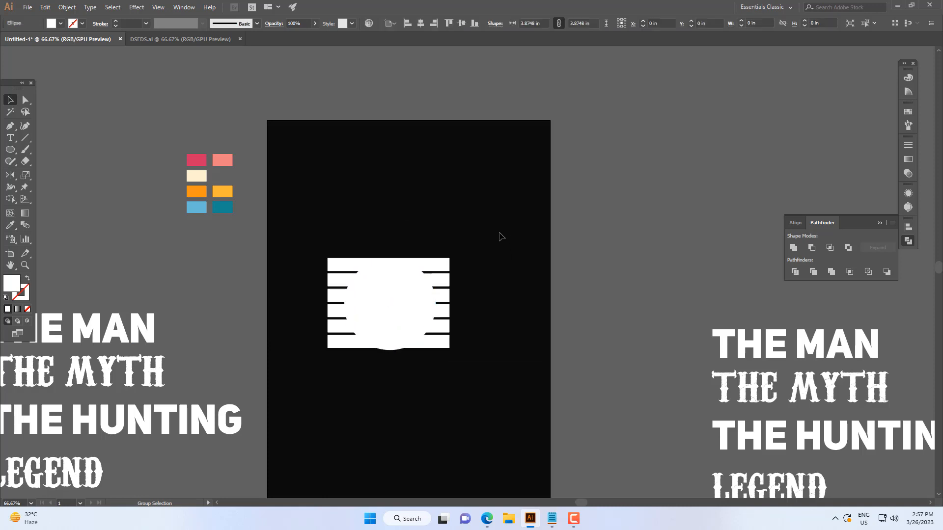
{"action": "left_click", "coordinate": [445, 270], "text": "shift"}
{"action": "left_click", "coordinate": [445, 271]}
{"action": "left_click", "coordinate": [456, 291]}
{"action": "left_click", "coordinate": [407, 299]}
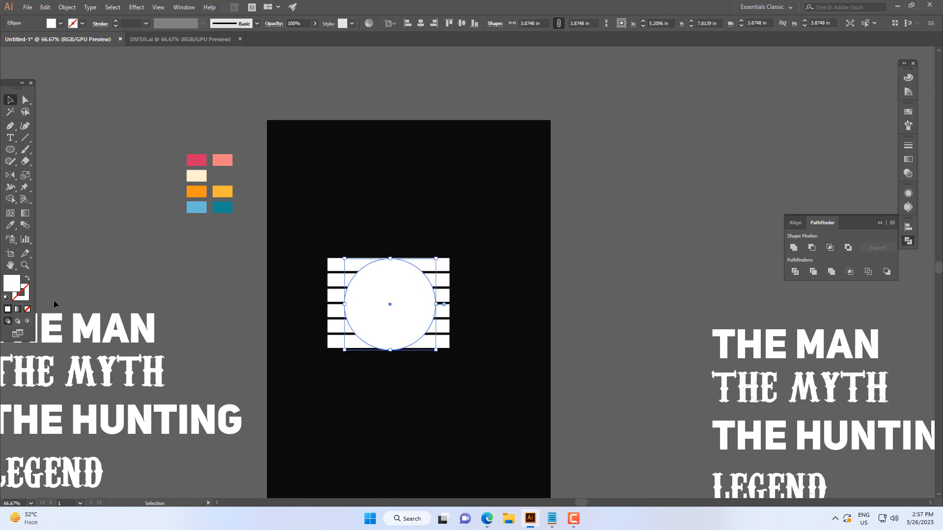
{"action": "double_click", "coordinate": [11, 284]}
{"action": "left_click", "coordinate": [575, 195]}
{"action": "scroll", "coordinate": [423, 291], "scroll_direction": "up", "scroll_amount": 1}
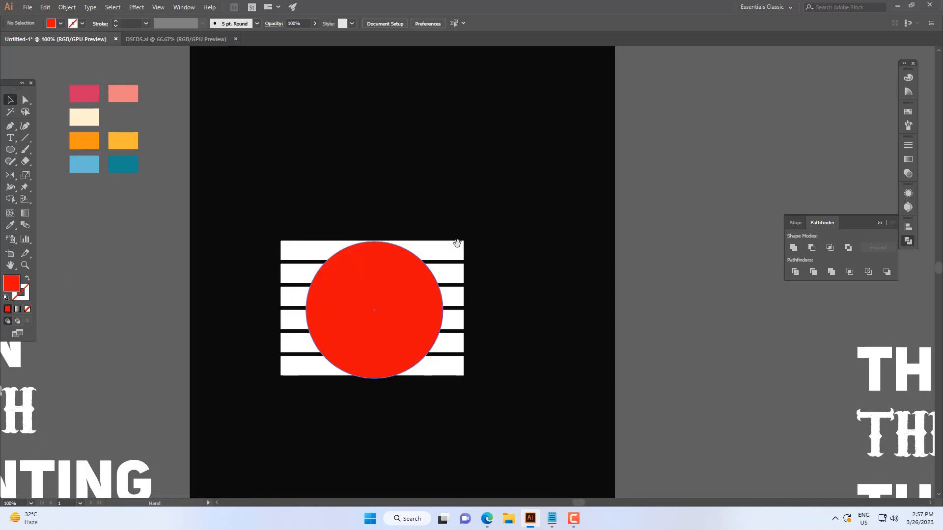
- Center the red circle on the grouped white strips
{"action": "left_click", "coordinate": [446, 251], "text": "shift"}
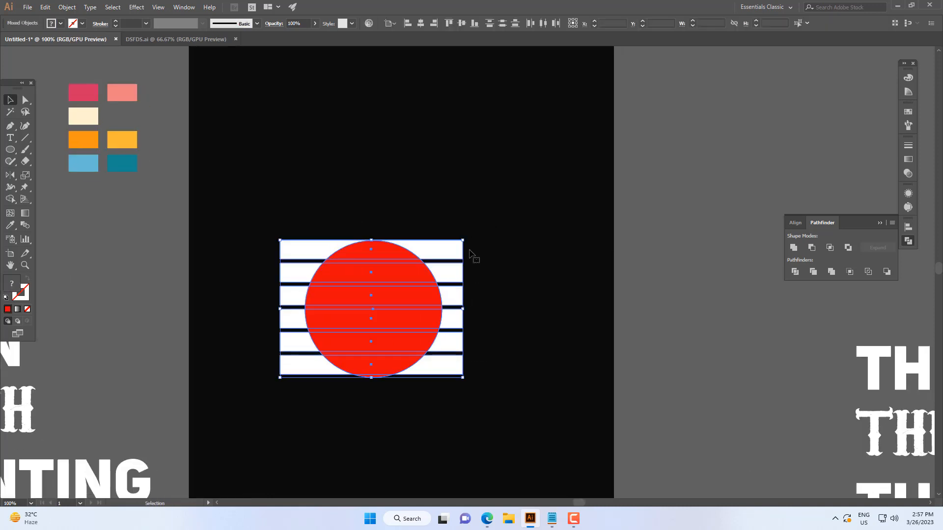
{"action": "left_click", "coordinate": [461, 25]}
{"action": "left_click", "coordinate": [437, 191]}
- Scale the red circle to about 3.81 in across so its edges meet the top and bottom of the strip stack
{"action": "scroll", "coordinate": [387, 248], "scroll_direction": "up", "scroll_amount": 4}
{"action": "scroll", "coordinate": [308, 276], "scroll_direction": "up", "scroll_amount": 3}
{"action": "left_click_drag", "start_coordinate": [349, 226], "coordinate": [368, 276]}
{"action": "left_click", "coordinate": [390, 249]}
{"action": "mouse_move", "coordinate": [475, 243]}
{"action": "left_mouse_down"}
{"action": "mouse_move", "coordinate": [475, 266]}
{"action": "mouse_move", "coordinate": [476, 258]}
{"action": "left_mouse_up"}
{"action": "left_click", "coordinate": [478, 234]}
{"action": "scroll", "coordinate": [478, 234], "scroll_direction": "down", "scroll_amount": 4}
{"action": "scroll", "coordinate": [479, 294], "scroll_direction": "down", "scroll_amount": 6}
{"action": "left_click_drag", "start_coordinate": [488, 298], "coordinate": [461, 291]}
{"action": "scroll", "coordinate": [460, 291], "scroll_direction": "up", "scroll_amount": 4}
{"action": "left_click", "coordinate": [460, 296]}
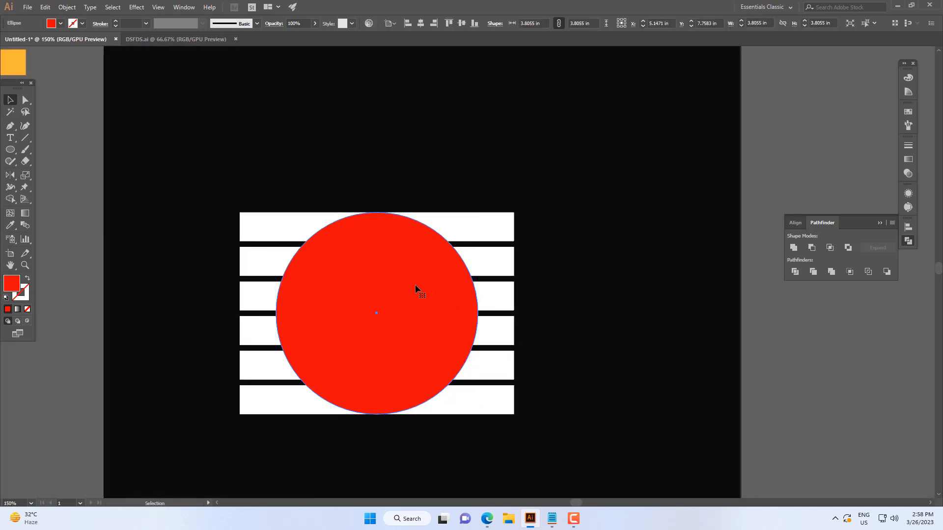
- Ungroup the six white strips behind the red circle
{"action": "scroll", "coordinate": [459, 297], "scroll_direction": "down", "scroll_amount": 1}
{"action": "left_click", "coordinate": [448, 192]}
{"action": "right_click", "coordinate": [448, 192]}
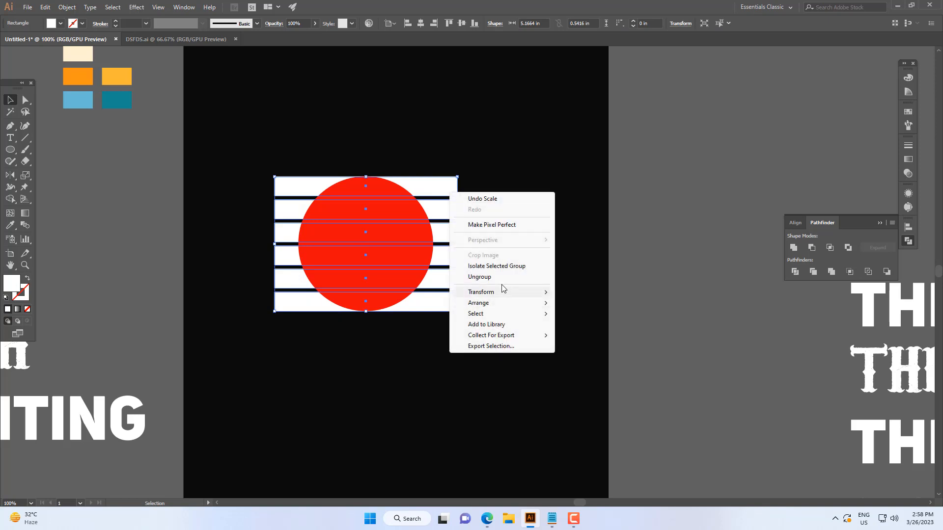
{"action": "left_click", "coordinate": [486, 278]}
{"action": "left_click", "coordinate": [472, 243]}
{"action": "left_click_drag", "start_coordinate": [507, 161], "coordinate": [340, 295]}
{"action": "left_click", "coordinate": [475, 206]}
{"action": "left_click", "coordinate": [399, 208]}
{"action": "left_click", "coordinate": [483, 183]}
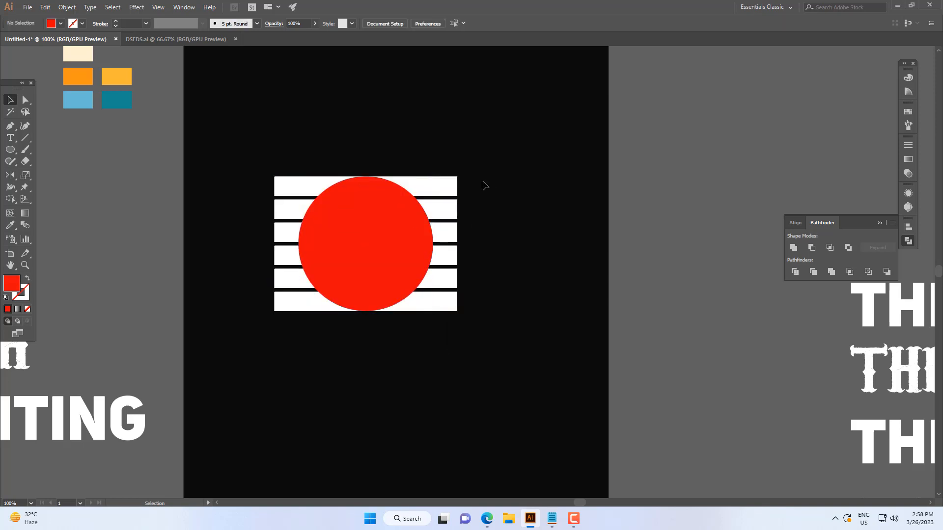
- Select the red circle with all the strips and split them with the Pathfinder Divide operation
{"action": "left_click_drag", "start_coordinate": [291, 342], "coordinate": [294, 346]}
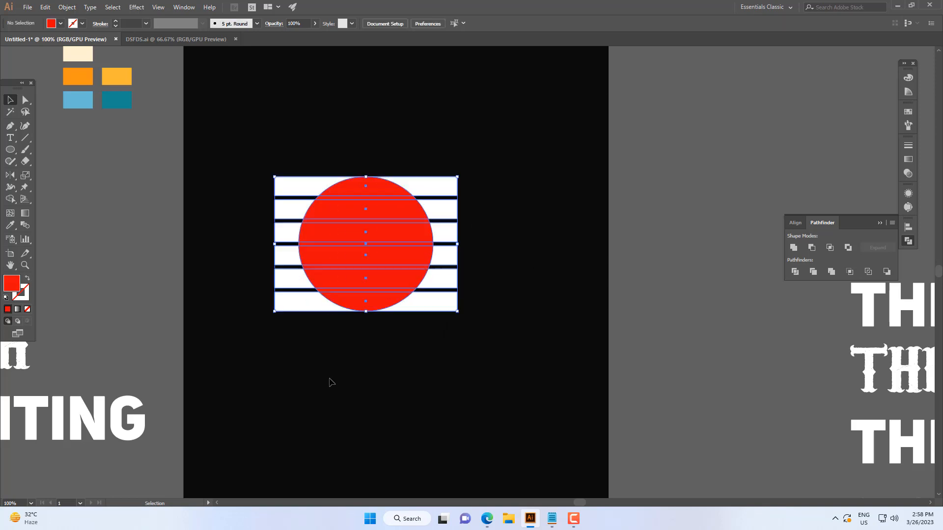
{"action": "left_click", "coordinate": [910, 242]}
{"action": "left_click", "coordinate": [184, 7]}
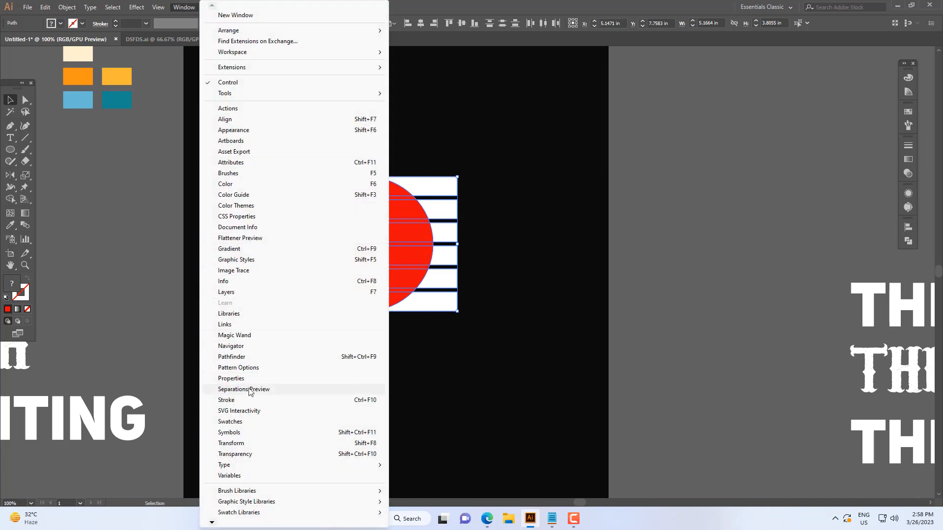
{"action": "left_click", "coordinate": [261, 358]}
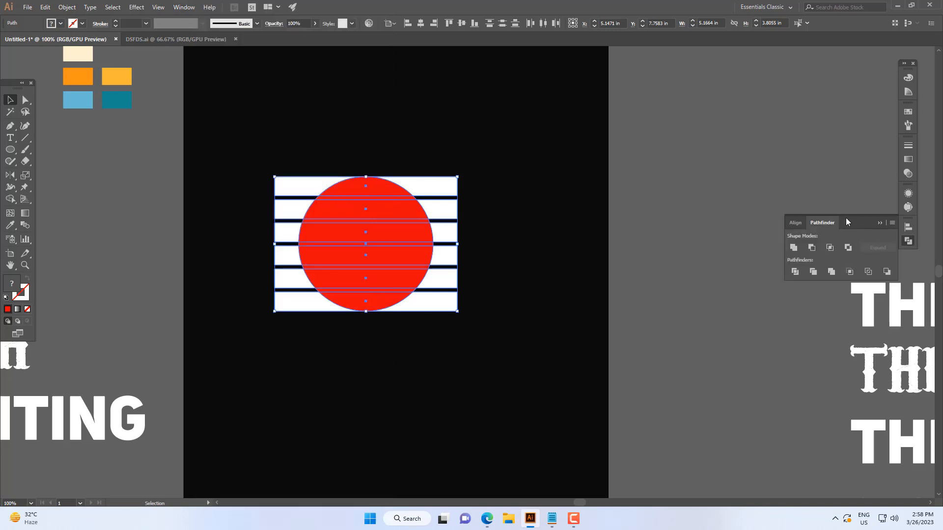
{"action": "left_click_drag", "start_coordinate": [845, 222], "coordinate": [703, 234]}
{"action": "left_click", "coordinate": [653, 291]}
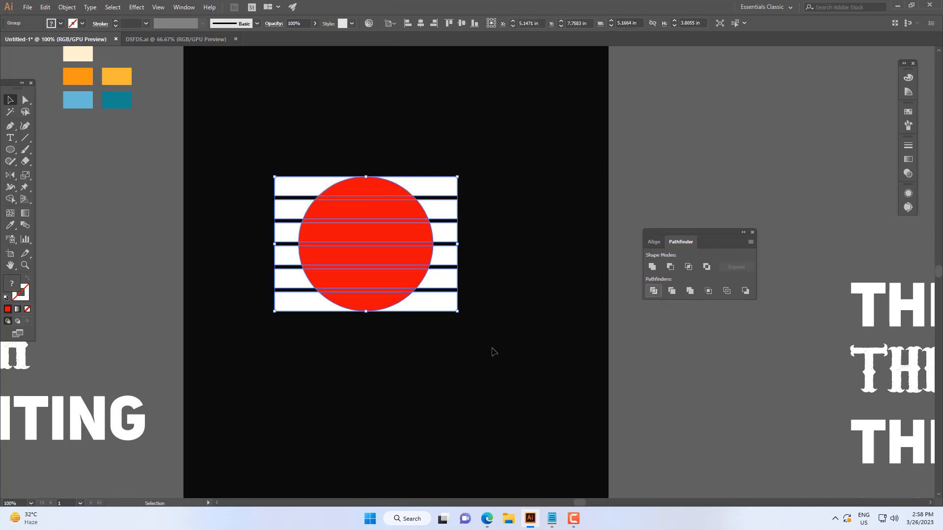
- Ungroup the divided circle and strip pieces
{"action": "left_click_drag", "start_coordinate": [483, 166], "coordinate": [307, 357]}
{"action": "right_click", "coordinate": [435, 321]}
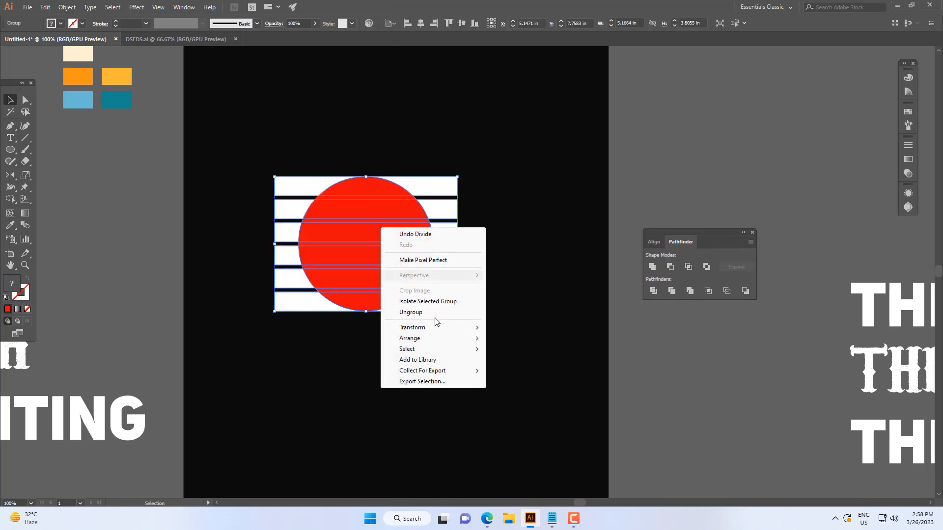
{"action": "left_click", "coordinate": [411, 312]}
{"action": "left_click", "coordinate": [489, 263]}
- Delete the white strip pieces that stick out on both sides of the red circle
{"action": "left_click", "coordinate": [445, 232]}
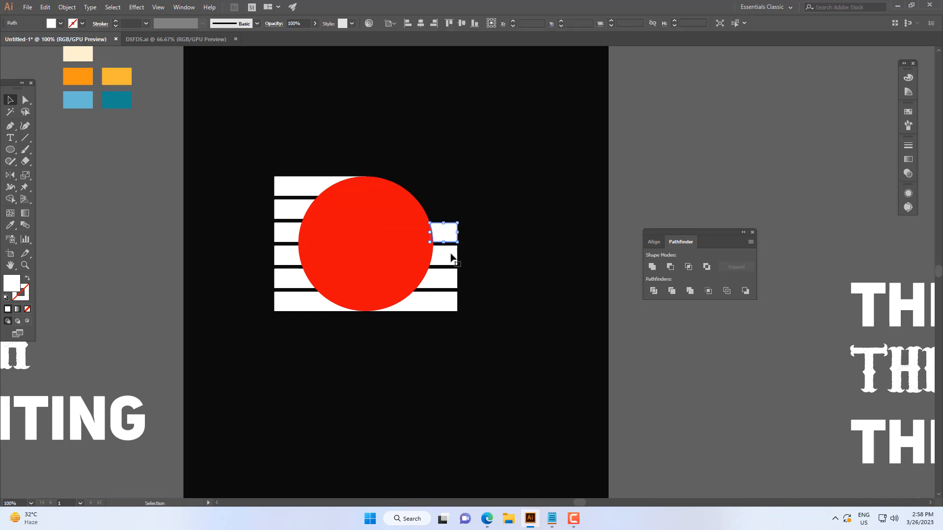
{"action": "left_click", "coordinate": [439, 300]}
{"action": "key", "text": "Delete"}
{"action": "left_click", "coordinate": [294, 297]}
{"action": "key", "text": "Delete"}
{"action": "left_click", "coordinate": [296, 280]}
{"action": "key", "text": "Delete"}
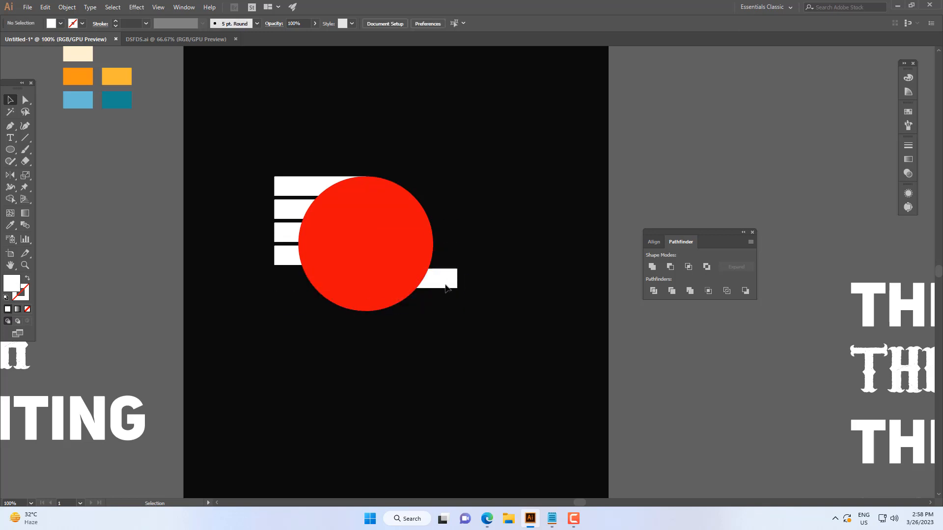
{"action": "left_click", "coordinate": [286, 235]}
{"action": "key", "text": "Delete"}
{"action": "left_click", "coordinate": [312, 206]}
{"action": "key", "text": "Delete"}
{"action": "left_click", "coordinate": [324, 189]}
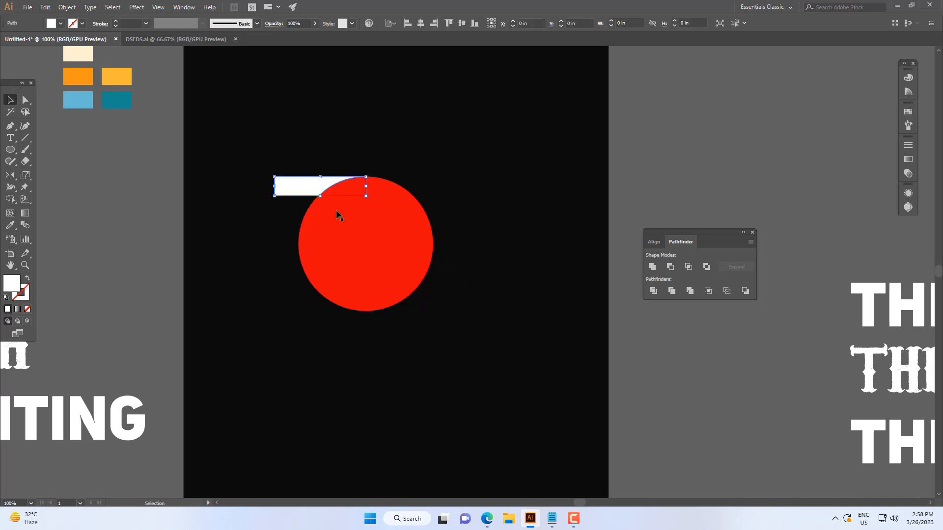
{"action": "key", "text": "Delete"}
{"action": "scroll", "coordinate": [369, 198], "scroll_direction": "up", "scroll_amount": 3}
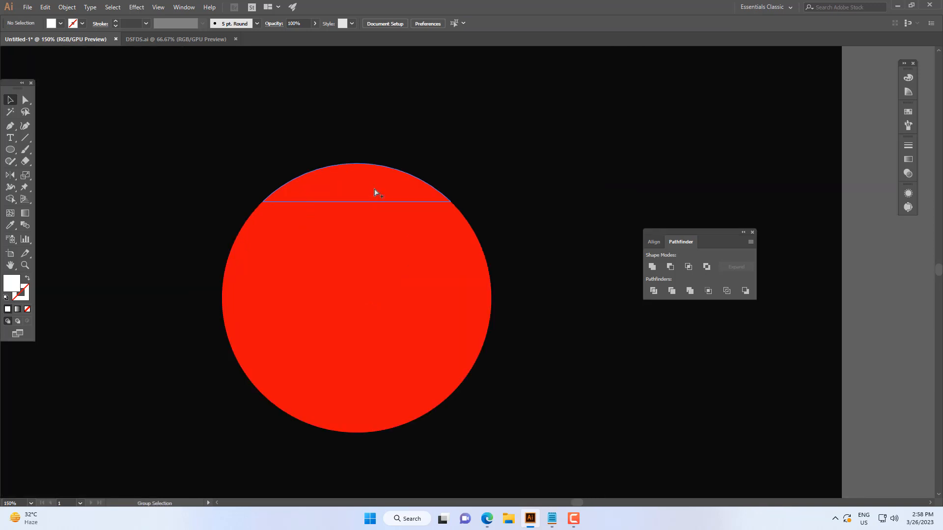
{"action": "left_click", "coordinate": [371, 198]}
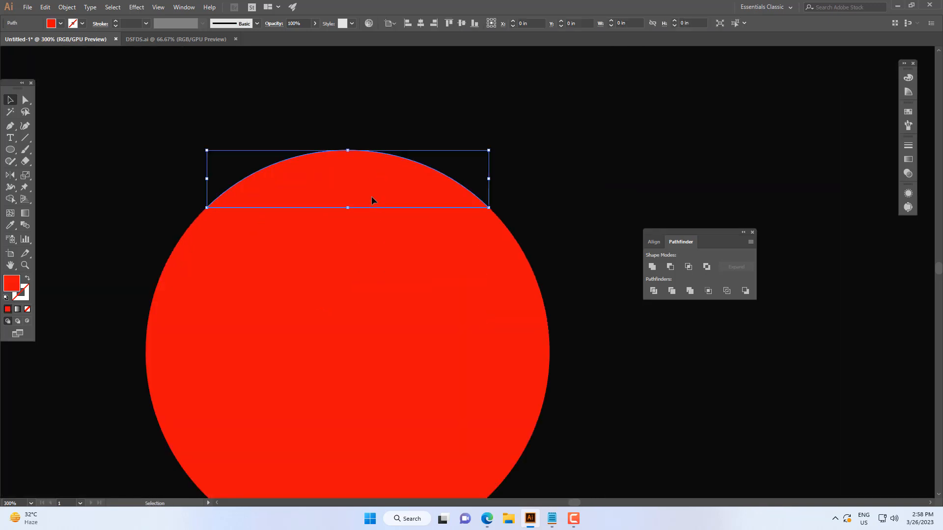
{"action": "left_click_drag", "start_coordinate": [369, 177], "coordinate": [419, 126]}
{"action": "key", "text": "ctrl+z"}
- Delete the five thin red slices between the wide bands so the circle is split into six separated stripes
{"action": "left_click", "coordinate": [344, 227]}
{"action": "left_click", "coordinate": [341, 214]}
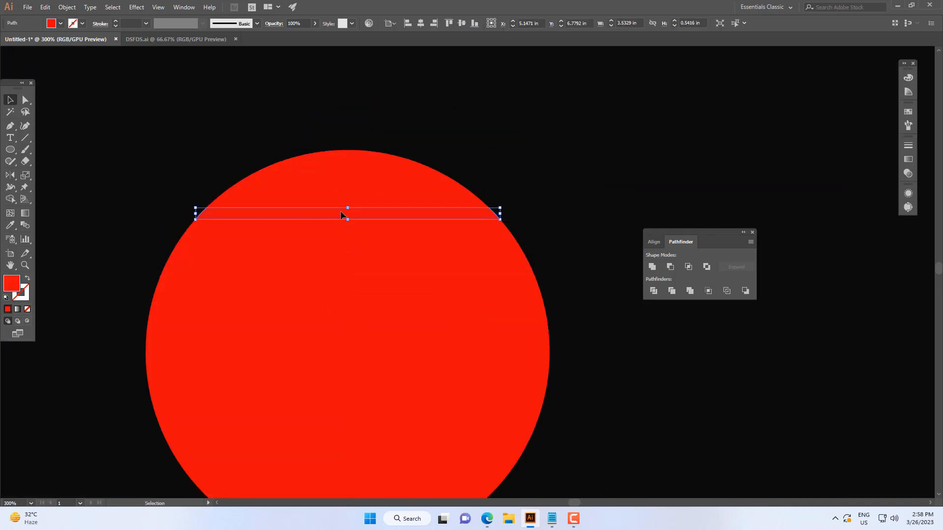
{"action": "key", "text": "Delete"}
{"action": "left_click", "coordinate": [347, 291]}
{"action": "left_click", "coordinate": [346, 283]}
{"action": "key", "text": "Delete"}
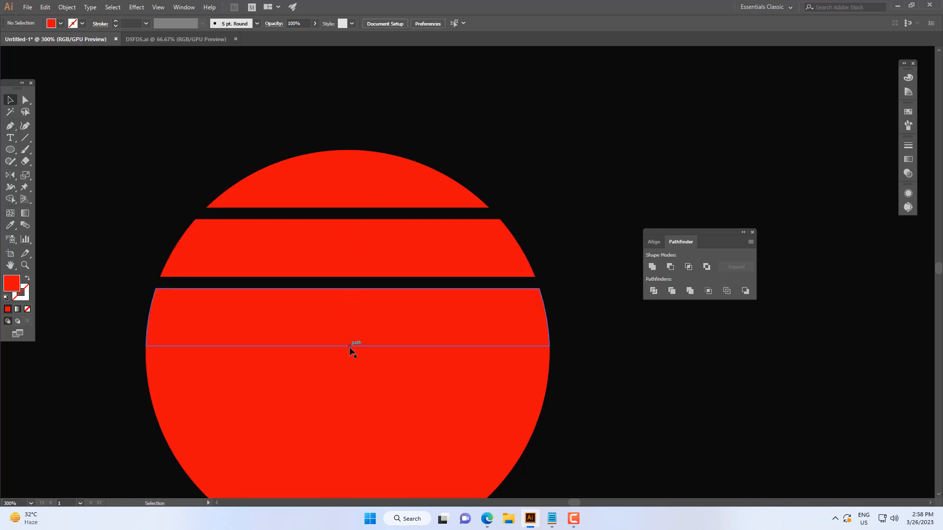
{"action": "left_click", "coordinate": [350, 352]}
{"action": "key", "text": "Delete"}
{"action": "scroll", "coordinate": [352, 354], "scroll_direction": "down", "scroll_amount": 1}
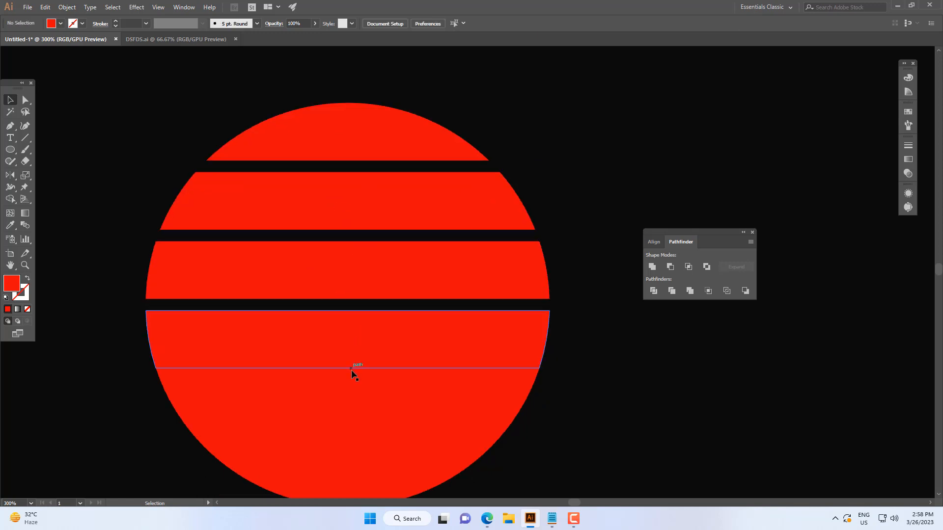
{"action": "left_click", "coordinate": [352, 373]}
{"action": "key", "text": "Delete"}
{"action": "scroll", "coordinate": [355, 376], "scroll_direction": "down", "scroll_amount": 1}
{"action": "left_click", "coordinate": [355, 384]}
{"action": "key", "text": "Delete"}
{"action": "scroll", "coordinate": [354, 385], "scroll_direction": "down", "scroll_amount": 1}
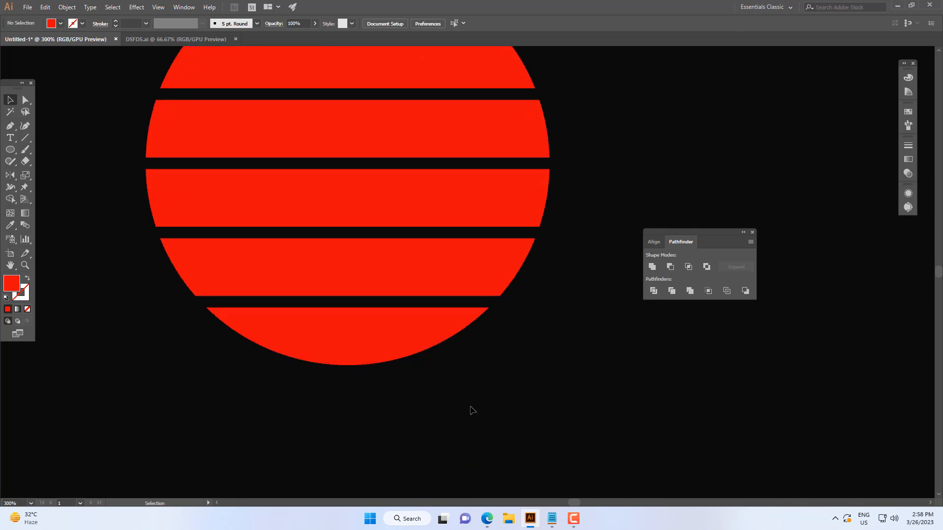
- Recolour all six circle stripes white (FFFFFF)
{"action": "scroll", "coordinate": [472, 411], "scroll_direction": "down", "scroll_amount": 3}
{"action": "left_click_drag", "start_coordinate": [520, 384], "coordinate": [487, 415]}
{"action": "left_click_drag", "start_coordinate": [538, 210], "coordinate": [387, 398]}
{"action": "scroll", "coordinate": [458, 354], "scroll_direction": "down", "scroll_amount": 2}
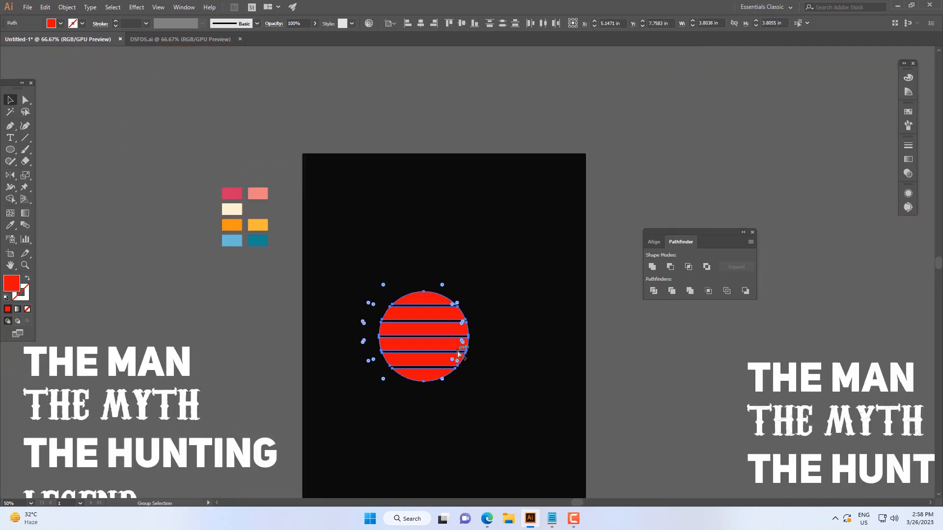
{"action": "key", "text": "ctrl+1"}
{"action": "double_click", "coordinate": [12, 284]}
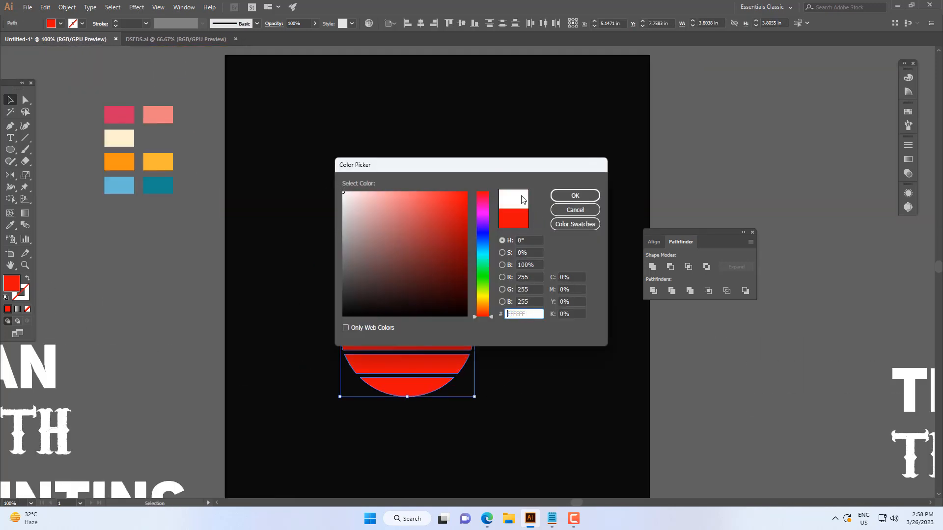
{"action": "left_click", "coordinate": [574, 195]}
{"action": "left_click", "coordinate": [527, 265]}
{"action": "scroll", "coordinate": [527, 265], "scroll_direction": "down", "scroll_amount": 2}
{"action": "scroll", "coordinate": [513, 269], "scroll_direction": "up", "scroll_amount": 2}
{"action": "left_click", "coordinate": [442, 267]}
{"action": "left_click_drag", "start_coordinate": [223, 153], "coordinate": [295, 183]}
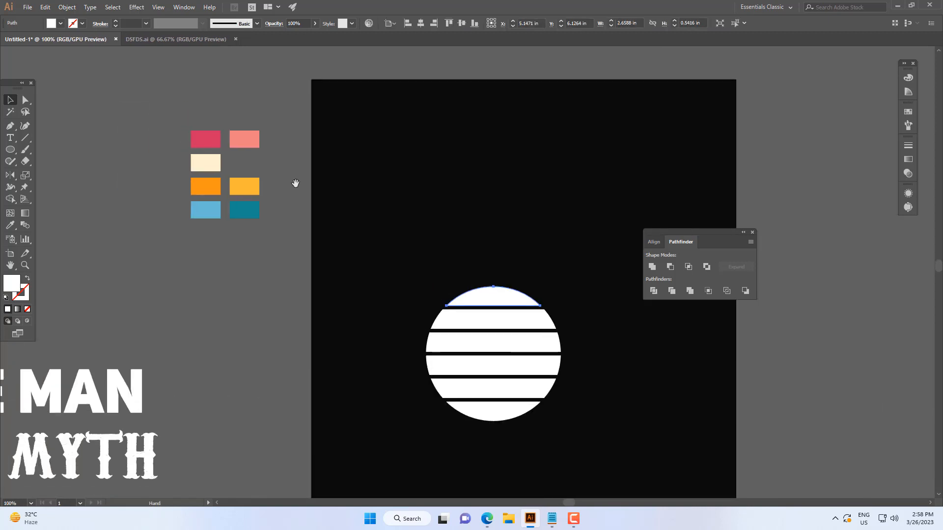
{"action": "left_click", "coordinate": [218, 140]}
{"action": "key", "text": "v"}
{"action": "left_click", "coordinate": [543, 248]}
{"action": "left_click", "coordinate": [538, 317]}
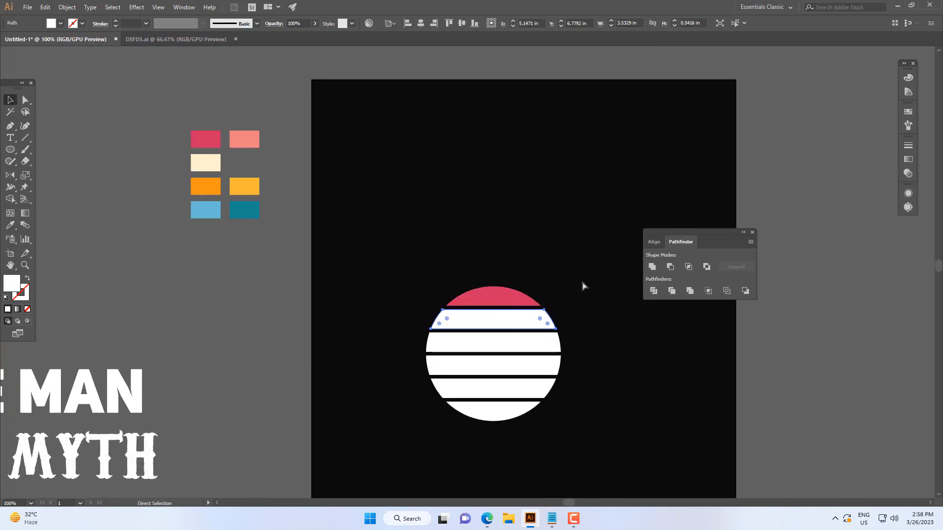
{"action": "key", "text": "ctrl+z"}
{"action": "left_click", "coordinate": [582, 286]}
- Use the Eyedropper to colour the lowest circle stripe crimson and the stripe above it salmon pink from the palette swatches
{"action": "left_click", "coordinate": [515, 407]}
{"action": "key", "text": "i"}
{"action": "left_click", "coordinate": [211, 140]}
{"action": "key", "text": "v"}
{"action": "left_click", "coordinate": [579, 322]}
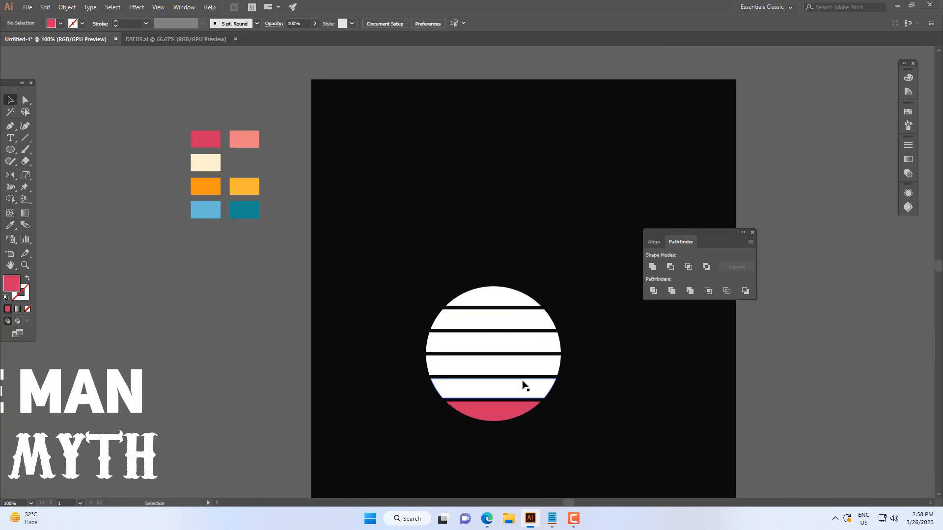
{"action": "left_click", "coordinate": [524, 386]}
{"action": "key", "text": "i"}
{"action": "left_click", "coordinate": [244, 139]}
{"action": "key", "text": "v"}
{"action": "key", "text": "ctrl+shift+a"}
- Colour the fourth stripe from the circle's top cream and the third stripe dark orange by sampling the palette swatches
{"action": "left_click", "coordinate": [531, 373]}
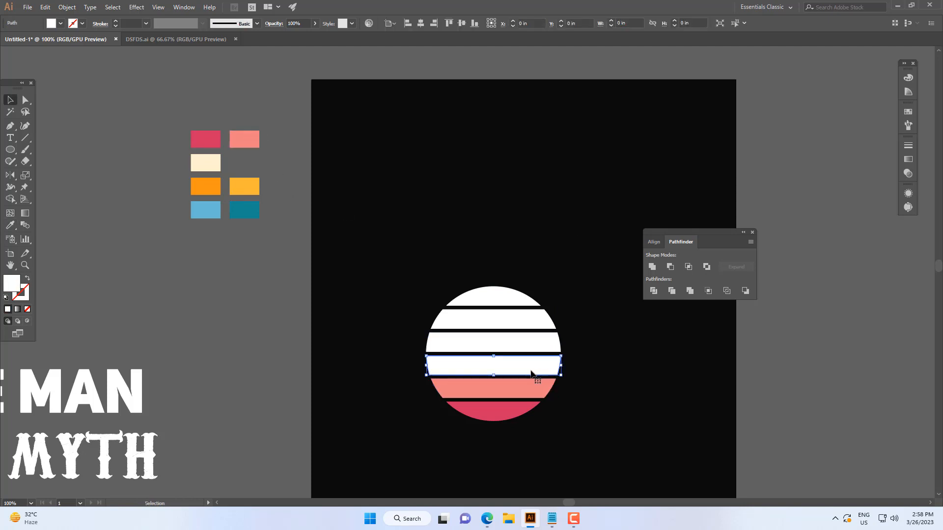
{"action": "left_click", "coordinate": [205, 163]}
{"action": "left_click", "coordinate": [513, 343]}
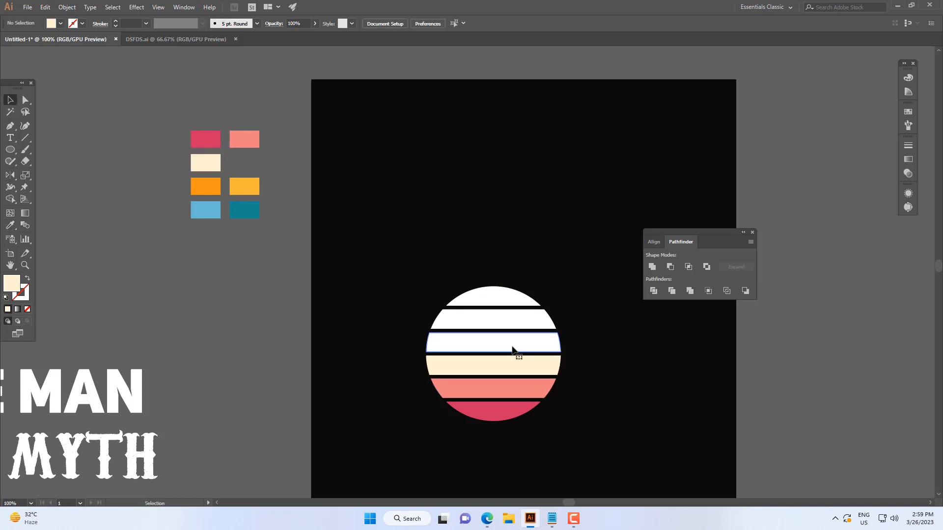
{"action": "key", "text": "i"}
{"action": "left_click", "coordinate": [206, 186]}
{"action": "key", "text": "v"}
{"action": "key", "text": "ctrl+shift+a"}
- Colour the second stripe of the circle amber yellow and the topmost stripe light blue by sampling the palette swatches
{"action": "left_click", "coordinate": [500, 321]}
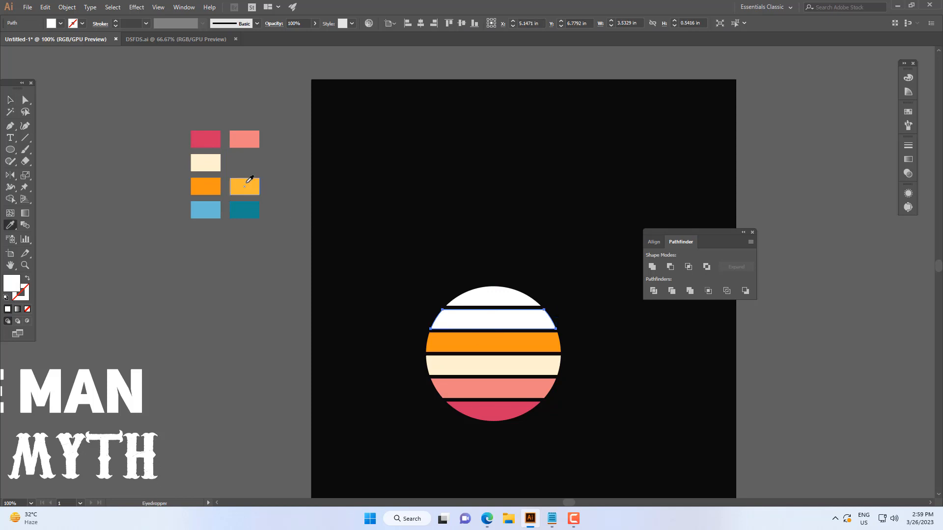
{"action": "left_click", "coordinate": [247, 182]}
{"action": "key", "text": "v"}
{"action": "left_click", "coordinate": [472, 216]}
{"action": "scroll", "coordinate": [521, 275], "scroll_direction": "up", "scroll_amount": 1}
{"action": "left_click", "coordinate": [508, 313]}
{"action": "scroll", "coordinate": [508, 312], "scroll_direction": "down", "scroll_amount": 3}
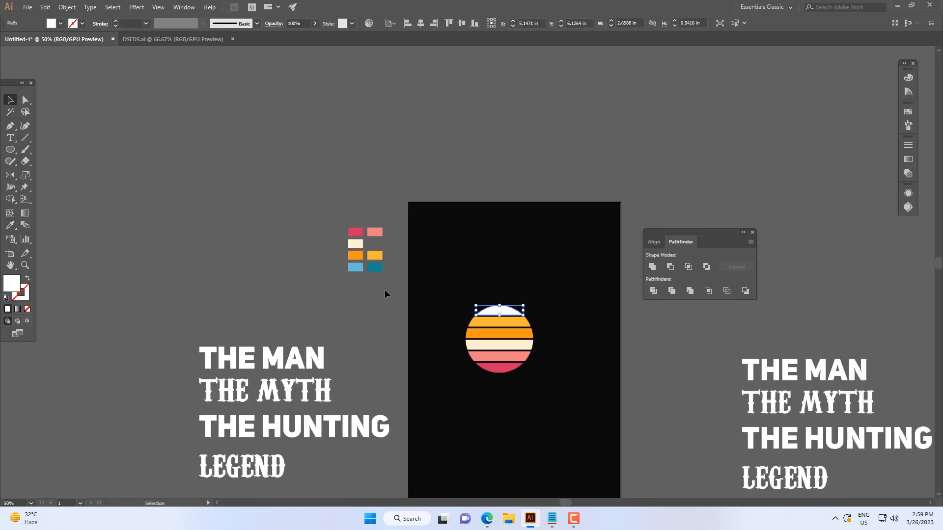
{"action": "left_click", "coordinate": [363, 267]}
{"action": "key", "text": "v"}
{"action": "key", "text": "ctrl+shift+a"}
- Select all six coloured stripes and group them
{"action": "scroll", "coordinate": [509, 246], "scroll_direction": "up", "scroll_amount": 2}
{"action": "scroll", "coordinate": [480, 297], "scroll_direction": "down", "scroll_amount": 3}
{"action": "scroll", "coordinate": [469, 293], "scroll_direction": "up", "scroll_amount": 2}
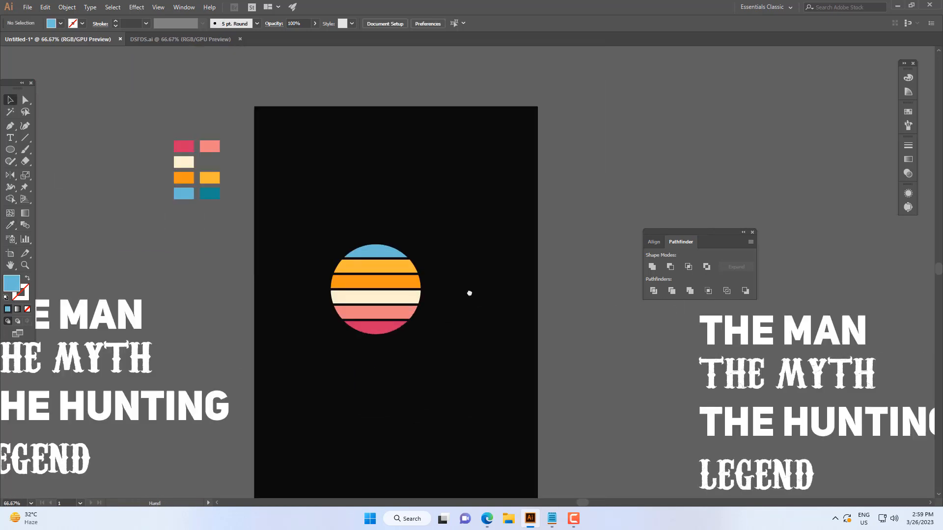
{"action": "left_click_drag", "start_coordinate": [469, 293], "coordinate": [465, 273]}
{"action": "left_click_drag", "start_coordinate": [317, 371], "coordinate": [316, 371]}
{"action": "right_click", "coordinate": [437, 277]}
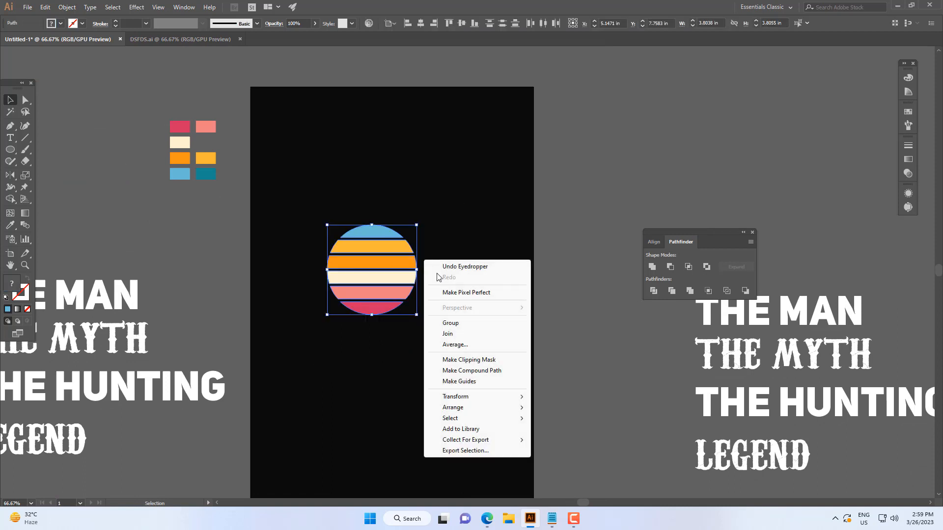
{"action": "left_click", "coordinate": [464, 324]}
- Enlarge the striped circle to about 5.82 in across and centre it horizontally and vertically on the artboard
{"action": "left_click_drag", "start_coordinate": [416, 314], "coordinate": [440, 339]}
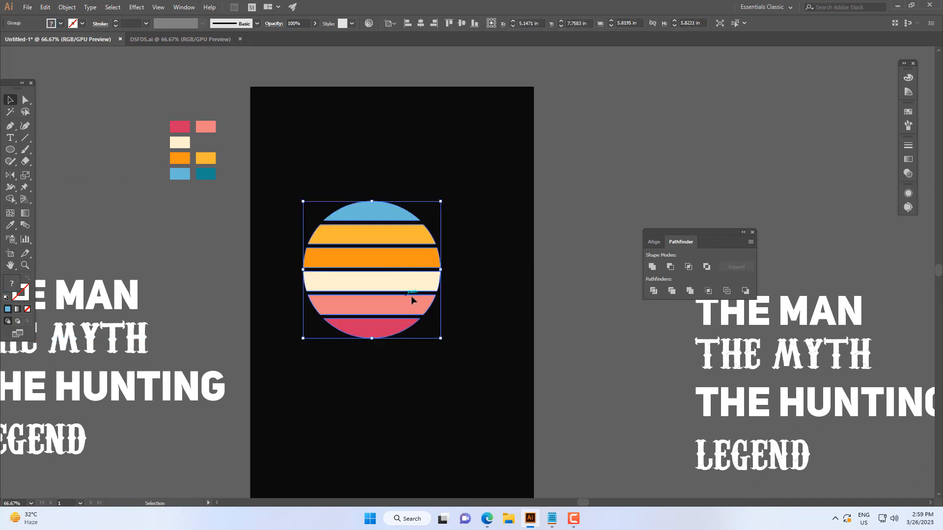
{"action": "left_click_drag", "start_coordinate": [411, 297], "coordinate": [449, 318]}
{"action": "left_click", "coordinate": [420, 25]}
{"action": "left_click", "coordinate": [462, 24]}
{"action": "left_click", "coordinate": [503, 208]}
{"action": "scroll", "coordinate": [507, 224], "scroll_direction": "down", "scroll_amount": 4}
{"action": "left_click_drag", "start_coordinate": [506, 223], "coordinate": [393, 380]}
{"action": "scroll", "coordinate": [459, 267], "scroll_direction": "up", "scroll_amount": 4}
{"action": "left_click", "coordinate": [447, 352]}
{"action": "scroll", "coordinate": [445, 354], "scroll_direction": "down", "scroll_amount": 4}
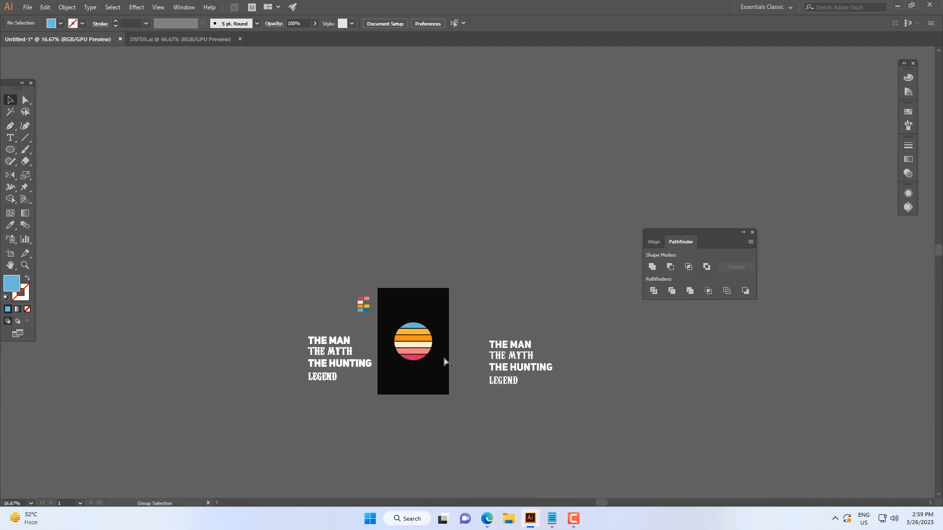
{"action": "scroll", "coordinate": [445, 339], "scroll_direction": "up", "scroll_amount": 2}
- Switch to the Edge browser and run a Google image search for "hunting vector"
{"action": "left_click", "coordinate": [486, 519]}
{"action": "left_click", "coordinate": [231, 8]}
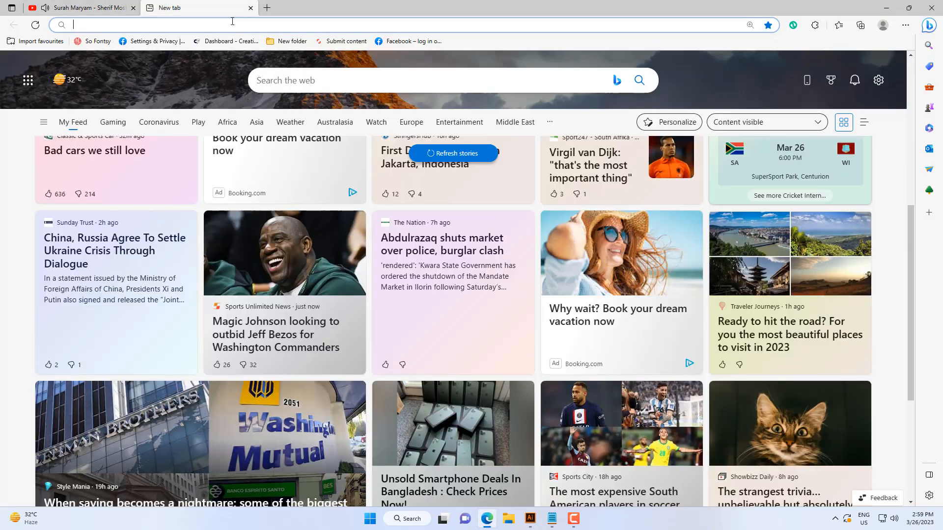
{"action": "type", "text": "hunting "}
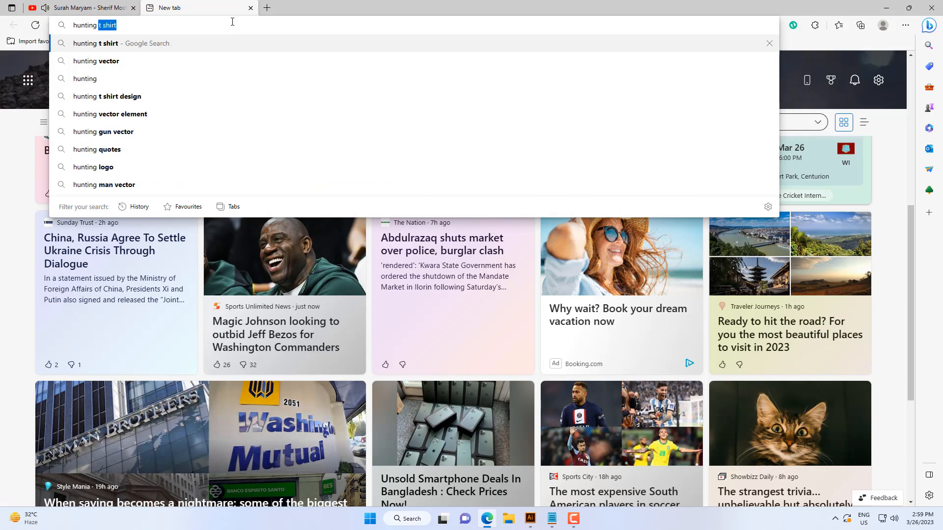
{"action": "type", "text": "vector"}
{"action": "key", "text": "Return"}
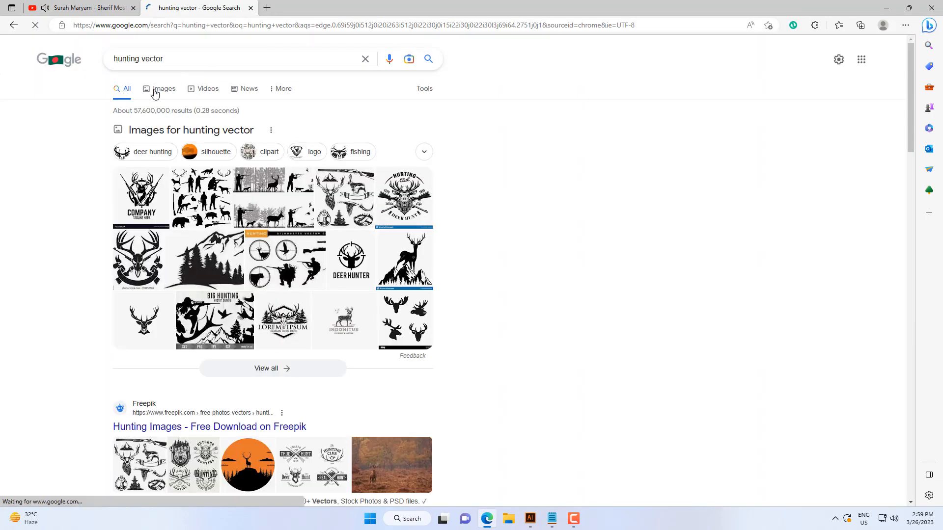
{"action": "left_click", "coordinate": [179, 95]}
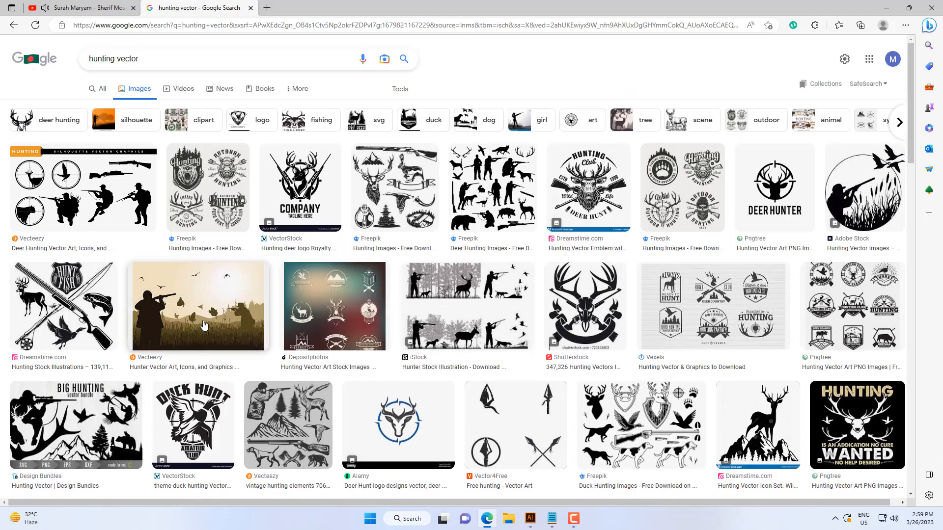
- Browse the image results and copy the VistaCreate picture with hunter, rifle and animal silhouettes
{"action": "scroll", "coordinate": [204, 325], "scroll_direction": "down", "scroll_amount": 5}
{"action": "scroll", "coordinate": [279, 206], "scroll_direction": "up", "scroll_amount": 5}
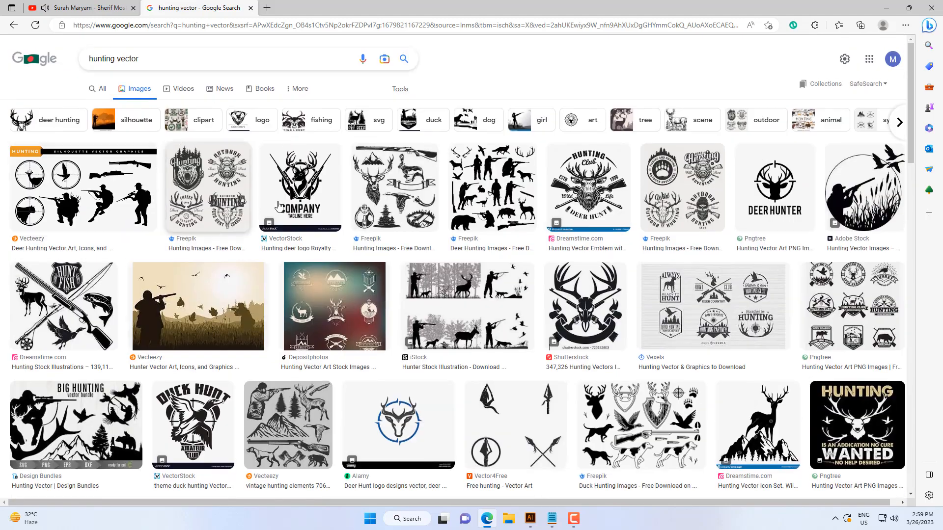
{"action": "scroll", "coordinate": [473, 205], "scroll_direction": "down", "scroll_amount": 7}
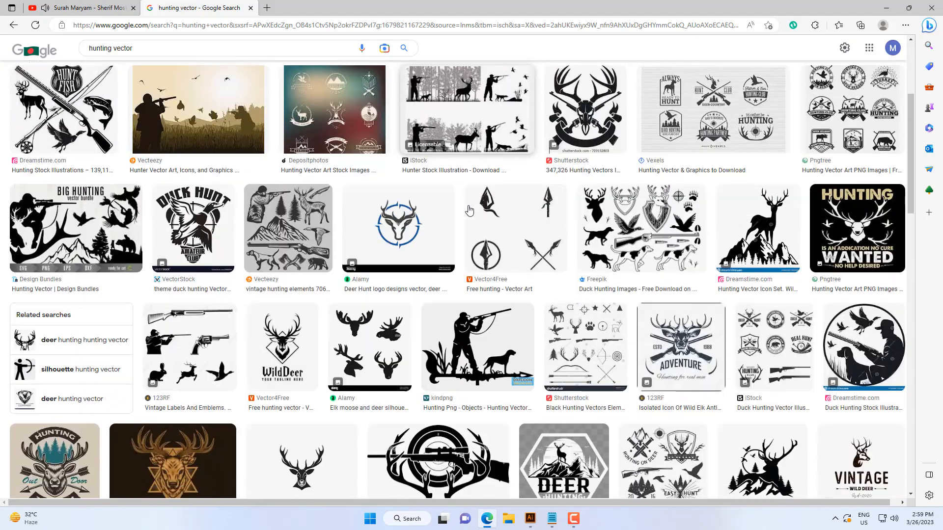
{"action": "scroll", "coordinate": [468, 215], "scroll_direction": "down", "scroll_amount": 8}
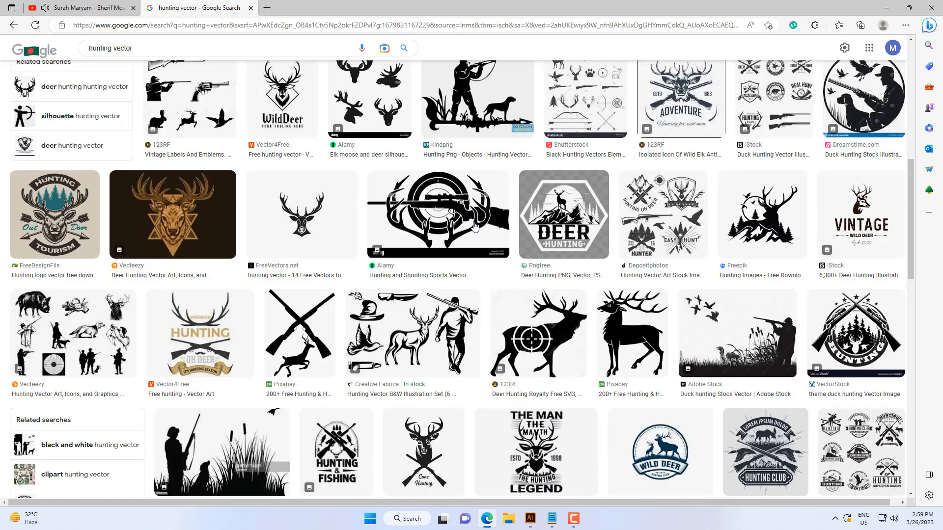
{"action": "scroll", "coordinate": [473, 231], "scroll_direction": "down", "scroll_amount": 1}
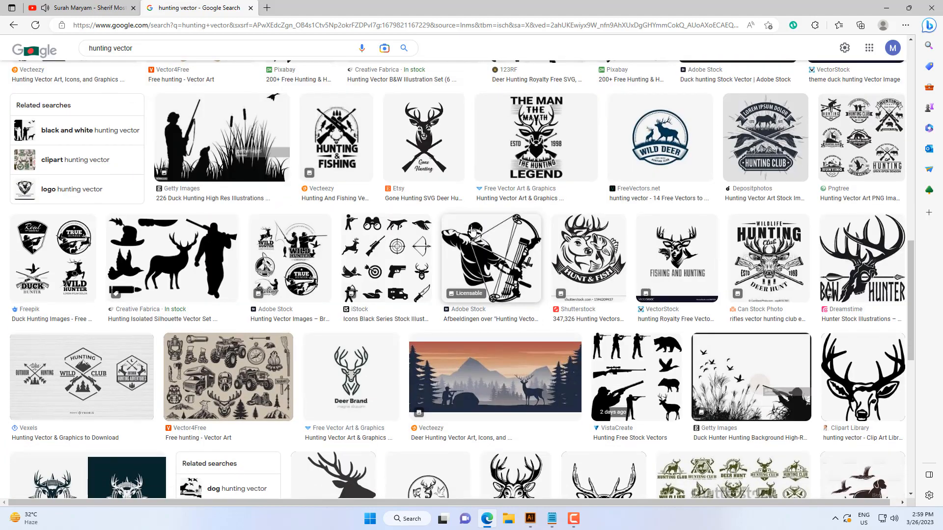
{"action": "scroll", "coordinate": [468, 222], "scroll_direction": "down", "scroll_amount": 3}
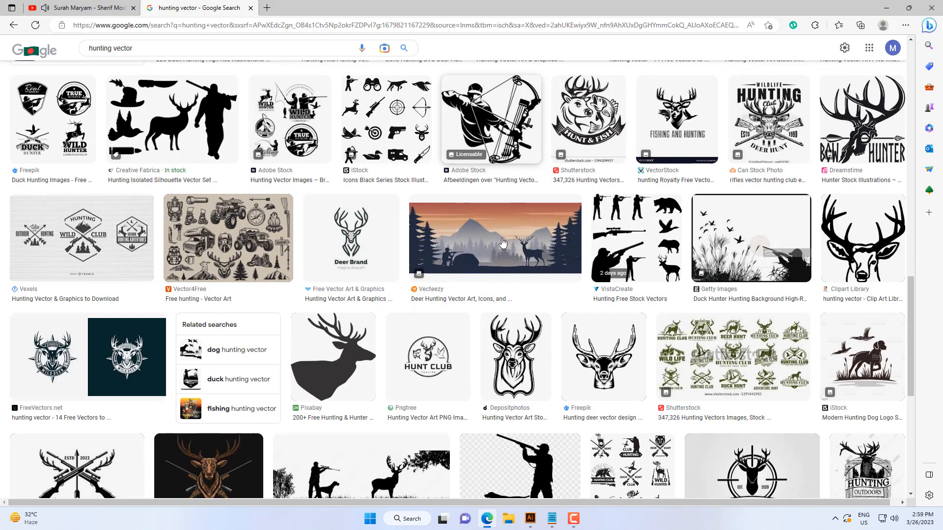
{"action": "left_click", "coordinate": [618, 240]}
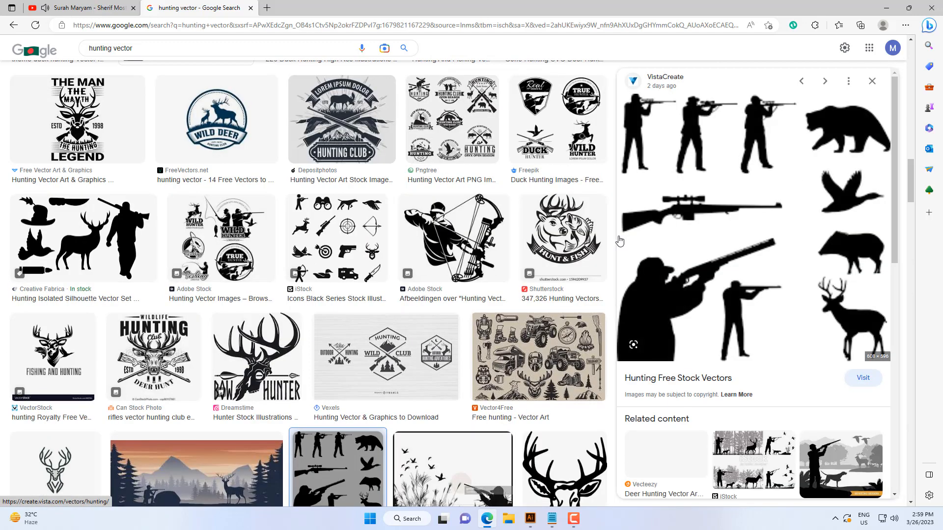
{"action": "right_click", "coordinate": [771, 184]}
{"action": "left_click", "coordinate": [790, 318]}
- Switch back to Illustrator and paste the copied silhouette picture into the T-shirt document
{"action": "left_click", "coordinate": [530, 520]}
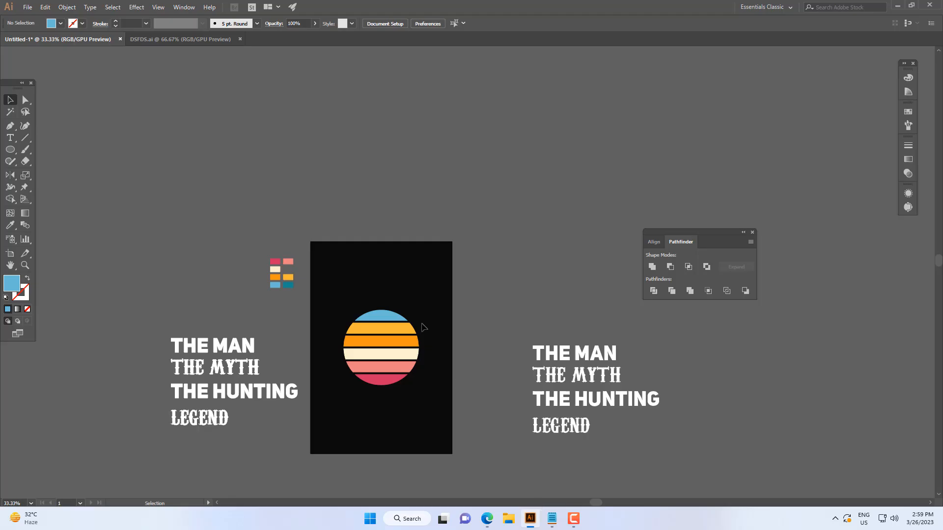
{"action": "left_click_drag", "start_coordinate": [458, 284], "coordinate": [382, 322]}
{"action": "key", "text": "ctrl+v"}
- Show the Image Trace panel for the pasted silhouette picture and rearrange it and the Pathfinder panel beside the picture
{"action": "scroll", "coordinate": [448, 261], "scroll_direction": "up", "scroll_amount": 6}
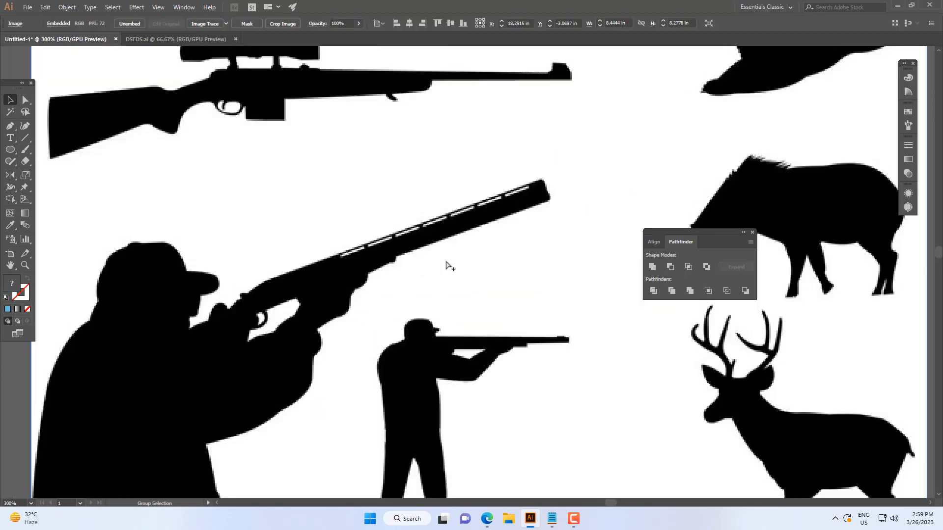
{"action": "scroll", "coordinate": [447, 265], "scroll_direction": "down", "scroll_amount": 3}
{"action": "left_click", "coordinate": [184, 7]}
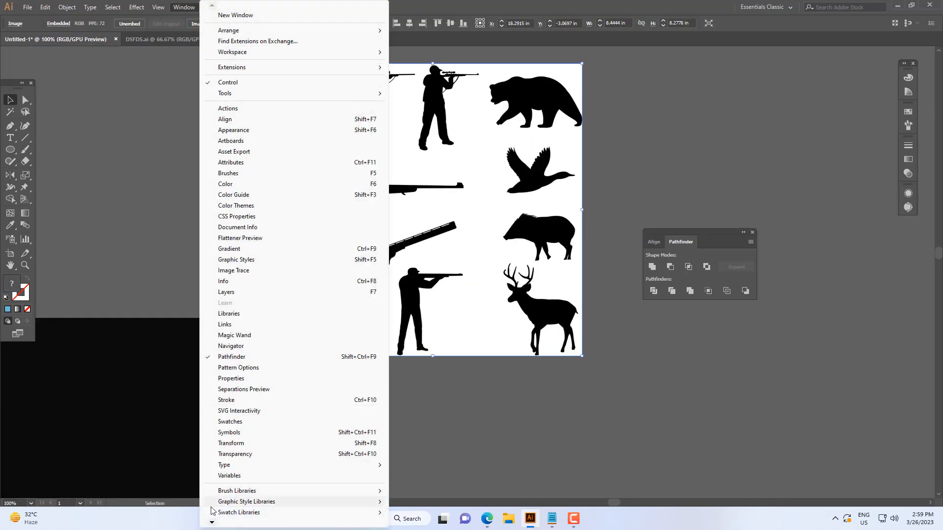
{"action": "mouse_move", "coordinate": [212, 522]}
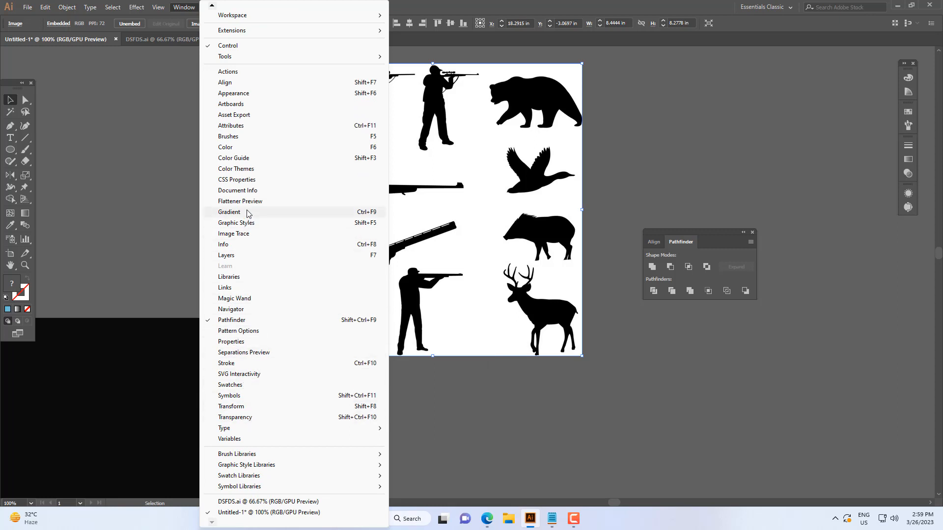
{"action": "left_click", "coordinate": [248, 233]}
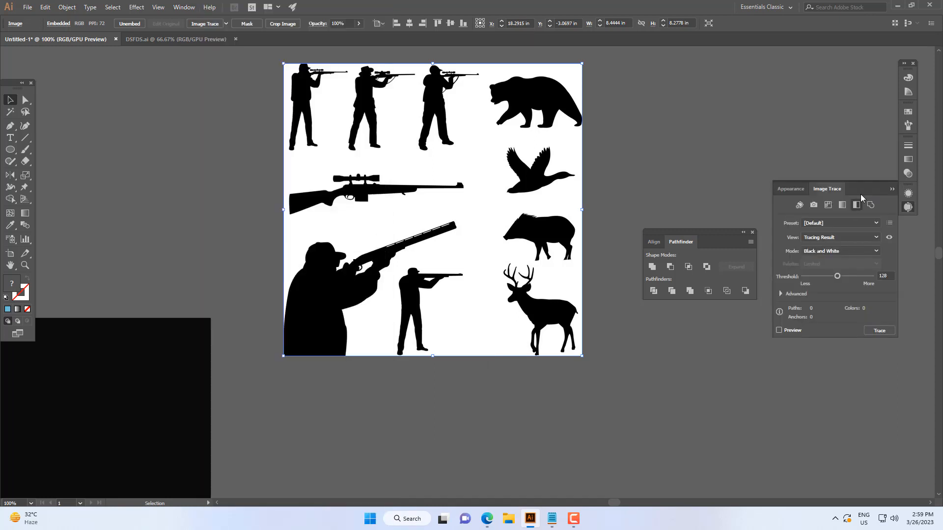
{"action": "left_click_drag", "start_coordinate": [863, 191], "coordinate": [722, 306]}
{"action": "left_click_drag", "start_coordinate": [726, 233], "coordinate": [844, 209]}
{"action": "left_click_drag", "start_coordinate": [709, 308], "coordinate": [713, 265]}
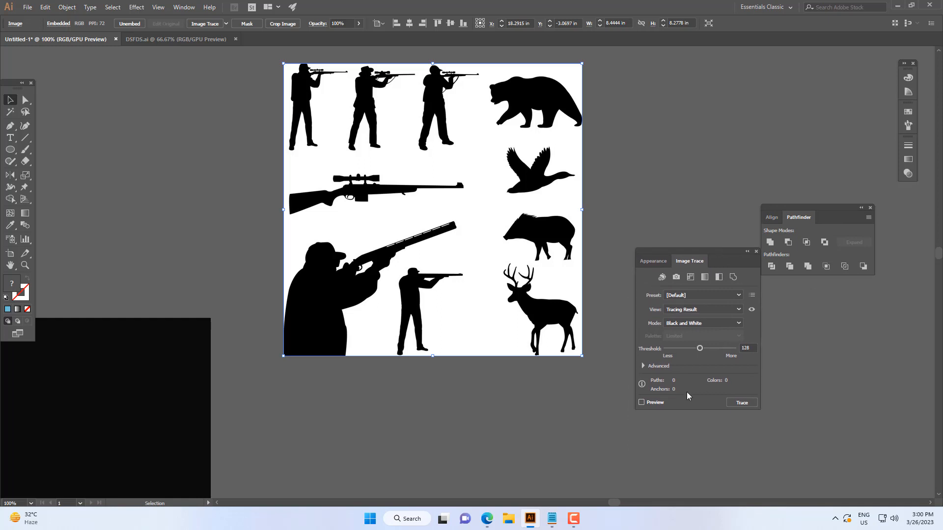
- Trace the silhouette picture in Black and White with Ignore White enabled, previewing the result
{"action": "left_click", "coordinate": [642, 365]}
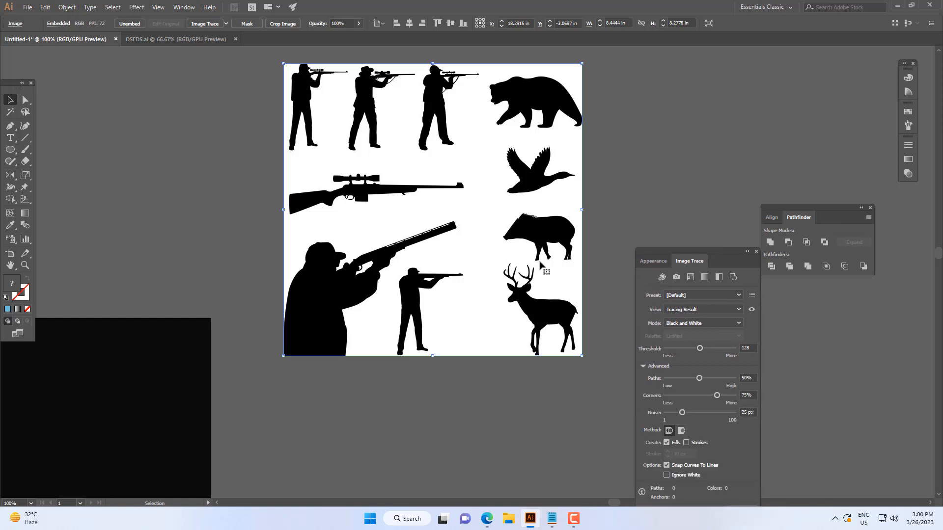
{"action": "left_click_drag", "start_coordinate": [710, 259], "coordinate": [704, 190]}
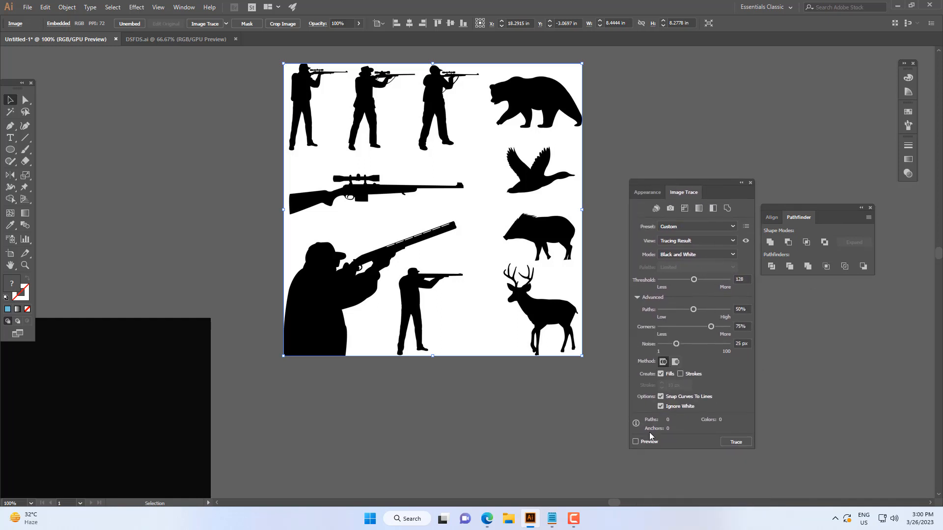
{"action": "scroll", "coordinate": [385, 284], "scroll_direction": "up", "scroll_amount": 5}
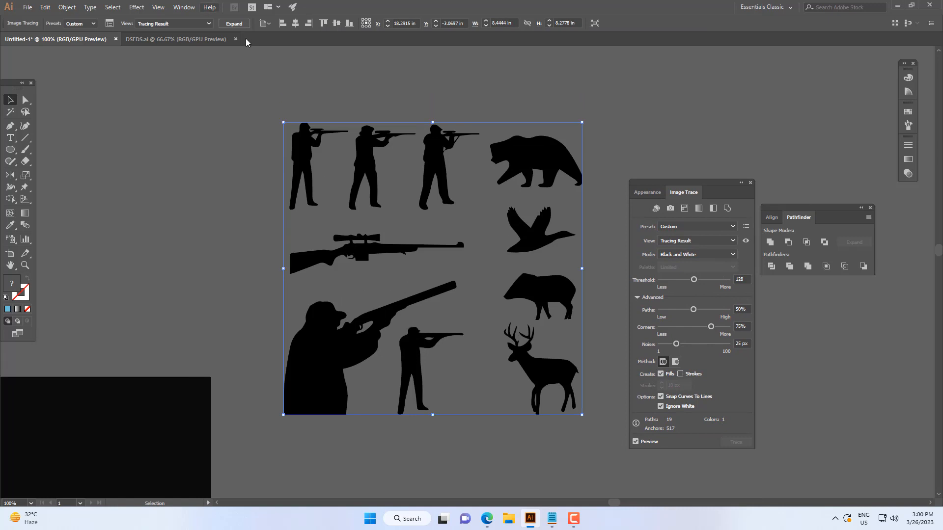
- Expand the traced silhouettes into paths and ungroup them
{"action": "left_click", "coordinate": [235, 24]}
{"action": "scroll", "coordinate": [470, 208], "scroll_direction": "down", "scroll_amount": 2}
{"action": "right_click", "coordinate": [470, 208]}
{"action": "left_click", "coordinate": [511, 293]}
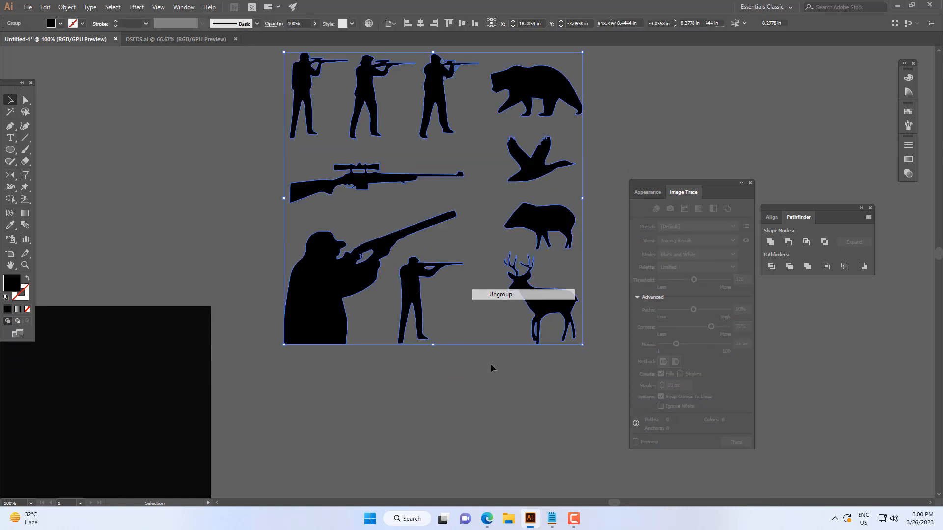
- Try the large half-length hunter silhouette on the striped circle, scaled to about 3.2 in wide
{"action": "left_click", "coordinate": [366, 267]}
{"action": "scroll", "coordinate": [366, 268], "scroll_direction": "down", "scroll_amount": 3}
{"action": "left_click_drag", "start_coordinate": [366, 268], "coordinate": [494, 310]}
{"action": "scroll", "coordinate": [328, 378], "scroll_direction": "up", "scroll_amount": 3}
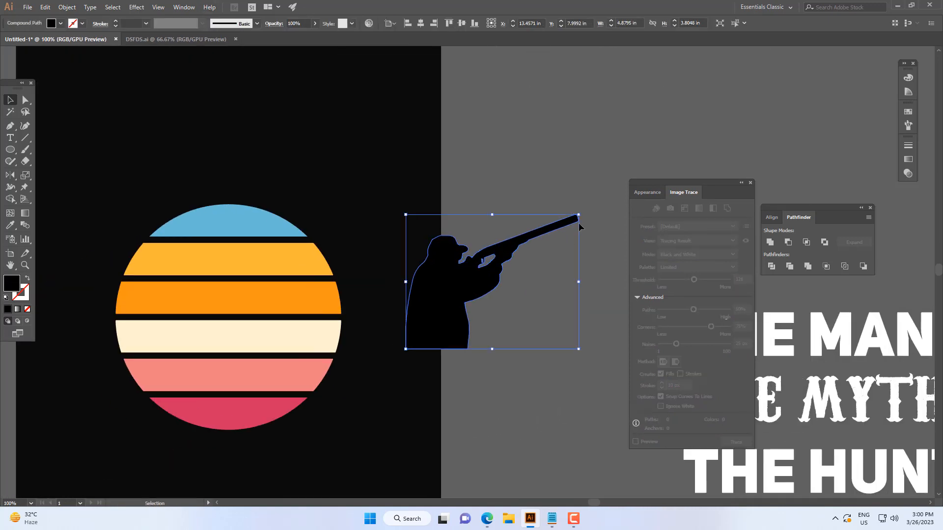
{"action": "left_click_drag", "start_coordinate": [578, 216], "coordinate": [197, 331]}
{"action": "left_click", "coordinate": [381, 370]}
{"action": "scroll", "coordinate": [381, 370], "scroll_direction": "down", "scroll_amount": 5}
{"action": "scroll", "coordinate": [381, 365], "scroll_direction": "up", "scroll_amount": 3}
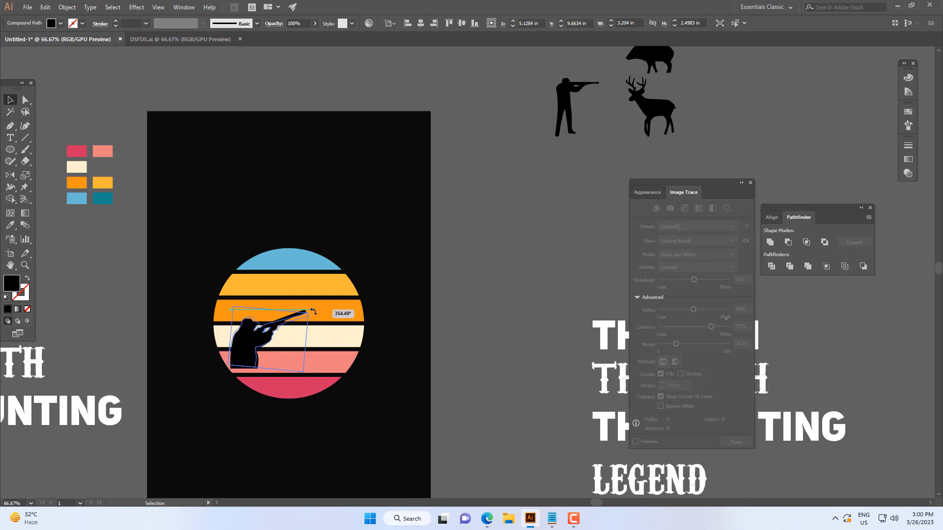
- Try a slight rotation of the large hunter, undo it and delete that silhouette from the circle
{"action": "left_click_drag", "start_coordinate": [314, 311], "coordinate": [315, 317]}
{"action": "left_click", "coordinate": [444, 335]}
{"action": "scroll", "coordinate": [443, 335], "scroll_direction": "down", "scroll_amount": 3}
{"action": "scroll", "coordinate": [443, 340], "scroll_direction": "up", "scroll_amount": 1}
{"action": "key", "text": "ctrl+z"}
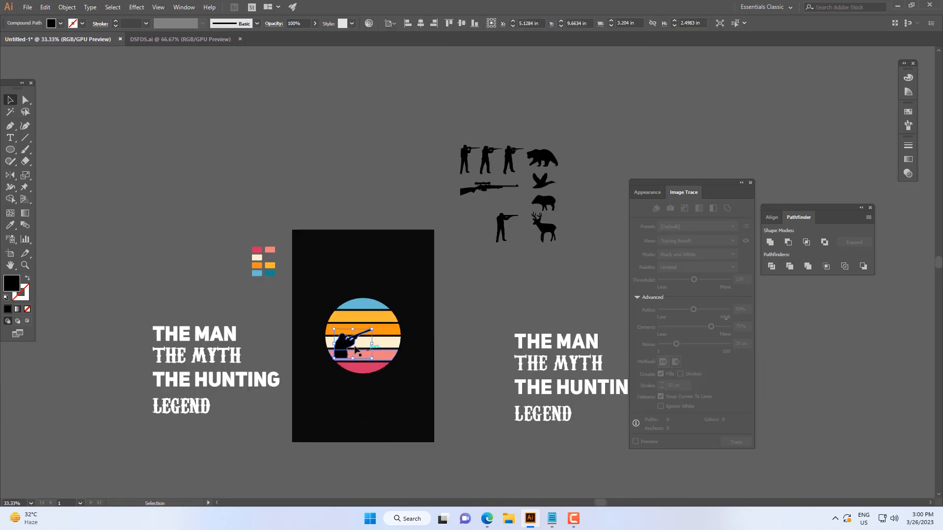
{"action": "key", "text": "Delete"}
- Move the third standing hunter from the silhouettes' top row onto the striped circle and enlarge it to about 1.9 in wide
{"action": "left_click", "coordinate": [512, 154]}
{"action": "scroll", "coordinate": [519, 170], "scroll_direction": "up", "scroll_amount": 1}
{"action": "scroll", "coordinate": [519, 181], "scroll_direction": "up", "scroll_amount": 3}
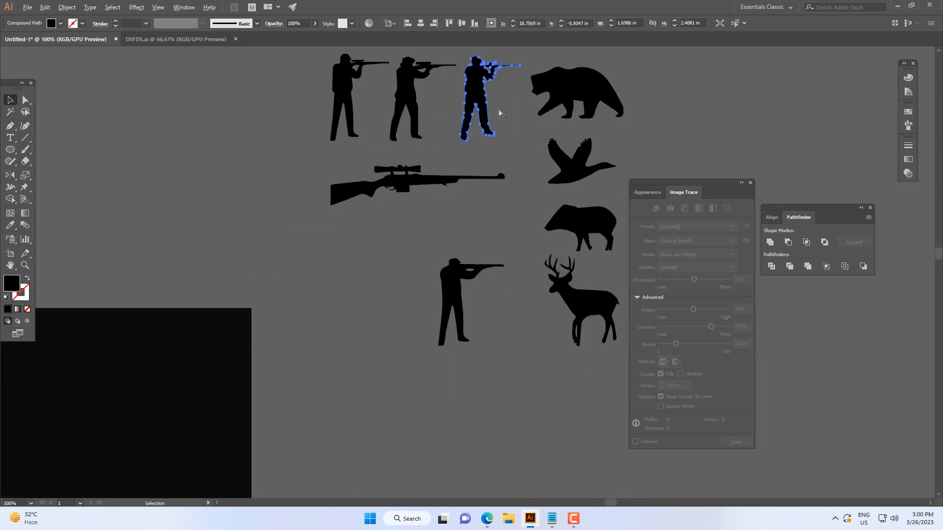
{"action": "scroll", "coordinate": [499, 112], "scroll_direction": "down", "scroll_amount": 1}
{"action": "left_click_drag", "start_coordinate": [493, 86], "coordinate": [326, 384]}
{"action": "left_click_drag", "start_coordinate": [333, 367], "coordinate": [394, 227]}
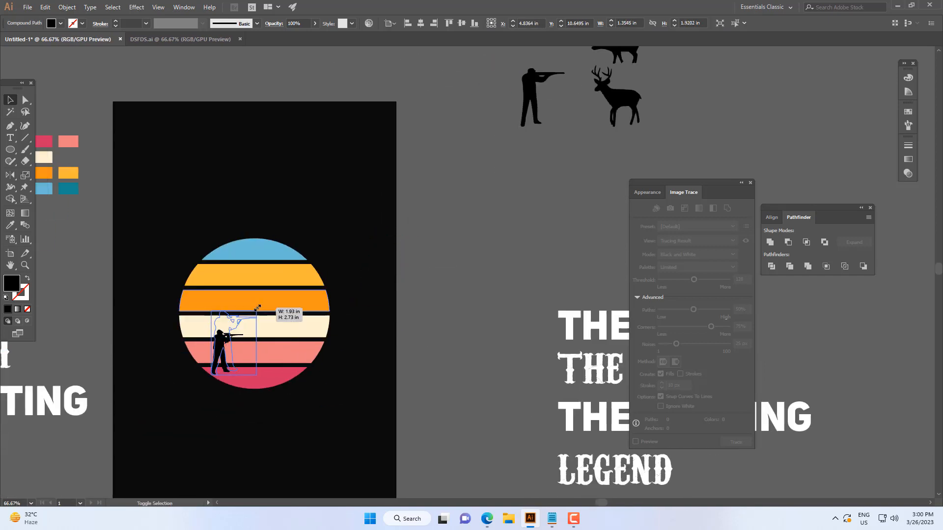
{"action": "left_click", "coordinate": [464, 361]}
{"action": "scroll", "coordinate": [466, 360], "scroll_direction": "up", "scroll_amount": 1}
{"action": "left_click_drag", "start_coordinate": [479, 352], "coordinate": [584, 354]}
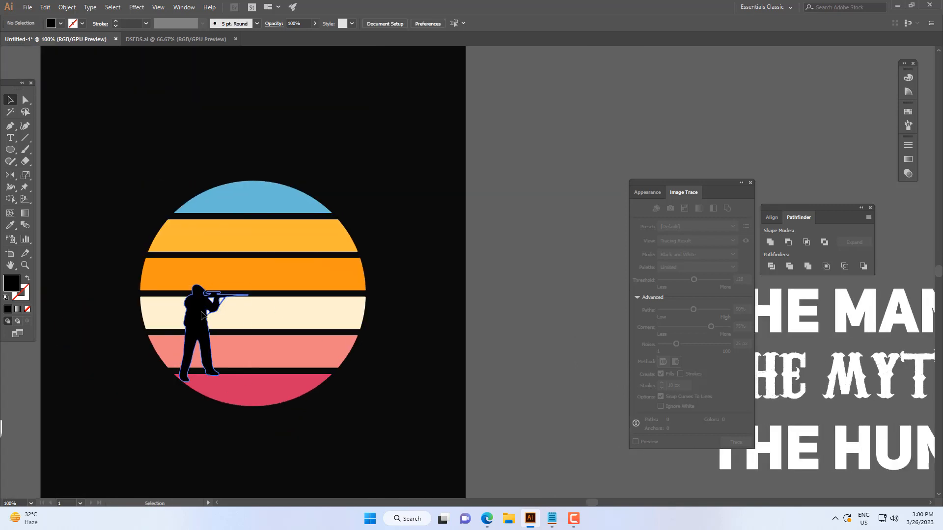
- Enlarge the standing hunter further on the circle, keeping its feet near the gap above the lowest stripe
{"action": "left_click", "coordinate": [209, 305]}
{"action": "left_click_drag", "start_coordinate": [214, 284], "coordinate": [214, 271]}
{"action": "left_click", "coordinate": [469, 314]}
{"action": "scroll", "coordinate": [477, 311], "scroll_direction": "down", "scroll_amount": 3}
{"action": "scroll", "coordinate": [477, 312], "scroll_direction": "up", "scroll_amount": 2}
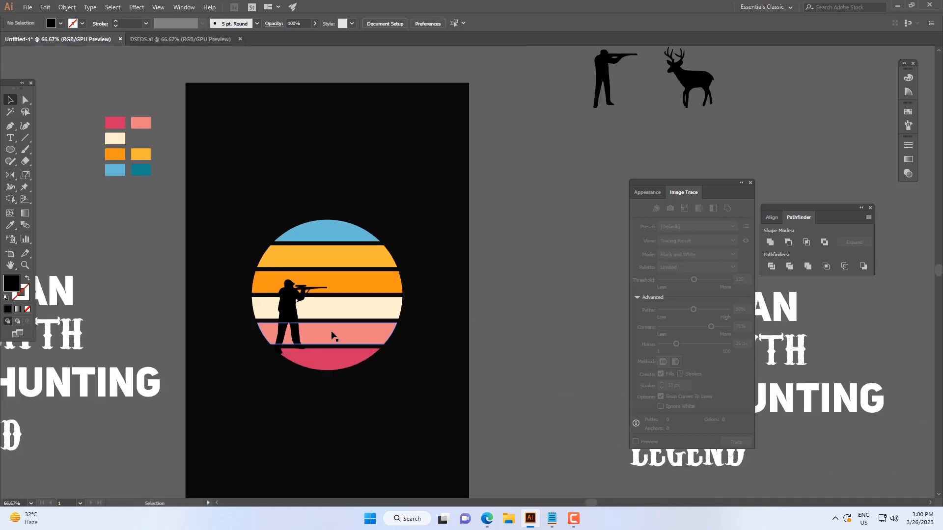
{"action": "left_click", "coordinate": [301, 294]}
{"action": "left_click", "coordinate": [517, 363]}
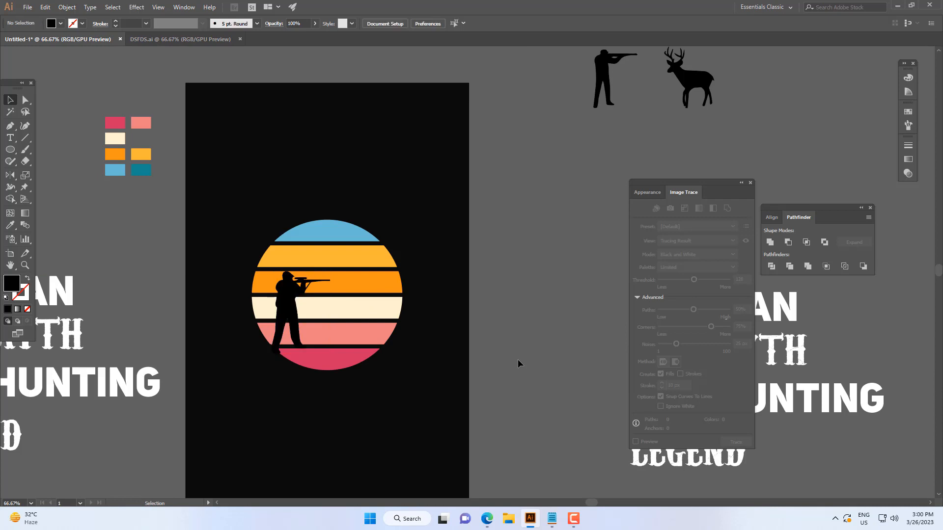
{"action": "scroll", "coordinate": [518, 364], "scroll_direction": "down", "scroll_amount": 3}
{"action": "scroll", "coordinate": [518, 363], "scroll_direction": "up", "scroll_amount": 3}
{"action": "left_click_drag", "start_coordinate": [518, 299], "coordinate": [471, 320]}
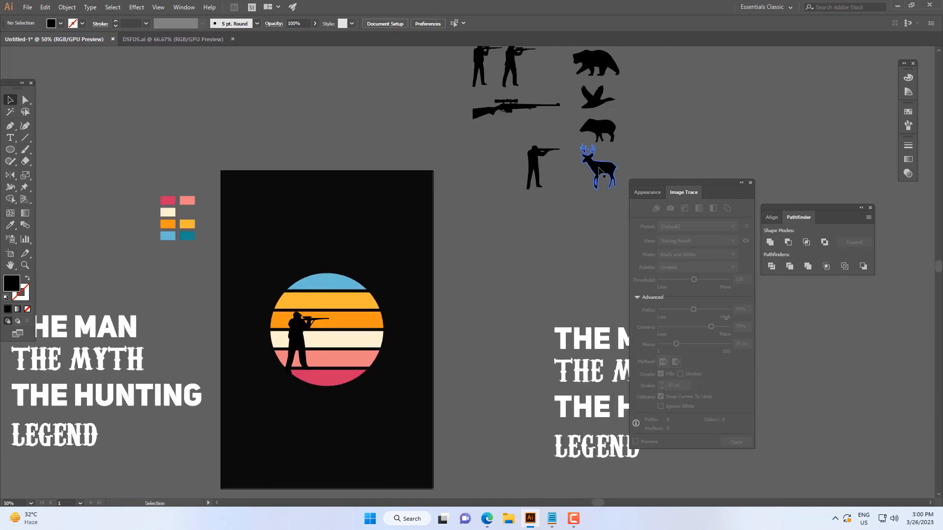
{"action": "left_click", "coordinate": [604, 171]}
{"action": "left_click_drag", "start_coordinate": [548, 220], "coordinate": [478, 351]}
{"action": "left_click", "coordinate": [517, 254]}
{"action": "scroll", "coordinate": [517, 254], "scroll_direction": "down", "scroll_amount": 1}
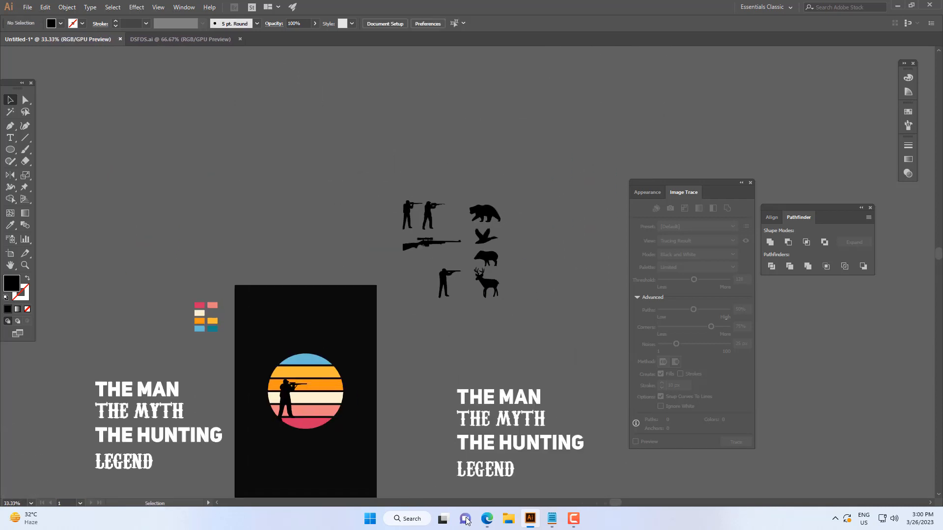
- Switch to Edge and copy the Dreamstime picture of a deer standing on mountains from the image results
{"action": "left_click", "coordinate": [487, 518]}
{"action": "scroll", "coordinate": [666, 298], "scroll_direction": "up", "scroll_amount": 11}
{"action": "scroll", "coordinate": [343, 294], "scroll_direction": "up", "scroll_amount": 8}
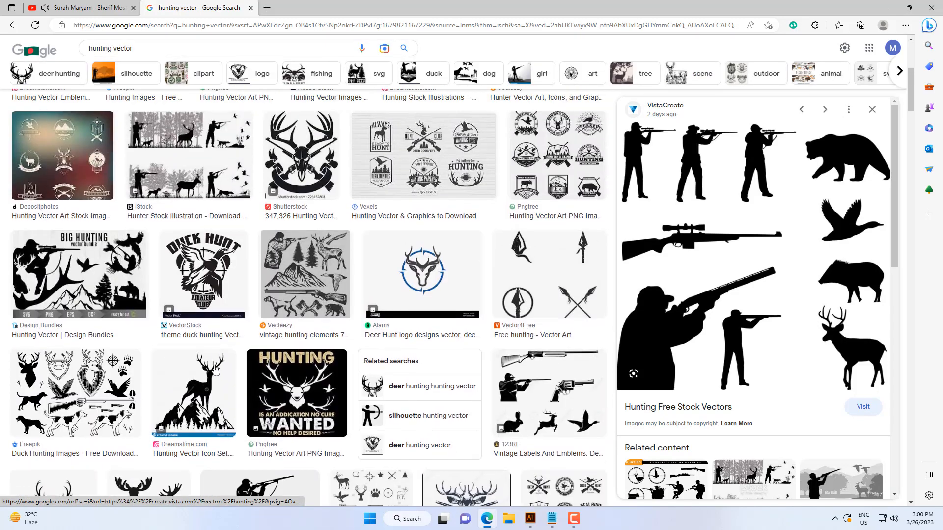
{"action": "left_click", "coordinate": [193, 393]}
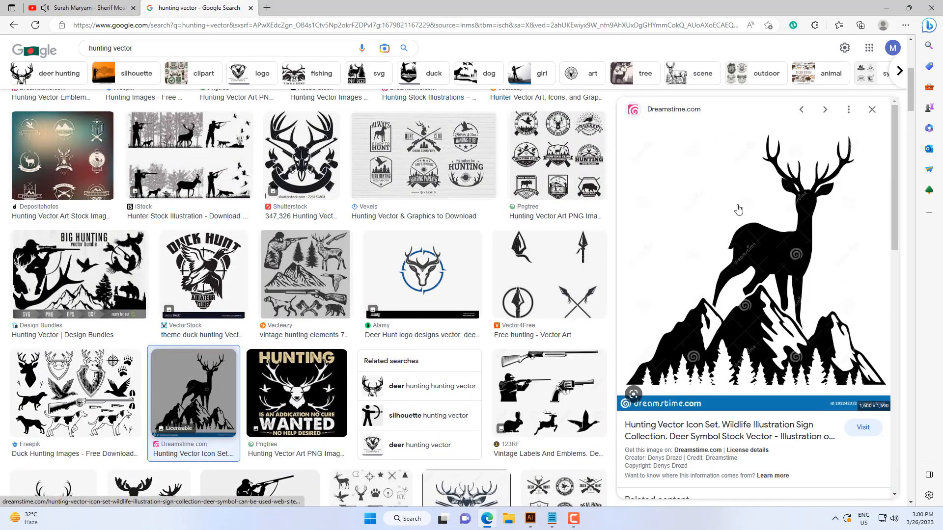
{"action": "right_click", "coordinate": [737, 206]}
{"action": "left_click", "coordinate": [783, 345]}
- Switch back to Illustrator and paste the deer and mountains picture to the right of the existing artwork
{"action": "left_click", "coordinate": [530, 518]}
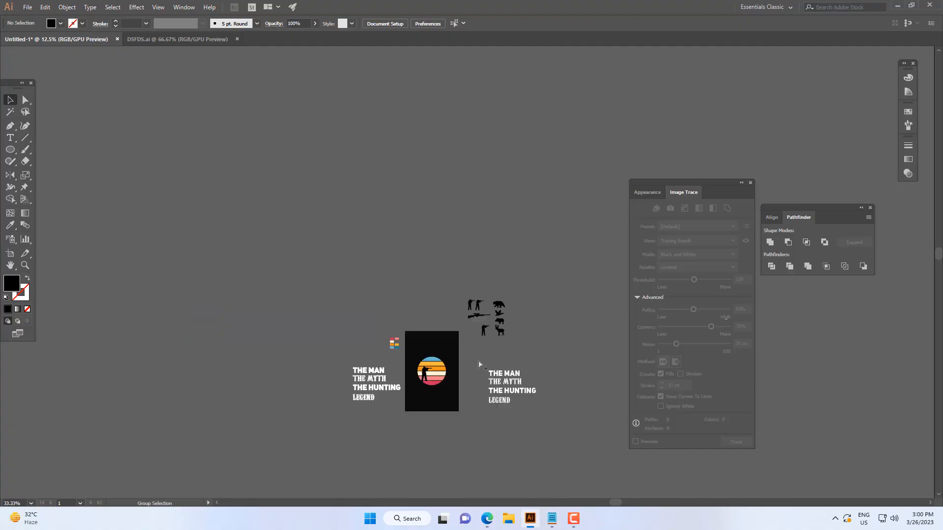
{"action": "key", "text": "ctrl+v"}
{"action": "left_click_drag", "start_coordinate": [470, 272], "coordinate": [521, 178]}
{"action": "left_click_drag", "start_coordinate": [521, 178], "coordinate": [475, 218]}
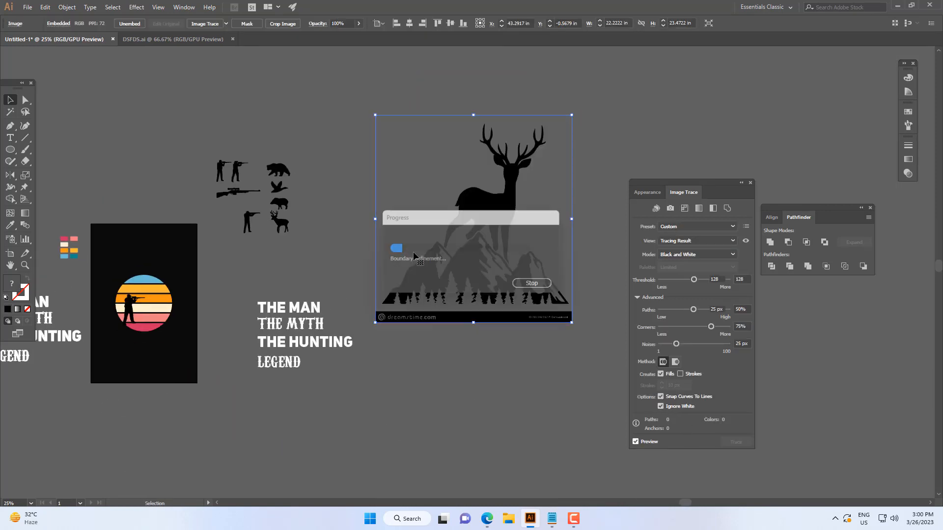
- Trace the deer and mountains picture in Black and White with Ignore White, expand it and ungroup the paths
{"action": "left_click", "coordinate": [233, 24]}
{"action": "right_click", "coordinate": [450, 176]}
{"action": "left_click", "coordinate": [480, 261]}
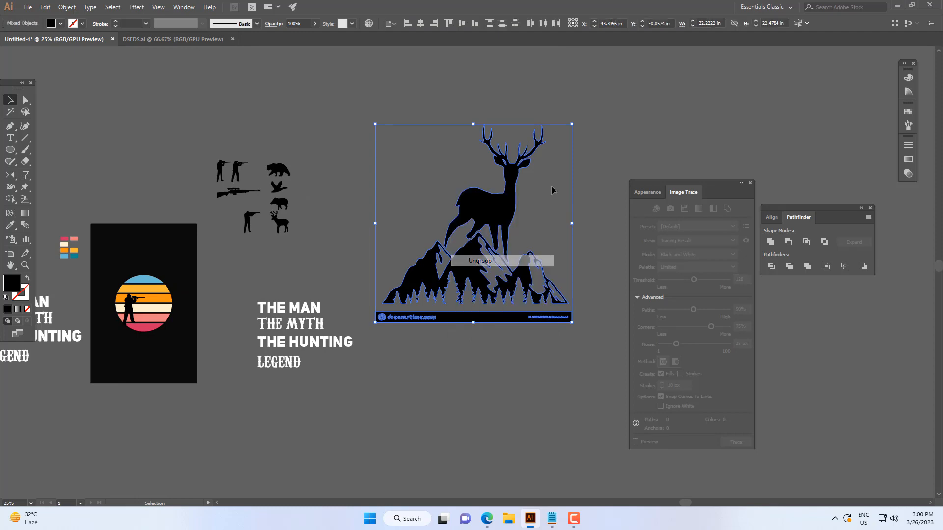
{"action": "left_click", "coordinate": [592, 182]}
- Scale the traced deer to about 3 in wide and place it on the striped circle facing the hunter
{"action": "left_click", "coordinate": [502, 203]}
{"action": "scroll", "coordinate": [212, 305], "scroll_direction": "up", "scroll_amount": 1}
{"action": "mouse_move", "coordinate": [502, 203]}
{"action": "left_mouse_down"}
{"action": "mouse_move", "coordinate": [212, 304]}
{"action": "mouse_move", "coordinate": [340, 331]}
{"action": "left_mouse_up"}
{"action": "scroll", "coordinate": [212, 305], "scroll_direction": "up", "scroll_amount": 1}
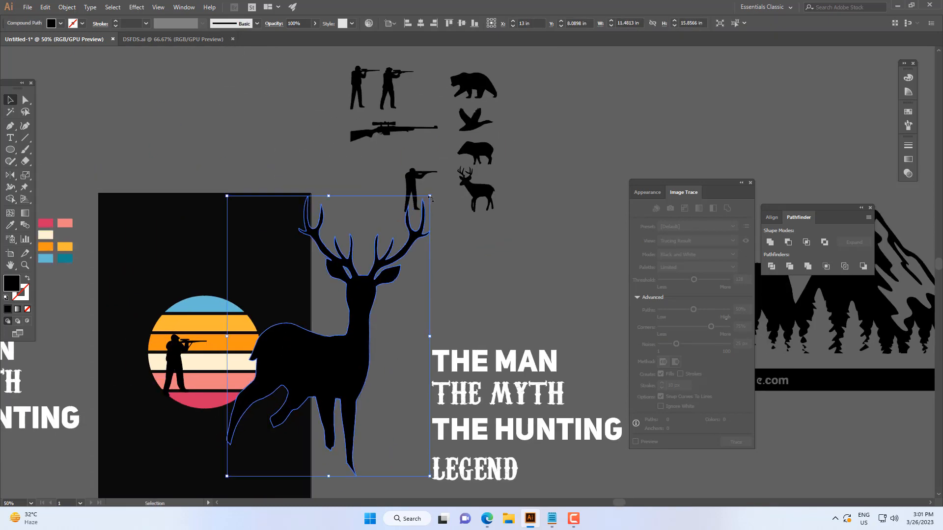
{"action": "left_click_drag", "start_coordinate": [430, 196], "coordinate": [355, 299]}
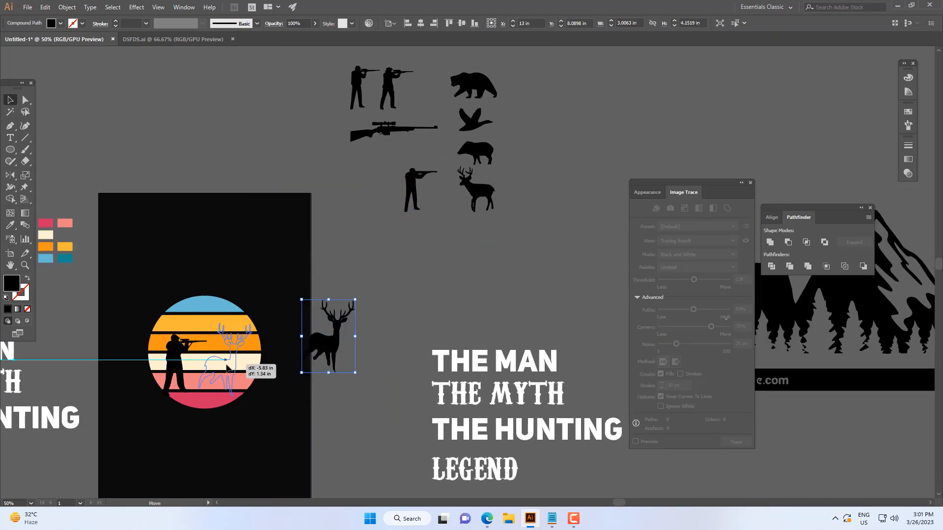
{"action": "left_click_drag", "start_coordinate": [226, 364], "coordinate": [225, 364]}
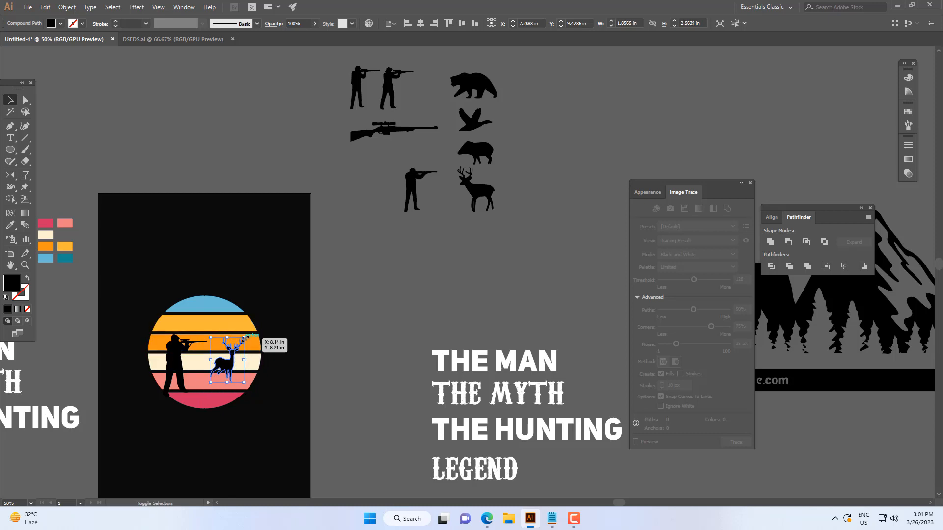
- Resize the deer to about 2.07 in wide by 2.86 in high and stand it just above the lowest stripe
{"action": "left_click", "coordinate": [351, 331]}
{"action": "left_click_drag", "start_coordinate": [252, 334], "coordinate": [281, 348]}
{"action": "scroll", "coordinate": [351, 331], "scroll_direction": "down", "scroll_amount": 2}
{"action": "scroll", "coordinate": [305, 361], "scroll_direction": "up", "scroll_amount": 5}
{"action": "left_click_drag", "start_coordinate": [336, 254], "coordinate": [350, 234]}
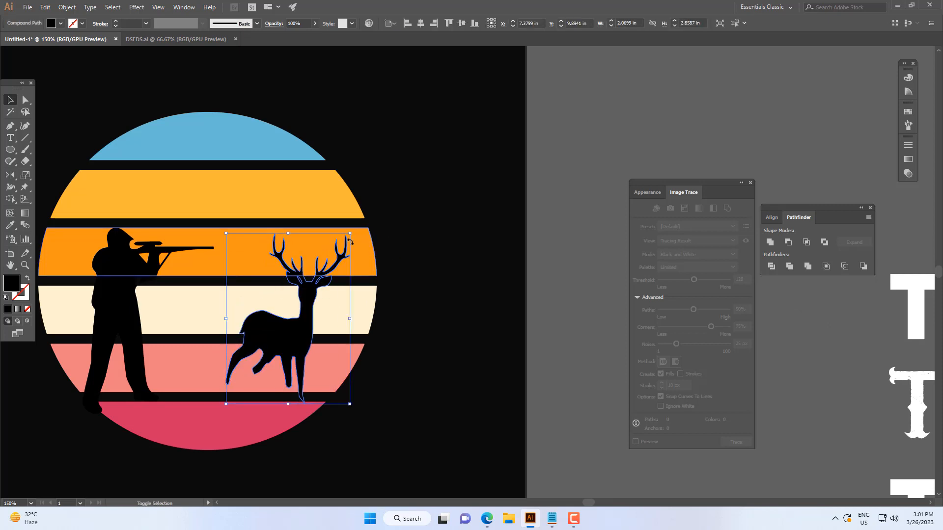
{"action": "scroll", "coordinate": [444, 260], "scroll_direction": "down", "scroll_amount": 5}
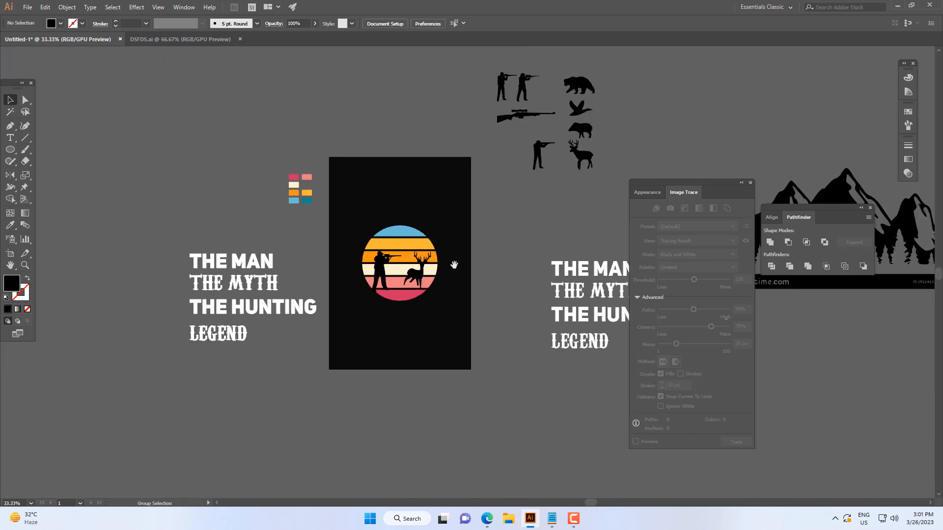
{"action": "left_click", "coordinate": [462, 286]}
{"action": "left_click_drag", "start_coordinate": [453, 333], "coordinate": [170, 414]}
{"action": "left_click_drag", "start_coordinate": [442, 486], "coordinate": [613, 516]}
- Switch to the browser and examine the hunting vector results and related pictures for more silhouette artwork
{"action": "left_click", "coordinate": [487, 518]}
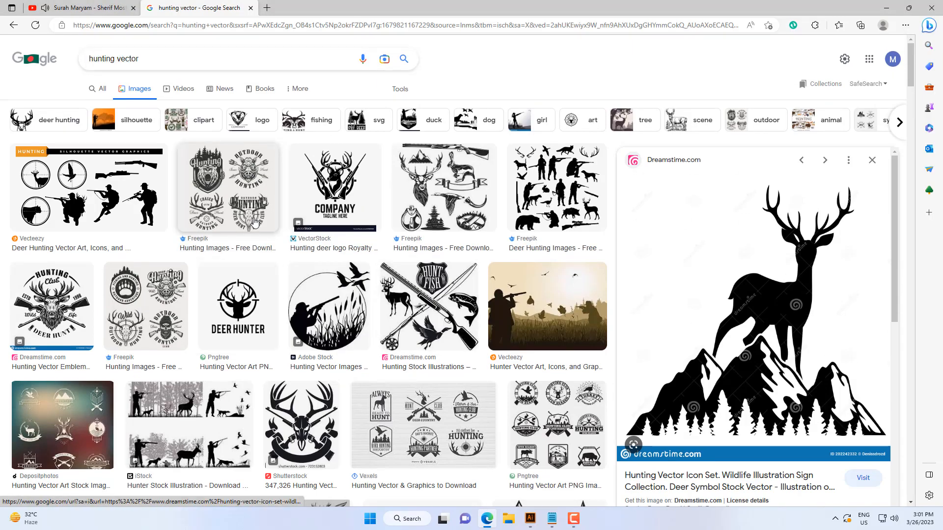
{"action": "scroll", "coordinate": [265, 319], "scroll_direction": "down", "scroll_amount": 5}
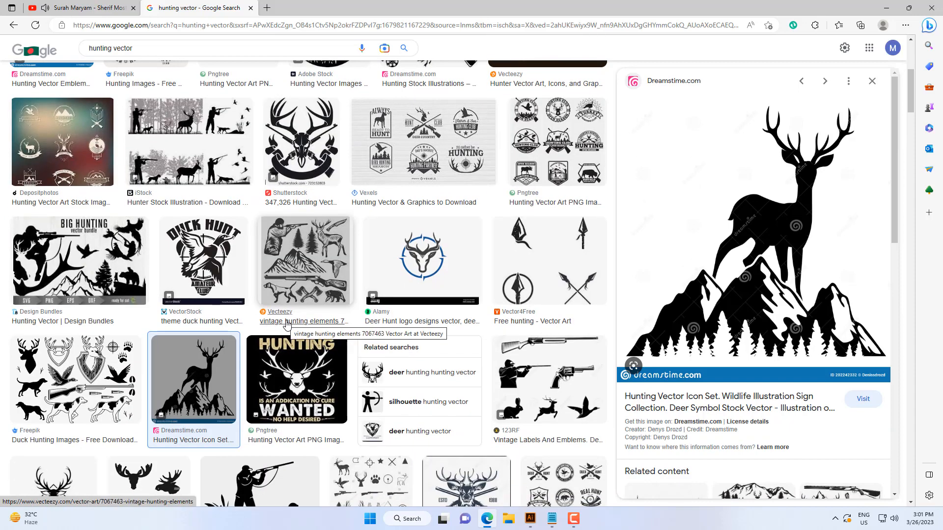
{"action": "scroll", "coordinate": [286, 325], "scroll_direction": "down", "scroll_amount": 1}
{"action": "left_click", "coordinate": [79, 192]}
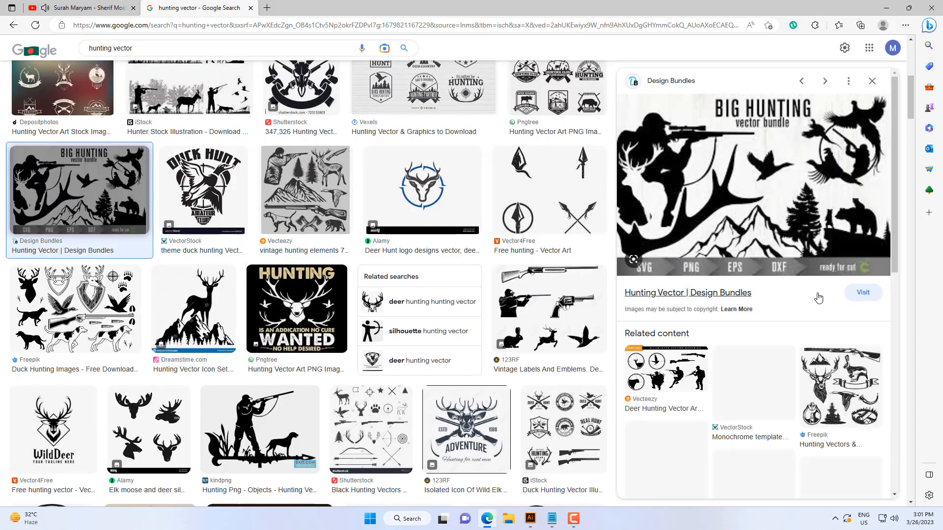
{"action": "scroll", "coordinate": [820, 304], "scroll_direction": "down", "scroll_amount": 3}
{"action": "scroll", "coordinate": [835, 339], "scroll_direction": "down", "scroll_amount": 3}
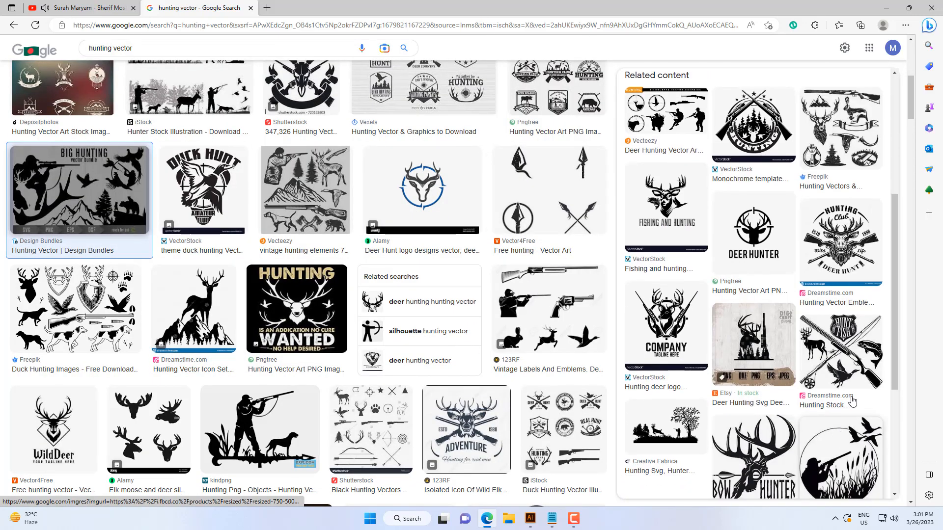
{"action": "left_click", "coordinate": [849, 169]}
{"action": "scroll", "coordinate": [819, 327], "scroll_direction": "down", "scroll_amount": 3}
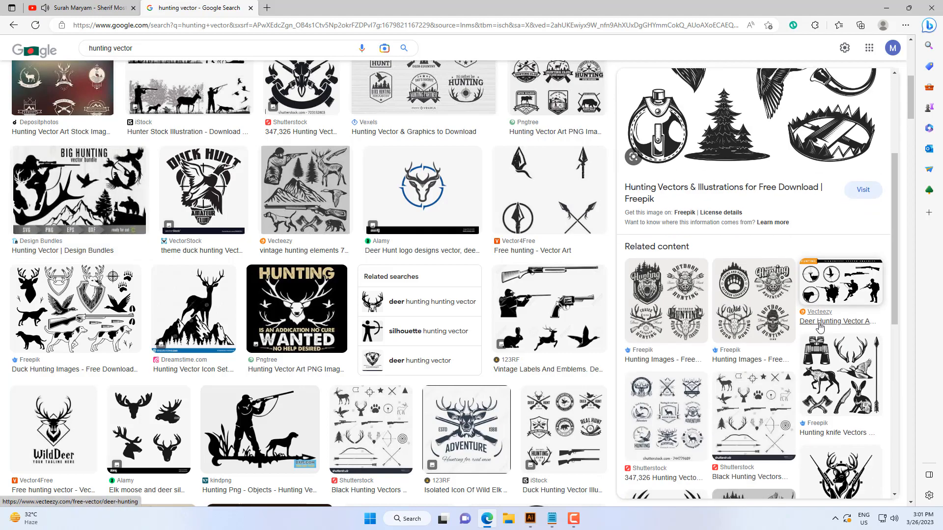
{"action": "scroll", "coordinate": [786, 285], "scroll_direction": "up", "scroll_amount": 1}
{"action": "right_click", "coordinate": [770, 183]}
{"action": "key", "text": "Escape"}
{"action": "scroll", "coordinate": [144, 304], "scroll_direction": "up", "scroll_amount": 6}
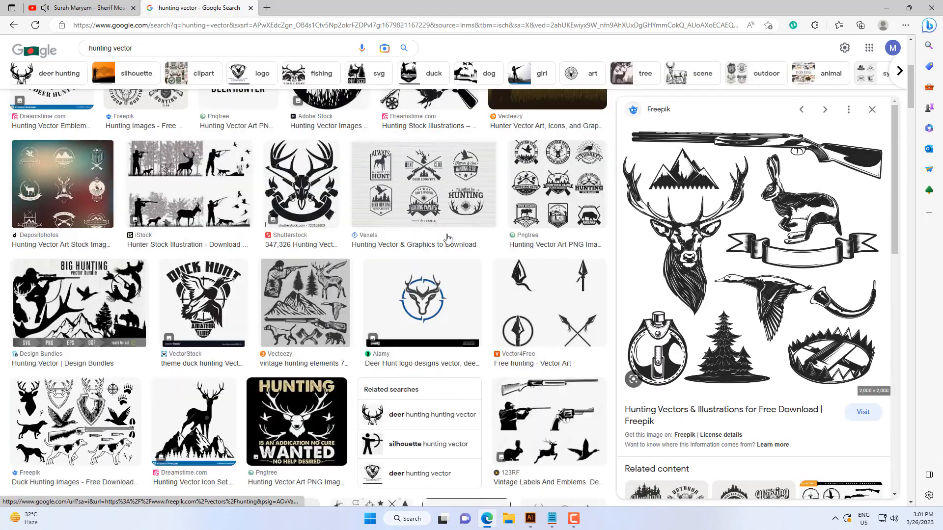
{"action": "scroll", "coordinate": [143, 305], "scroll_direction": "down", "scroll_amount": 5}
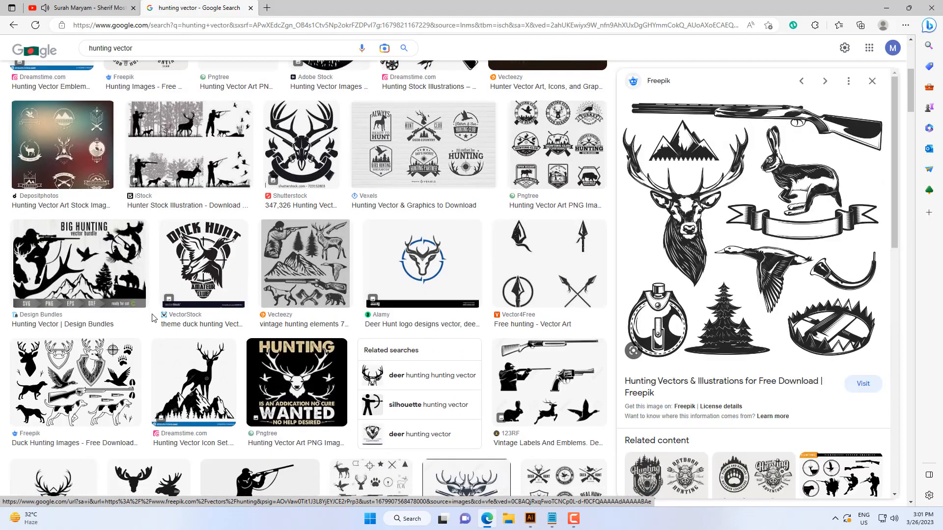
- Open the Adobe Stock picture of a hunter, reeds and ducks in a circle, and copy the image
{"action": "left_click", "coordinate": [144, 302]}
{"action": "scroll", "coordinate": [849, 344], "scroll_direction": "down", "scroll_amount": 5}
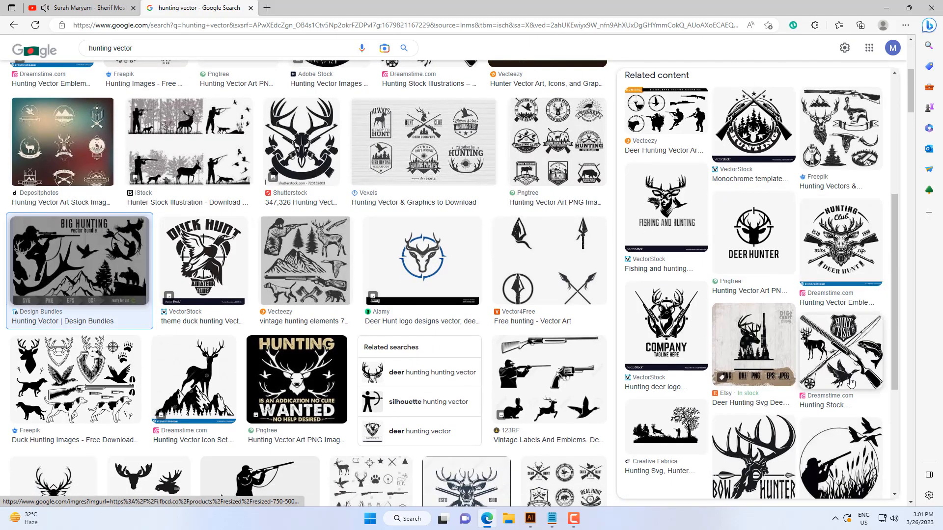
{"action": "left_click", "coordinate": [849, 348]}
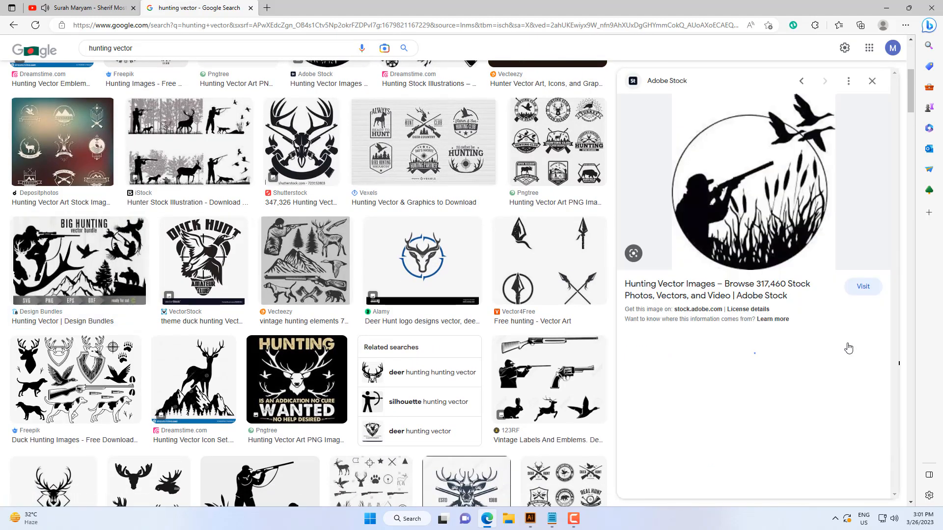
{"action": "right_click", "coordinate": [779, 191]}
{"action": "left_click", "coordinate": [818, 331]}
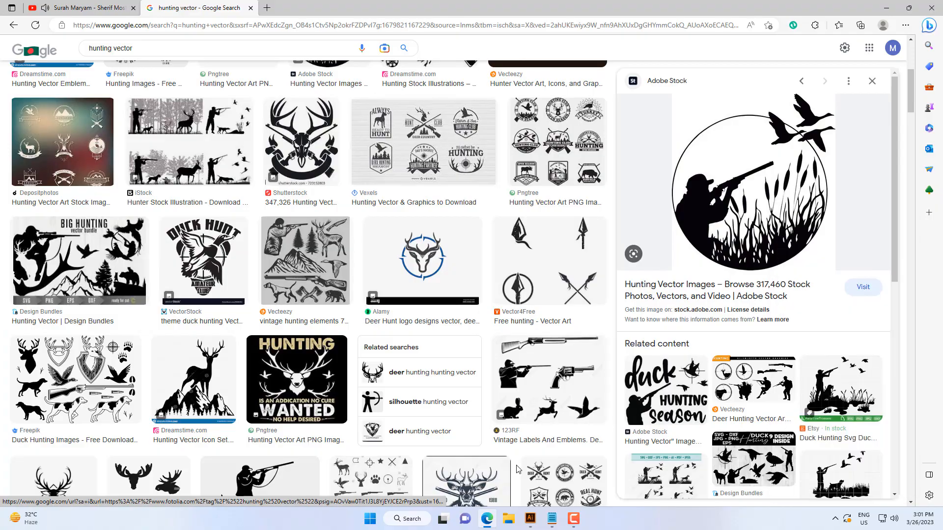
- Switch back to Illustrator and paste the round hunter-and-ducks picture below the black artboard
{"action": "left_click", "coordinate": [530, 518]}
{"action": "key", "text": "ctrl+v"}
{"action": "key", "text": "ctrl+equal"}
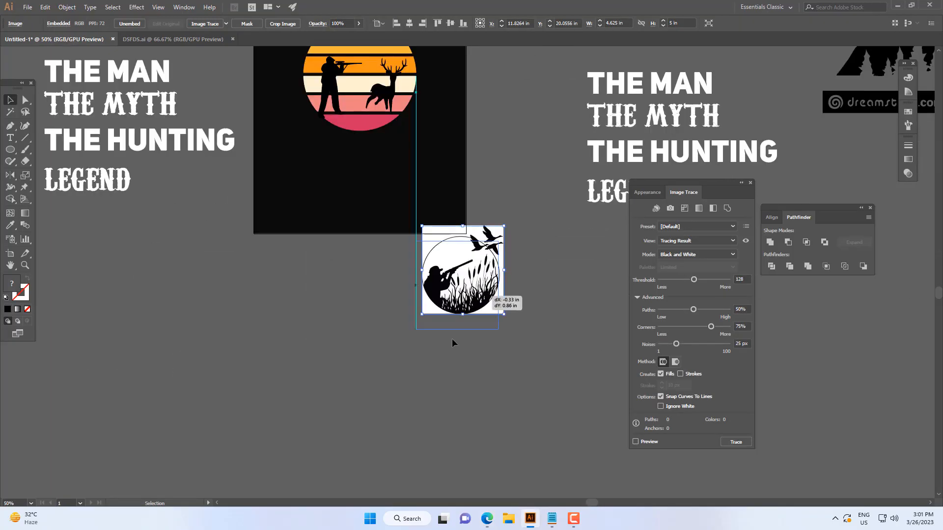
{"action": "key", "text": "ctrl+equal"}
{"action": "key", "text": "ctrl+equal"}
{"action": "key", "text": "ctrl+equal"}
- Trace the round picture in Black and White with Ignore White, expand and ungroup it, and move the hunter circle away from the loose pieces
{"action": "left_click", "coordinate": [644, 440]}
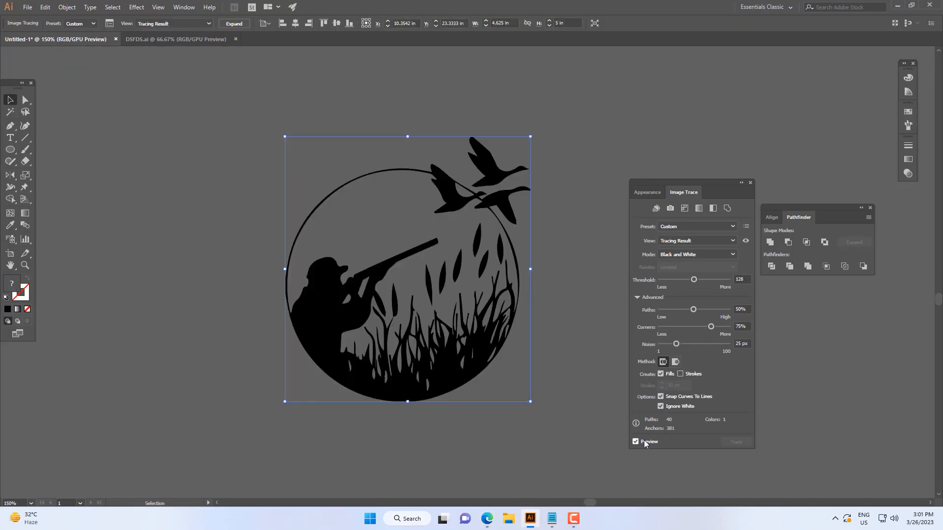
{"action": "left_click", "coordinate": [234, 24]}
{"action": "right_click", "coordinate": [361, 210]}
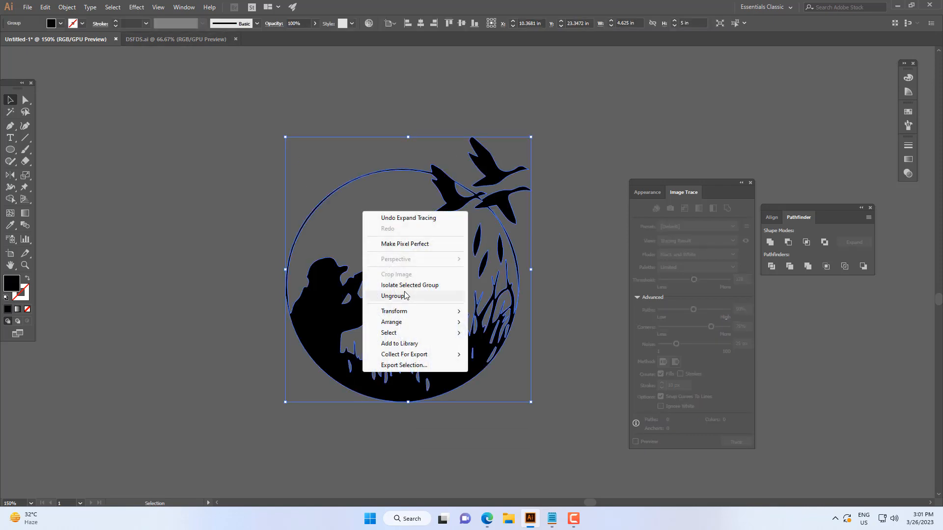
{"action": "left_click", "coordinate": [390, 296]}
{"action": "left_click", "coordinate": [480, 256]}
{"action": "left_click_drag", "start_coordinate": [464, 201], "coordinate": [305, 268]}
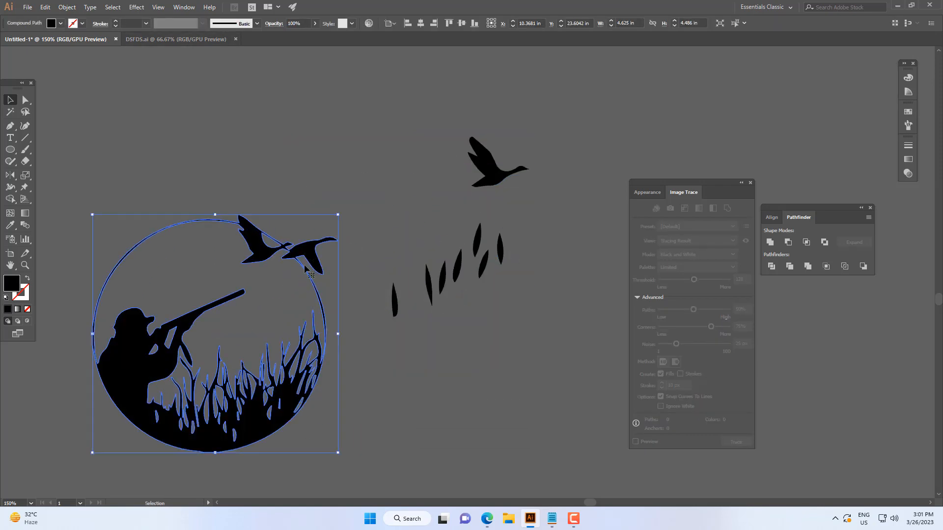
{"action": "left_click", "coordinate": [349, 358]}
{"action": "left_click_drag", "start_coordinate": [355, 360], "coordinate": [420, 336]}
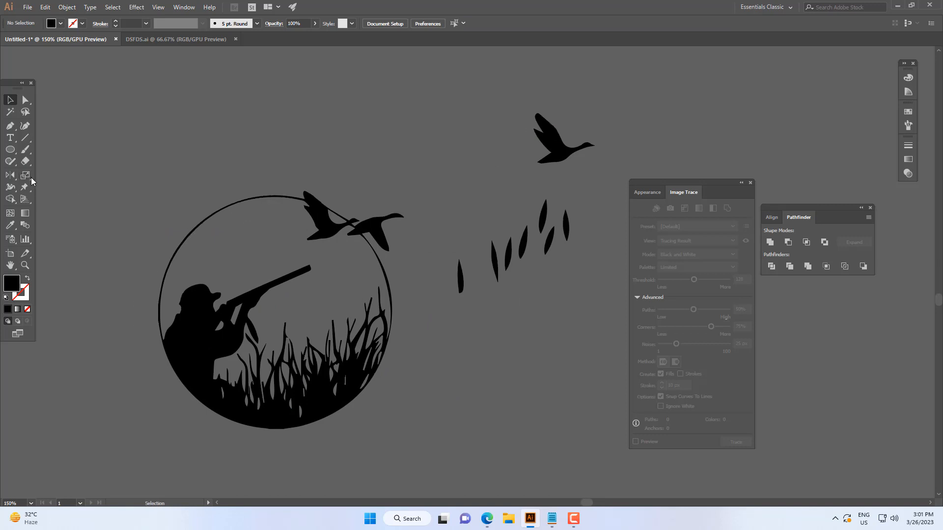
- Draw a freehand Pencil outline around the hunter and ducks and cut them off the grass with the Shape Builder
{"action": "left_click", "coordinate": [9, 161]}
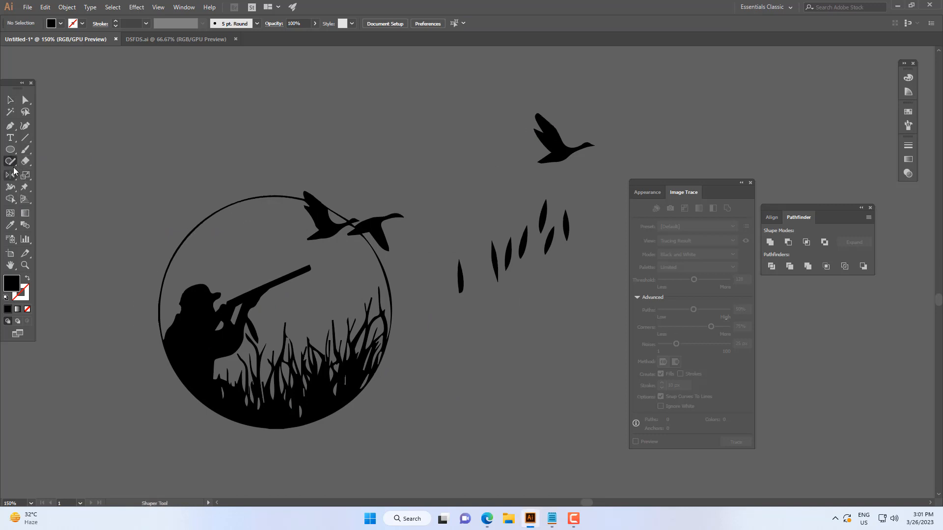
{"action": "left_click", "coordinate": [54, 173]}
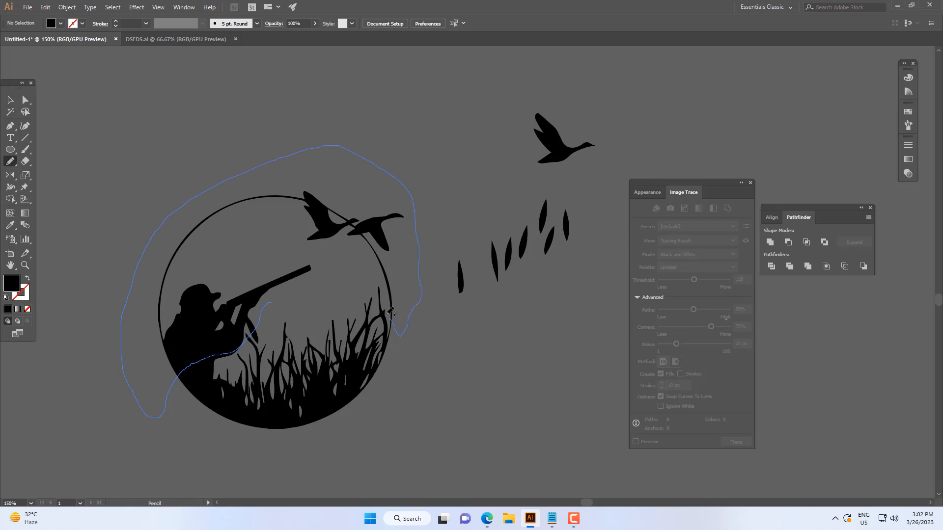
{"action": "left_click_drag", "start_coordinate": [242, 289], "coordinate": [256, 287]}
{"action": "key", "text": "v"}
{"action": "left_click_drag", "start_coordinate": [314, 314], "coordinate": [269, 276]}
{"action": "key", "text": "shift+m"}
{"action": "mouse_move", "coordinate": [435, 151]}
{"action": "left_mouse_down"}
{"action": "mouse_move", "coordinate": [264, 272]}
{"action": "mouse_move", "coordinate": [200, 274]}
{"action": "mouse_move", "coordinate": [378, 386]}
{"action": "left_mouse_up"}
- Delete the cut-out grass together with the remaining reed and duck pieces of the round trace
{"action": "key", "text": "v"}
{"action": "left_click", "coordinate": [331, 255]}
{"action": "scroll", "coordinate": [331, 253], "scroll_direction": "down", "scroll_amount": 4}
{"action": "scroll", "coordinate": [329, 262], "scroll_direction": "up", "scroll_amount": 3}
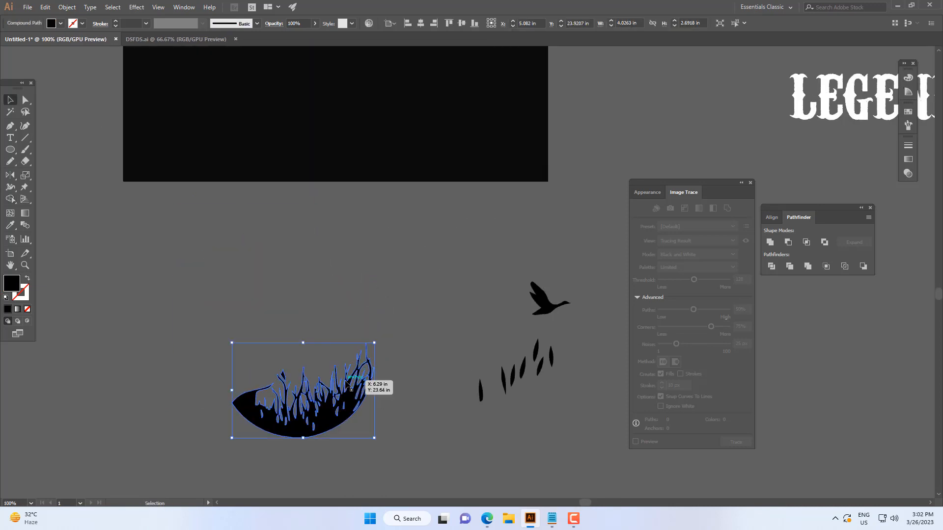
{"action": "scroll", "coordinate": [351, 373], "scroll_direction": "down", "scroll_amount": 4}
{"action": "left_click_drag", "start_coordinate": [300, 347], "coordinate": [495, 496]}
- Switch to the browser, find the Adobe Stock duck hunting picture with hunter, dog and flying ducks, and copy the image
{"action": "left_click", "coordinate": [488, 519]}
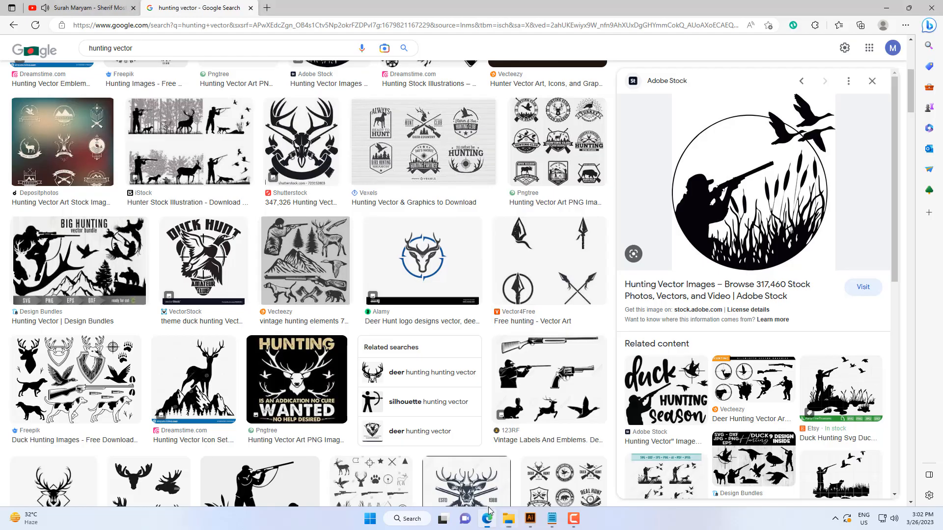
{"action": "scroll", "coordinate": [291, 294], "scroll_direction": "up", "scroll_amount": 3}
{"action": "scroll", "coordinate": [291, 294], "scroll_direction": "down", "scroll_amount": 10}
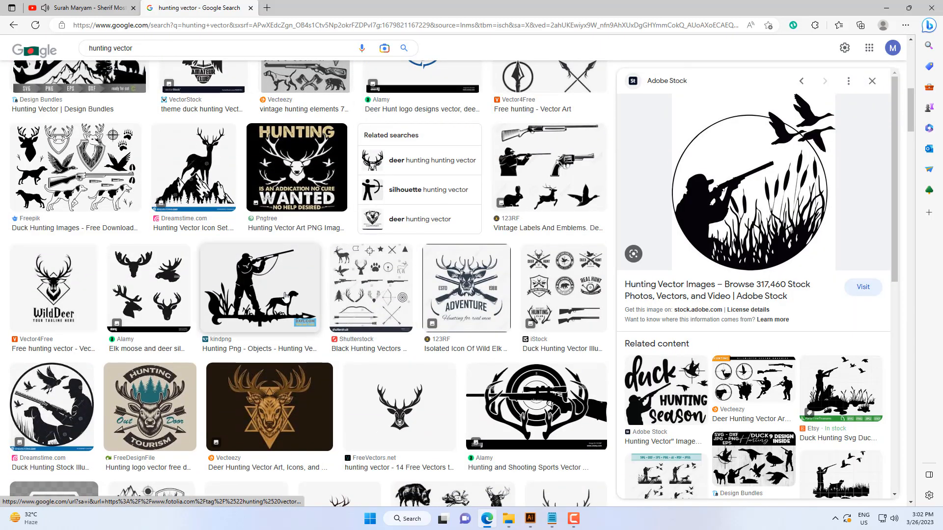
{"action": "scroll", "coordinate": [287, 297], "scroll_direction": "down", "scroll_amount": 6}
{"action": "scroll", "coordinate": [500, 291], "scroll_direction": "down", "scroll_amount": 2}
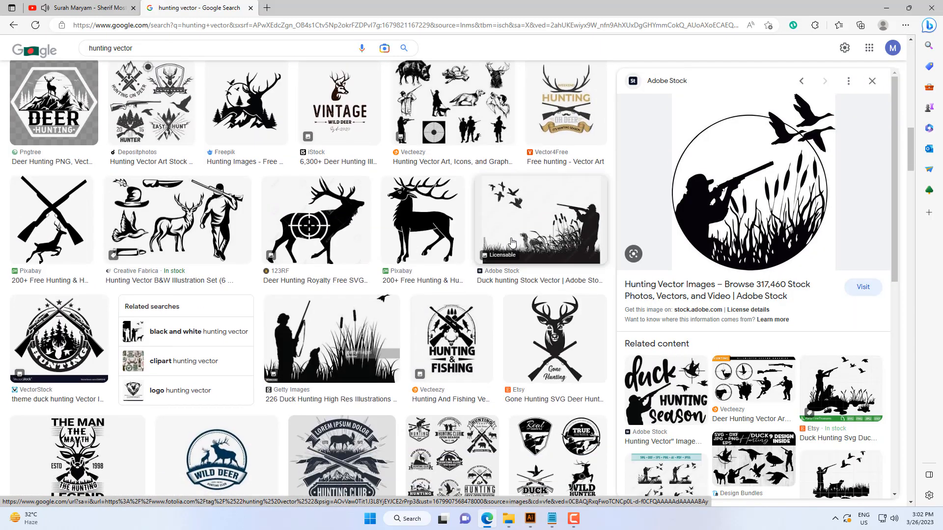
{"action": "left_click", "coordinate": [520, 230]}
{"action": "right_click", "coordinate": [705, 214]}
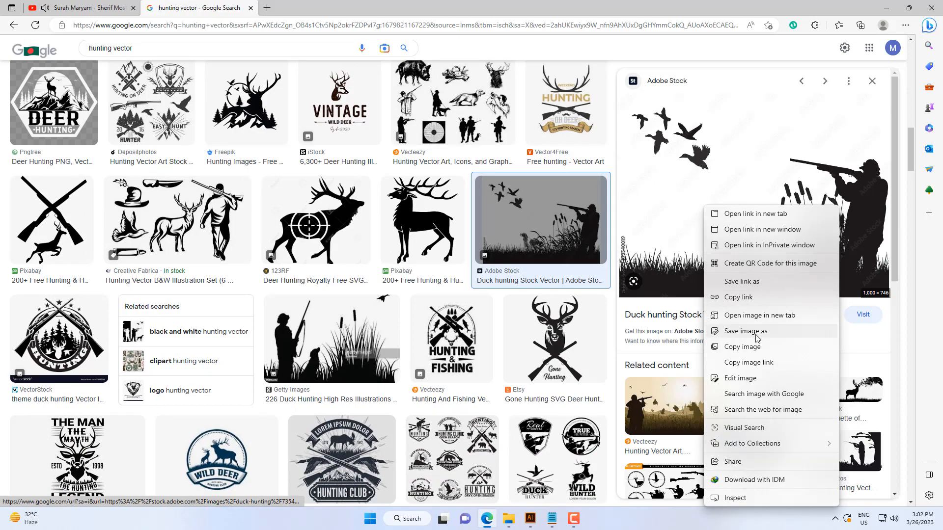
{"action": "left_click", "coordinate": [732, 342]}
- Switch back to Illustrator and paste the duck hunting picture below the second copy of the slogan text
{"action": "left_click", "coordinate": [530, 518]}
{"action": "left_click_drag", "start_coordinate": [409, 274], "coordinate": [370, 200]}
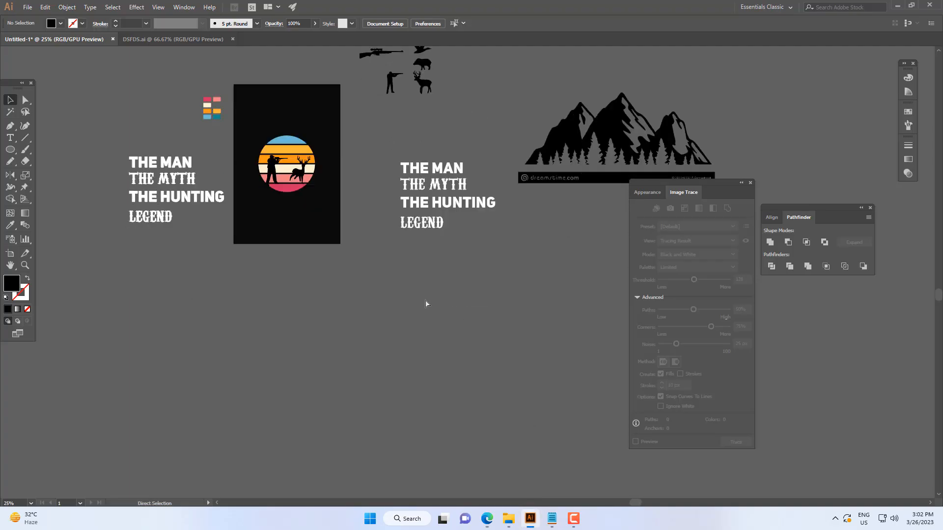
{"action": "key", "text": "ctrl+v"}
{"action": "scroll", "coordinate": [574, 281], "scroll_direction": "down", "scroll_amount": 2}
{"action": "left_click", "coordinate": [456, 285]}
{"action": "scroll", "coordinate": [531, 285], "scroll_direction": "up", "scroll_amount": 3}
{"action": "left_click_drag", "start_coordinate": [531, 280], "coordinate": [488, 344]}
{"action": "scroll", "coordinate": [488, 344], "scroll_direction": "up", "scroll_amount": 1}
{"action": "left_click_drag", "start_coordinate": [488, 344], "coordinate": [464, 309]}
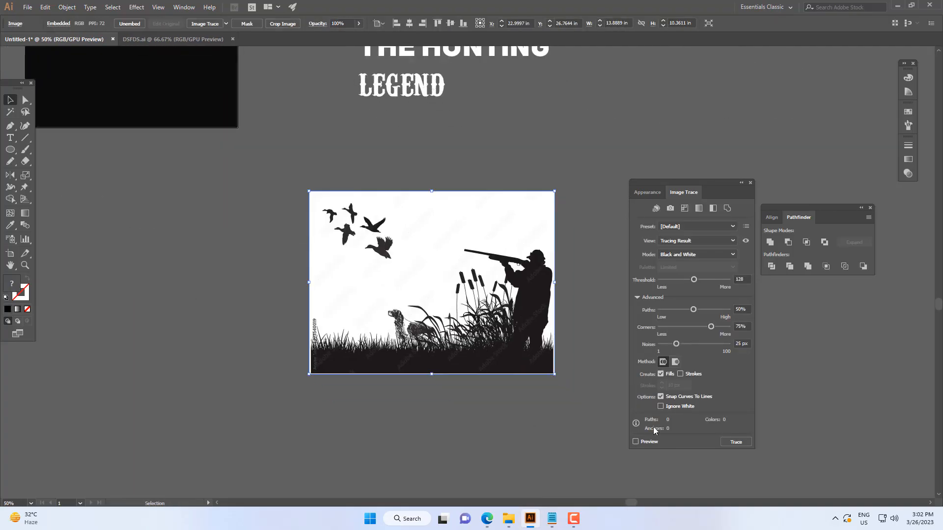
- Trace the duck hunting picture in Black and White, expand the tracing and ungroup its paths
{"action": "left_click", "coordinate": [645, 443]}
{"action": "scroll", "coordinate": [441, 236], "scroll_direction": "up", "scroll_amount": 2}
{"action": "left_click", "coordinate": [235, 28]}
{"action": "left_click_drag", "start_coordinate": [423, 274], "coordinate": [371, 209]}
{"action": "scroll", "coordinate": [373, 207], "scroll_direction": "down", "scroll_amount": 2}
{"action": "right_click", "coordinate": [377, 213]}
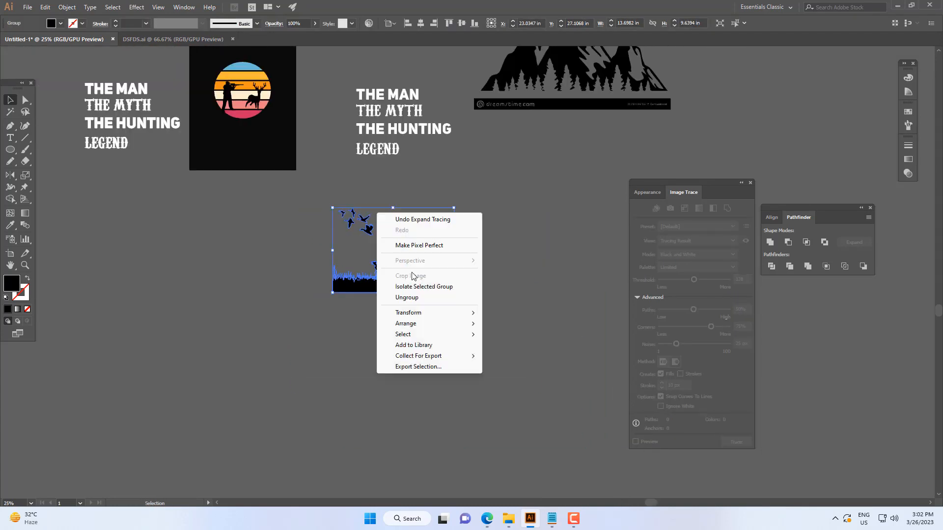
{"action": "left_click", "coordinate": [412, 298]}
- Move the hunter-and-grass silhouette to the left, away from the flying ducks and small leftover pieces
{"action": "left_click", "coordinate": [542, 285]}
{"action": "left_click", "coordinate": [433, 277]}
{"action": "left_click_drag", "start_coordinate": [433, 278], "coordinate": [324, 287]}
{"action": "scroll", "coordinate": [294, 300], "scroll_direction": "up", "scroll_amount": 1}
{"action": "left_click", "coordinate": [273, 349]}
{"action": "left_click_drag", "start_coordinate": [256, 364], "coordinate": [356, 398]}
{"action": "left_click_drag", "start_coordinate": [401, 328], "coordinate": [329, 314]}
{"action": "left_click", "coordinate": [297, 383]}
- Draw a curved Pencil path across the grass and around the hunter, divide the silhouette along it and ungroup the pieces
{"action": "left_click_drag", "start_coordinate": [297, 383], "coordinate": [310, 425]}
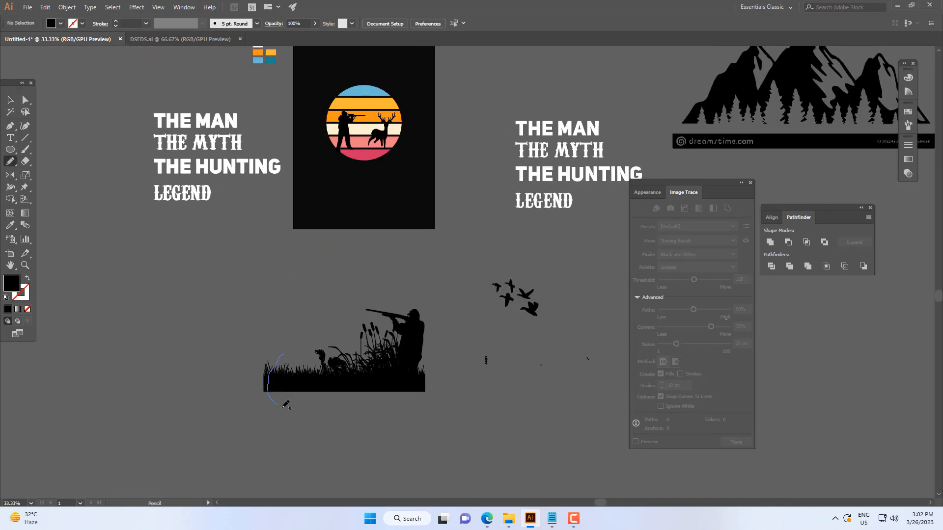
{"action": "left_click_drag", "start_coordinate": [405, 293], "coordinate": [421, 434]}
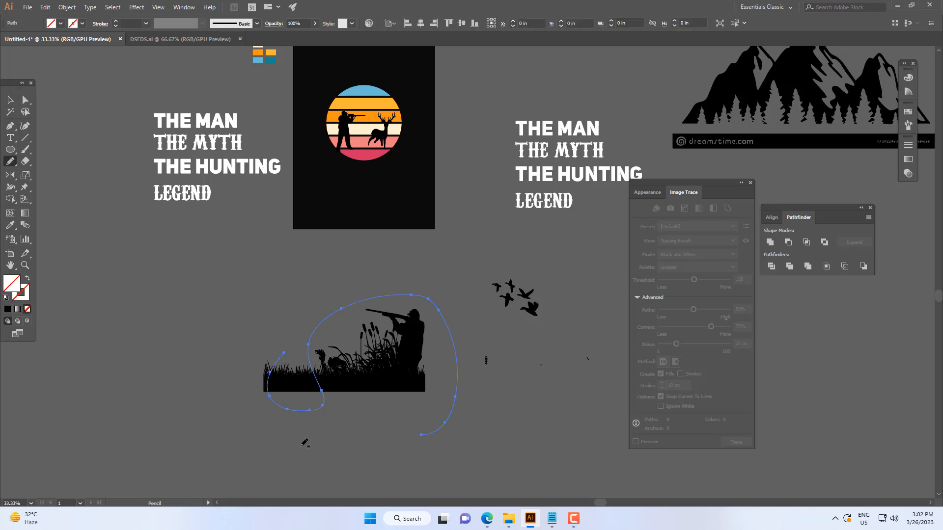
{"action": "left_click", "coordinate": [362, 385], "text": "shift"}
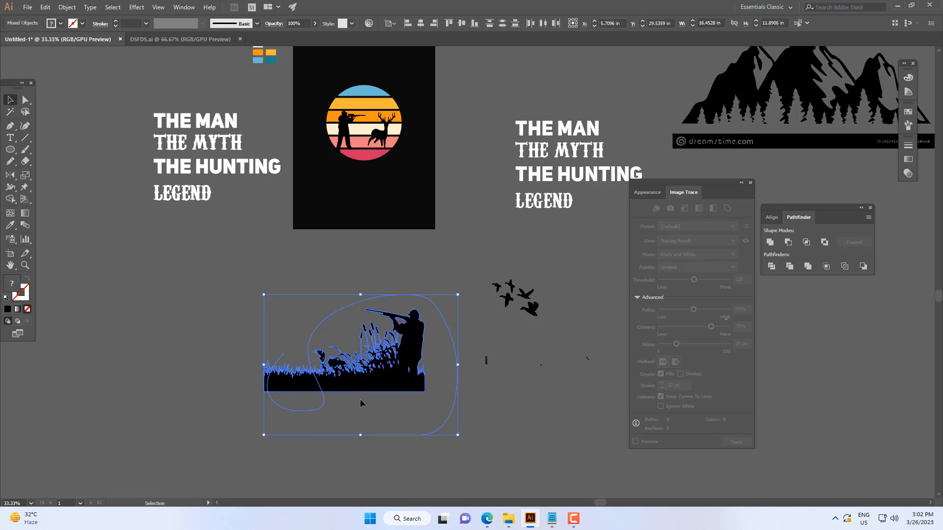
{"action": "left_click", "coordinate": [770, 268]}
{"action": "right_click", "coordinate": [368, 336]}
{"action": "left_click", "coordinate": [399, 421]}
- Place the separated grass piece over the lowest stripe of the circle, enlarged to cover the feet of the hunter and deer
{"action": "left_click", "coordinate": [320, 396]}
{"action": "left_click_drag", "start_coordinate": [303, 377], "coordinate": [337, 397]}
{"action": "scroll", "coordinate": [355, 227], "scroll_direction": "up", "scroll_amount": 4}
{"action": "left_click_drag", "start_coordinate": [307, 410], "coordinate": [432, 309]}
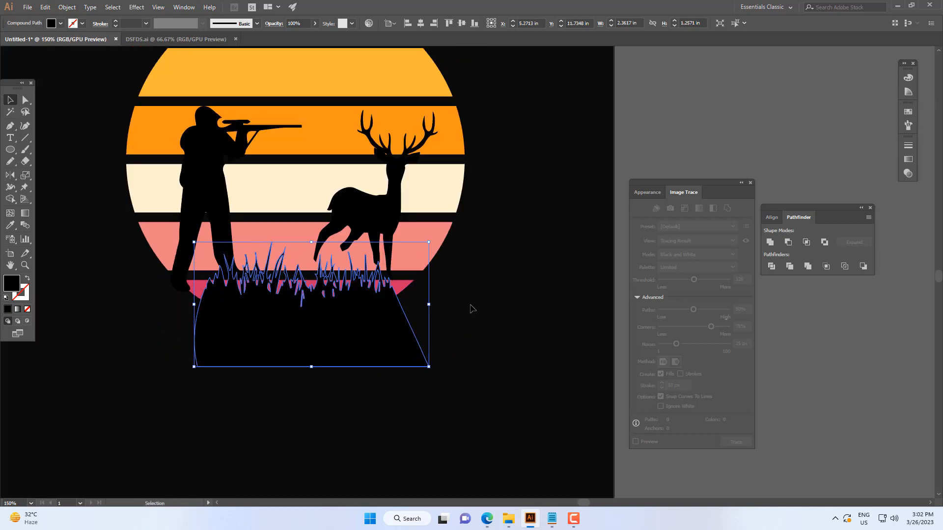
{"action": "scroll", "coordinate": [462, 315], "scroll_direction": "down", "scroll_amount": 3}
{"action": "scroll", "coordinate": [427, 349], "scroll_direction": "up", "scroll_amount": 1}
{"action": "left_click", "coordinate": [428, 349]}
{"action": "scroll", "coordinate": [462, 332], "scroll_direction": "up", "scroll_amount": 2}
{"action": "left_click", "coordinate": [463, 339]}
{"action": "left_click_drag", "start_coordinate": [456, 374], "coordinate": [465, 393]}
{"action": "left_click", "coordinate": [405, 325]}
{"action": "left_click", "coordinate": [508, 298]}
- Select the whole circle artwork and remove the part of the grass outside the circle with the Shape Builder
{"action": "left_click_drag", "start_coordinate": [219, 404], "coordinate": [216, 406]}
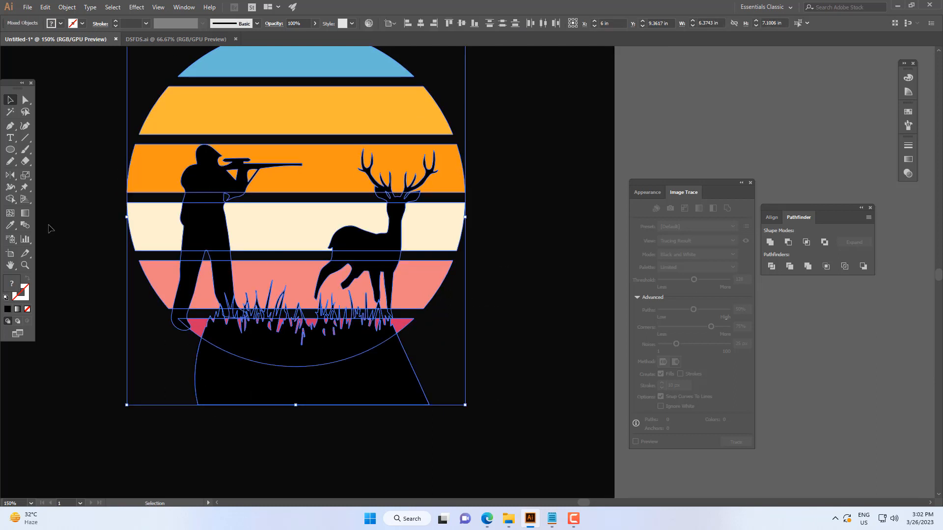
{"action": "left_click_drag", "start_coordinate": [17, 204], "coordinate": [42, 201]}
{"action": "left_click", "coordinate": [57, 201]}
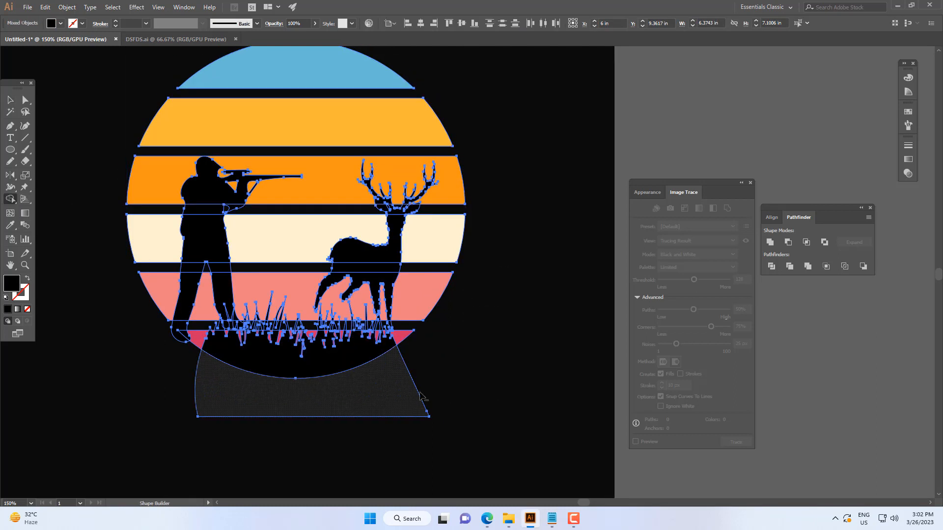
{"action": "left_click", "coordinate": [403, 390], "text": "alt"}
{"action": "key", "text": "v"}
{"action": "left_click", "coordinate": [461, 365]}
{"action": "scroll", "coordinate": [462, 362], "scroll_direction": "down", "scroll_amount": 4}
{"action": "scroll", "coordinate": [463, 362], "scroll_direction": "up", "scroll_amount": 2}
{"action": "scroll", "coordinate": [432, 377], "scroll_direction": "up", "scroll_amount": 1}
{"action": "left_click", "coordinate": [329, 376]}
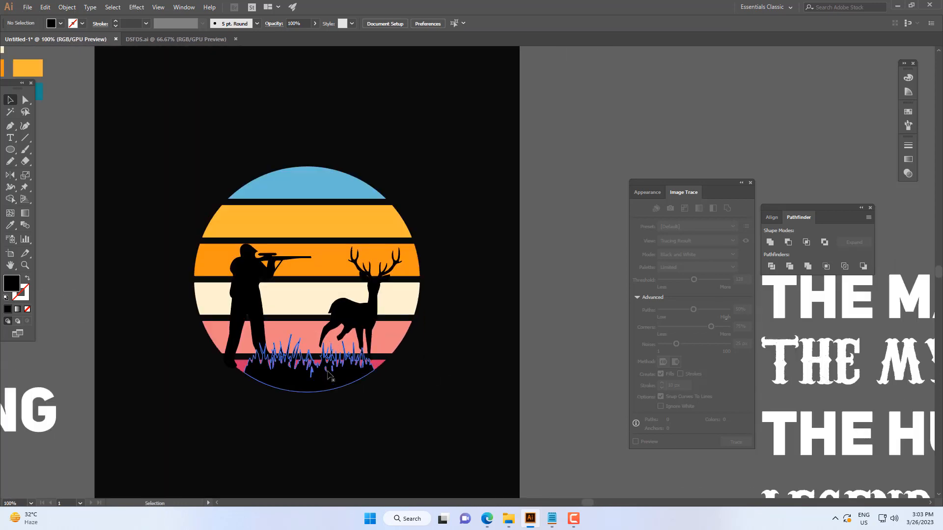
{"action": "left_click", "coordinate": [442, 381]}
- Copy one flying duck from the flock below the artboard and place it on the artboard beside the striped circle
{"action": "scroll", "coordinate": [402, 381], "scroll_direction": "down", "scroll_amount": 4}
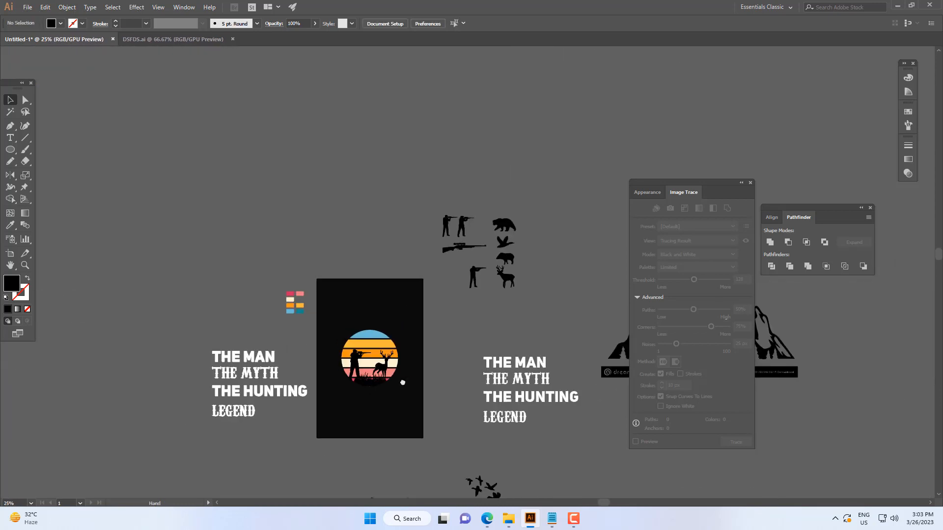
{"action": "scroll", "coordinate": [405, 382], "scroll_direction": "up", "scroll_amount": 2}
{"action": "left_click_drag", "start_coordinate": [405, 391], "coordinate": [340, 315]}
{"action": "scroll", "coordinate": [340, 314], "scroll_direction": "down", "scroll_amount": 3}
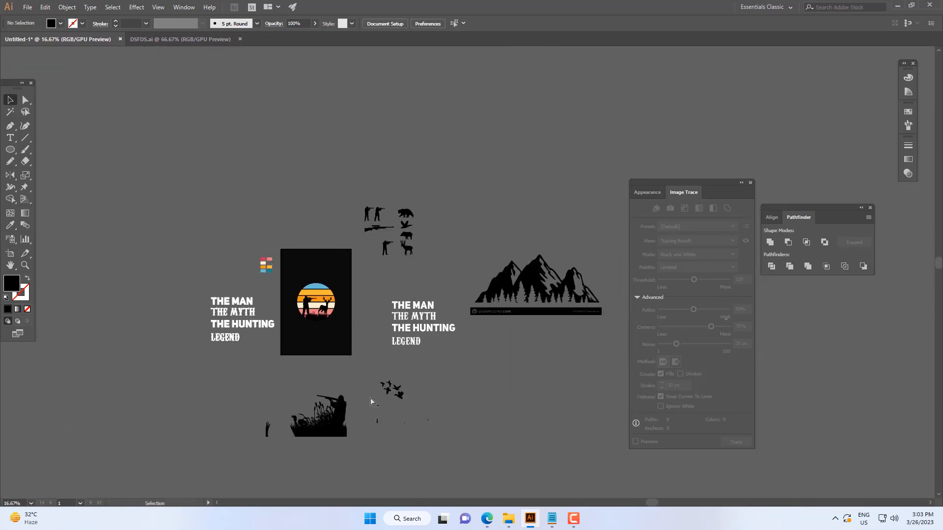
{"action": "scroll", "coordinate": [397, 399], "scroll_direction": "up", "scroll_amount": 6}
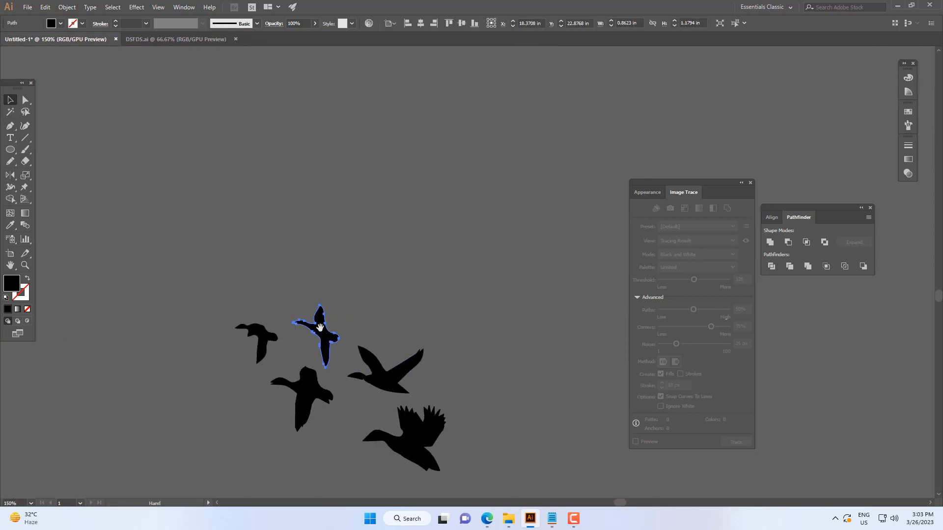
{"action": "left_click_drag", "start_coordinate": [321, 327], "coordinate": [385, 377]}
{"action": "scroll", "coordinate": [374, 320], "scroll_direction": "down", "scroll_amount": 3}
{"action": "left_click_drag", "start_coordinate": [242, 158], "coordinate": [386, 386]}
{"action": "scroll", "coordinate": [332, 286], "scroll_direction": "up", "scroll_amount": 2}
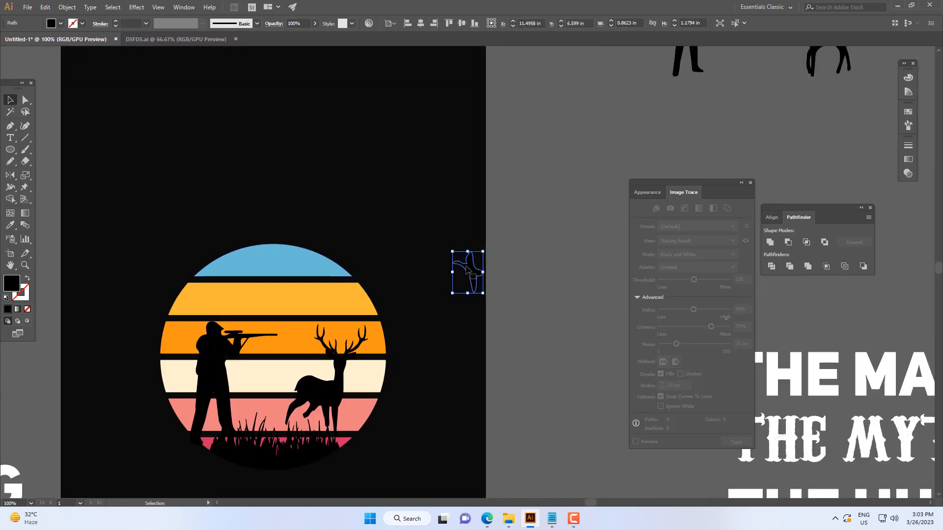
{"action": "scroll", "coordinate": [349, 294], "scroll_direction": "up", "scroll_amount": 1}
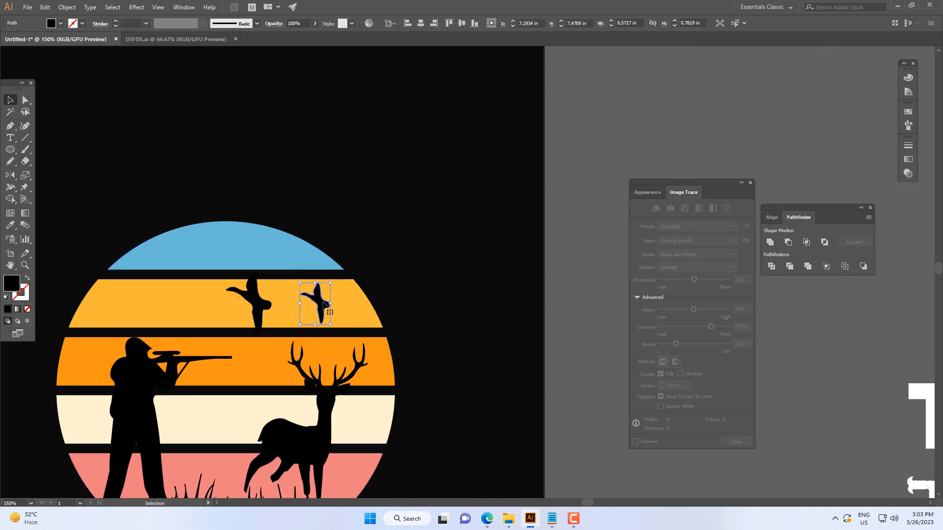
- Arrange several resized and slightly rotated duck copies across the yellow stripe of the circle
{"action": "left_click", "coordinate": [306, 332]}
{"action": "left_click_drag", "start_coordinate": [288, 336], "coordinate": [195, 319]}
{"action": "left_click", "coordinate": [321, 312]}
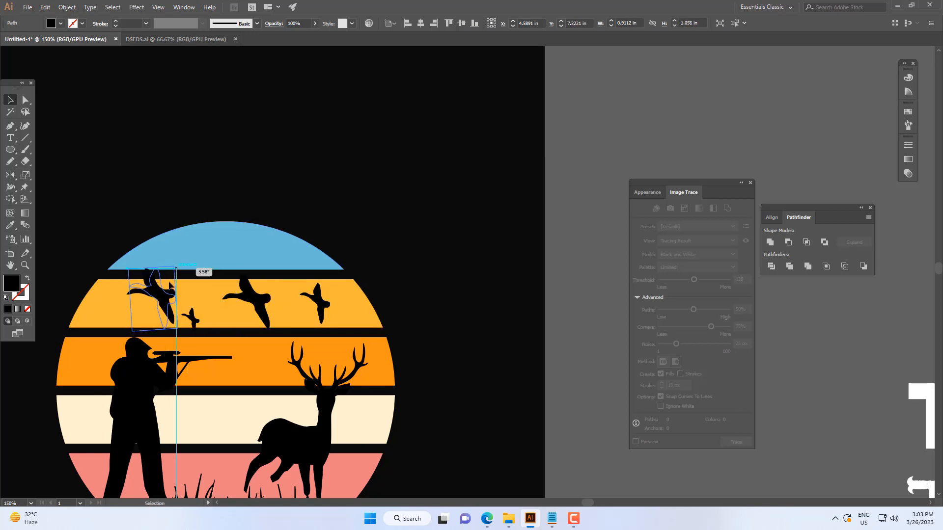
{"action": "left_click_drag", "start_coordinate": [200, 266], "coordinate": [200, 266]}
{"action": "left_click", "coordinate": [393, 208]}
- Shrink the duck nearest the hunter, place it in the blue stripe and rearrange the other ducks smaller below it
{"action": "scroll", "coordinate": [395, 209], "scroll_direction": "down", "scroll_amount": 4}
{"action": "scroll", "coordinate": [353, 223], "scroll_direction": "up", "scroll_amount": 5}
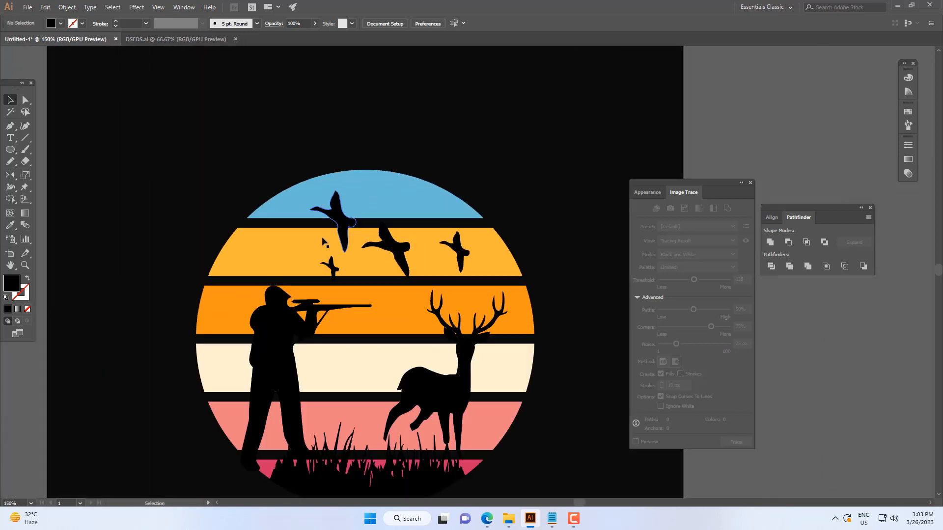
{"action": "left_click_drag", "start_coordinate": [347, 217], "coordinate": [341, 205]}
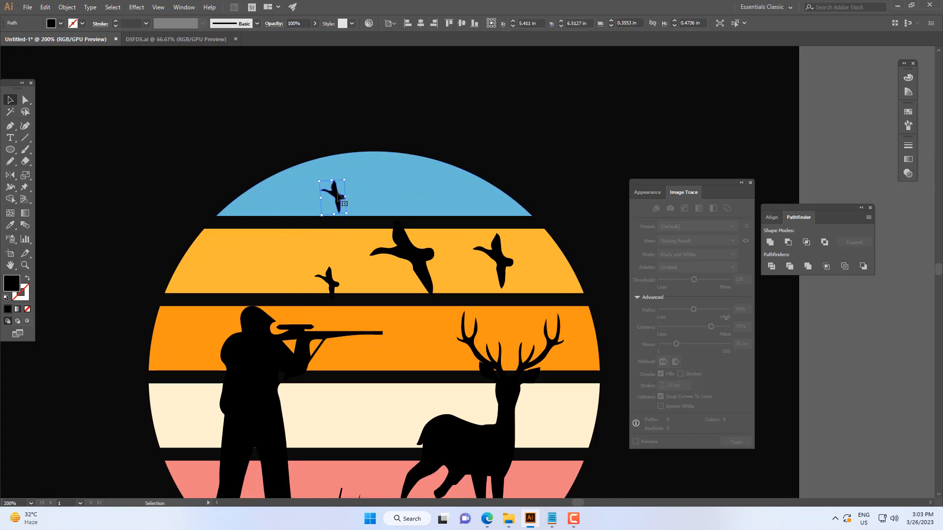
{"action": "left_click_drag", "start_coordinate": [456, 298], "coordinate": [429, 224]}
{"action": "left_click", "coordinate": [531, 182]}
{"action": "scroll", "coordinate": [438, 216], "scroll_direction": "down", "scroll_amount": 4}
{"action": "scroll", "coordinate": [452, 245], "scroll_direction": "up", "scroll_amount": 1}
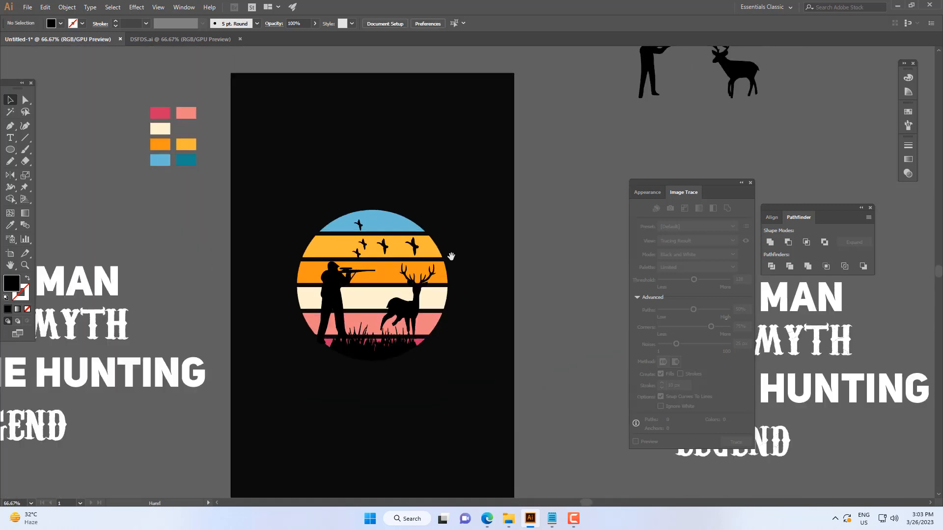
- Delete all the duck copies from the circle artwork
{"action": "left_click_drag", "start_coordinate": [450, 254], "coordinate": [430, 249]}
{"action": "scroll", "coordinate": [412, 236], "scroll_direction": "up", "scroll_amount": 2}
{"action": "left_click", "coordinate": [395, 254]}
{"action": "key", "text": "Delete"}
{"action": "left_click", "coordinate": [333, 252]}
{"action": "key", "text": "Delete"}
{"action": "left_click", "coordinate": [285, 251]}
{"action": "key", "text": "Delete"}
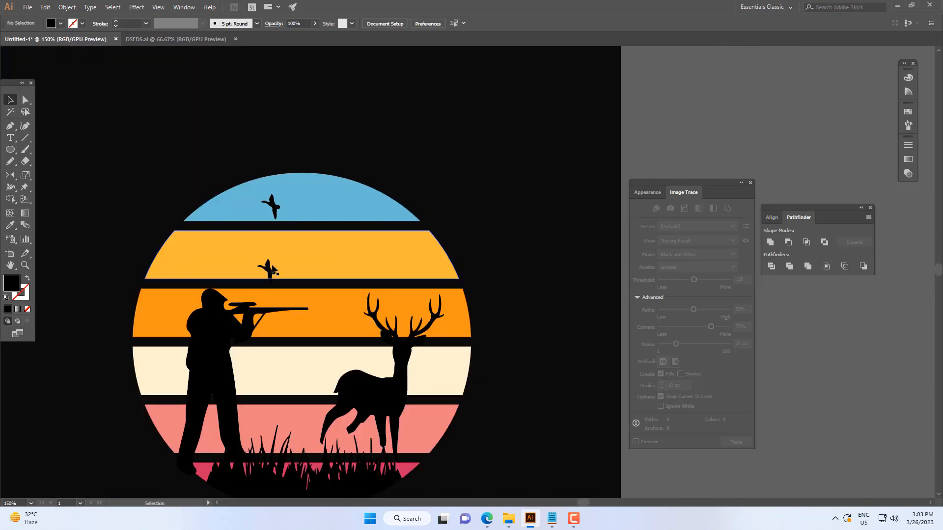
{"action": "scroll", "coordinate": [377, 284], "scroll_direction": "down", "scroll_amount": 4}
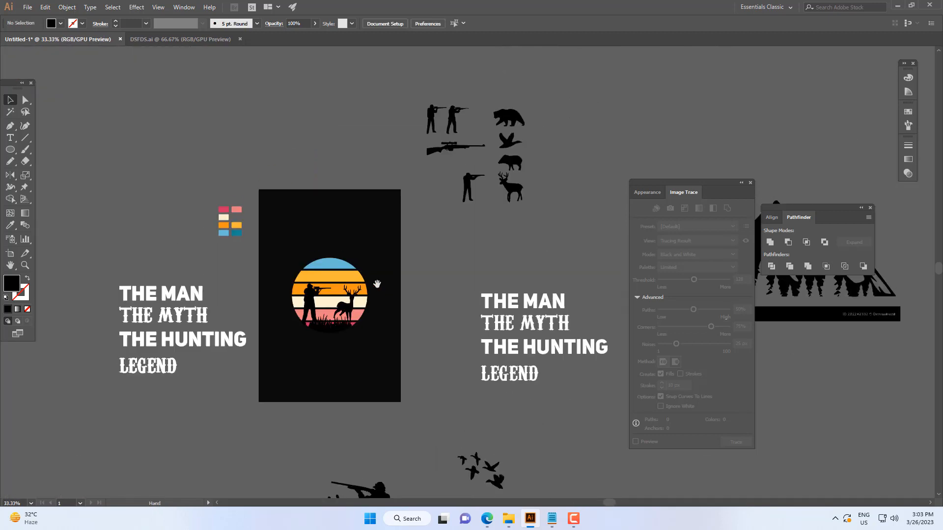
- Enlarge and reposition the grass silhouette so that it covers the lowest stripe and spans the circle's full width
{"action": "scroll", "coordinate": [397, 293], "scroll_direction": "up", "scroll_amount": 4}
{"action": "scroll", "coordinate": [393, 300], "scroll_direction": "down", "scroll_amount": 3}
{"action": "left_click", "coordinate": [340, 338]}
{"action": "scroll", "coordinate": [325, 332], "scroll_direction": "up", "scroll_amount": 2}
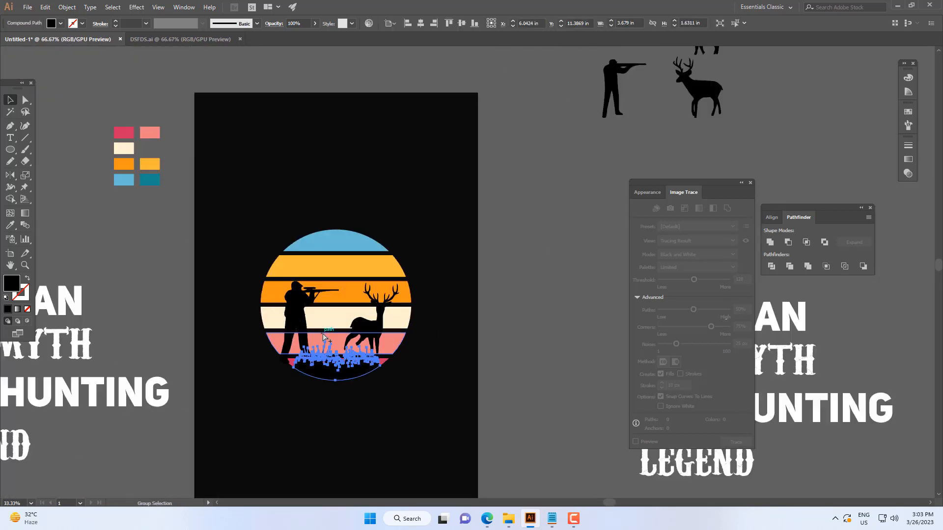
{"action": "left_click_drag", "start_coordinate": [289, 338], "coordinate": [276, 332]}
{"action": "scroll", "coordinate": [347, 375], "scroll_direction": "up", "scroll_amount": 2}
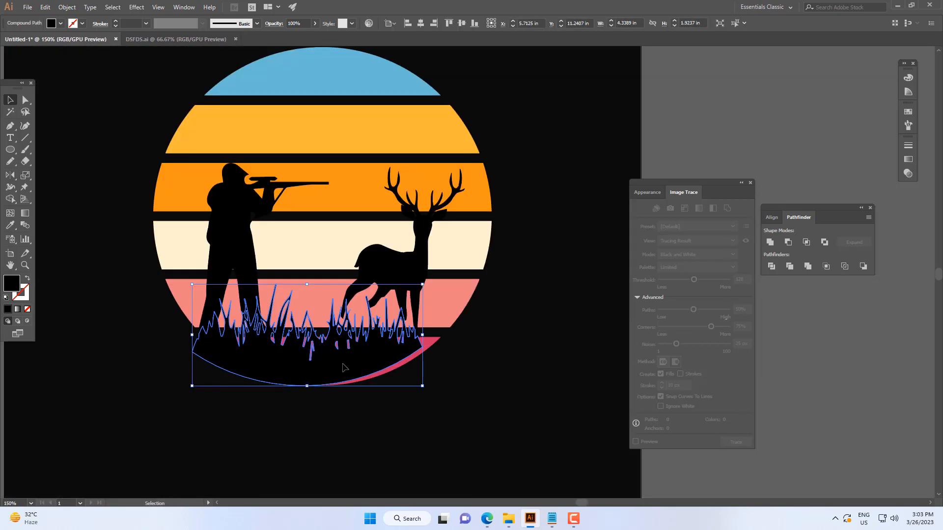
{"action": "left_click_drag", "start_coordinate": [345, 369], "coordinate": [342, 342]}
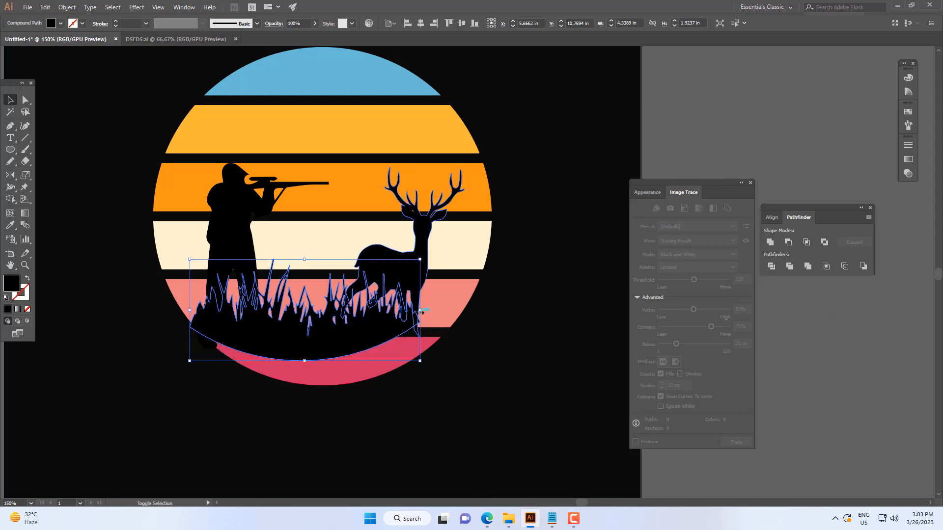
{"action": "left_click_drag", "start_coordinate": [421, 312], "coordinate": [456, 316]}
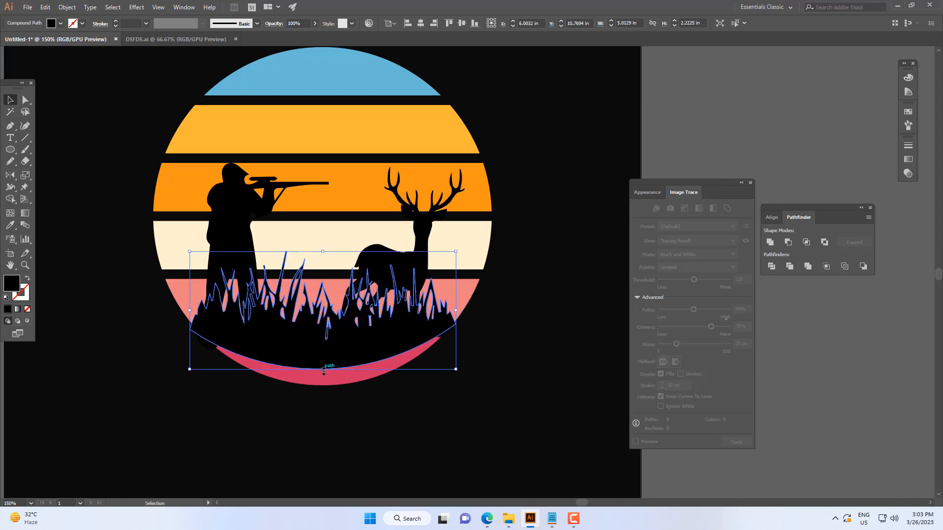
{"action": "left_click_drag", "start_coordinate": [324, 371], "coordinate": [317, 402]}
{"action": "left_click", "coordinate": [426, 408]}
- Delete the forked opening inside the lower grass that lets the dark pink stripe show through
{"action": "scroll", "coordinate": [400, 414], "scroll_direction": "down", "scroll_amount": 4}
{"action": "scroll", "coordinate": [409, 414], "scroll_direction": "up", "scroll_amount": 3}
{"action": "left_click", "coordinate": [427, 402]}
{"action": "scroll", "coordinate": [427, 402], "scroll_direction": "up", "scroll_amount": 2}
{"action": "scroll", "coordinate": [426, 404], "scroll_direction": "down", "scroll_amount": 4}
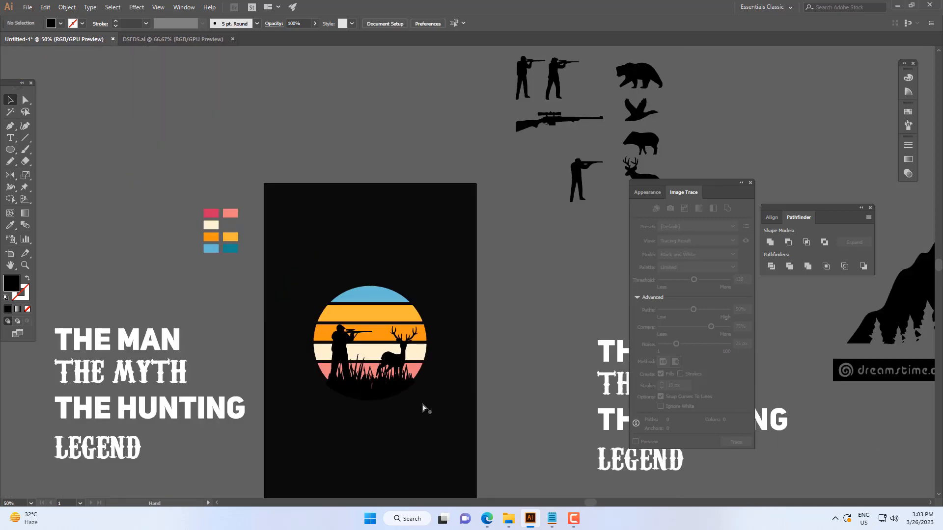
{"action": "scroll", "coordinate": [421, 407], "scroll_direction": "up", "scroll_amount": 2}
{"action": "left_click_drag", "start_coordinate": [421, 407], "coordinate": [256, 361]}
{"action": "scroll", "coordinate": [338, 396], "scroll_direction": "up", "scroll_amount": 3}
{"action": "left_click", "coordinate": [420, 415]}
{"action": "scroll", "coordinate": [283, 304], "scroll_direction": "up", "scroll_amount": 3}
{"action": "key", "text": "a"}
{"action": "left_click", "coordinate": [321, 294]}
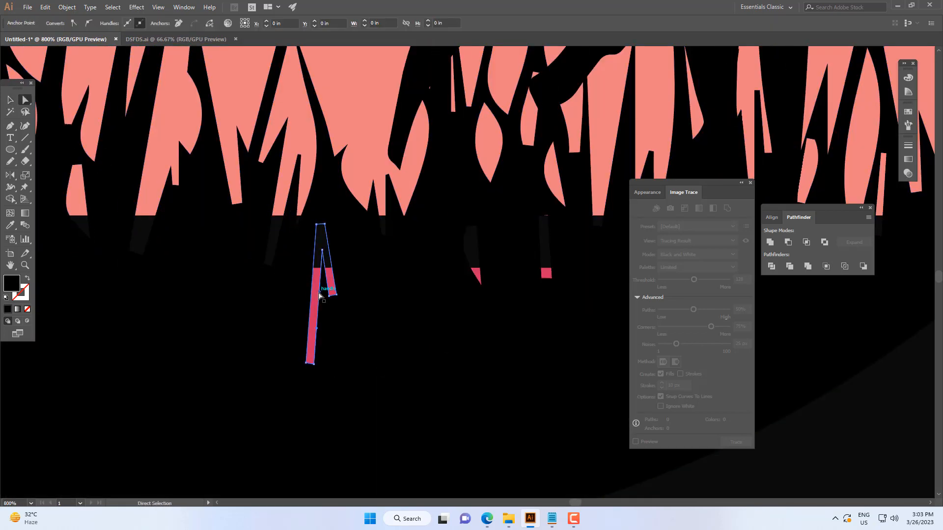
{"action": "scroll", "coordinate": [321, 293], "scroll_direction": "down", "scroll_amount": 4}
{"action": "key", "text": "Delete"}
{"action": "left_click", "coordinate": [444, 392]}
- Select the whole circle artwork and remove the grass outside the circle's edge with the Shape Builder
{"action": "key", "text": "v"}
{"action": "left_click_drag", "start_coordinate": [494, 406], "coordinate": [156, 267]}
{"action": "scroll", "coordinate": [223, 325], "scroll_direction": "up", "scroll_amount": 1}
{"action": "left_click_drag", "start_coordinate": [223, 325], "coordinate": [270, 327]}
{"action": "key", "text": "shift+m"}
{"action": "left_click", "coordinate": [249, 333], "text": "alt"}
{"action": "scroll", "coordinate": [252, 331], "scroll_direction": "down", "scroll_amount": 1}
{"action": "scroll", "coordinate": [462, 321], "scroll_direction": "up", "scroll_amount": 2}
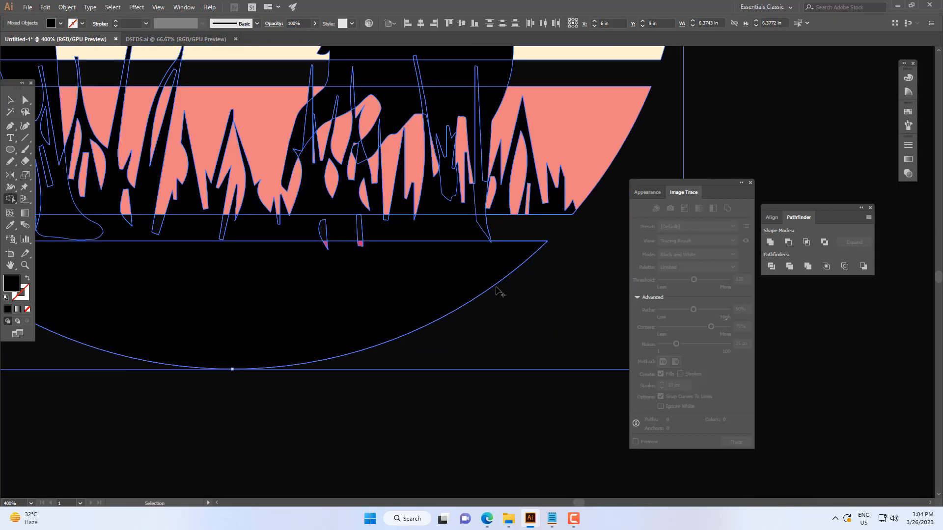
{"action": "scroll", "coordinate": [510, 309], "scroll_direction": "down", "scroll_amount": 5}
{"action": "left_click_drag", "start_coordinate": [509, 310], "coordinate": [371, 362]}
{"action": "key", "text": "v"}
{"action": "left_click", "coordinate": [467, 335]}
- Bring the ribbon banner from DSFDS.ai into the design, arched upward and centered above the striped circle
{"action": "scroll", "coordinate": [463, 338], "scroll_direction": "down", "scroll_amount": 3}
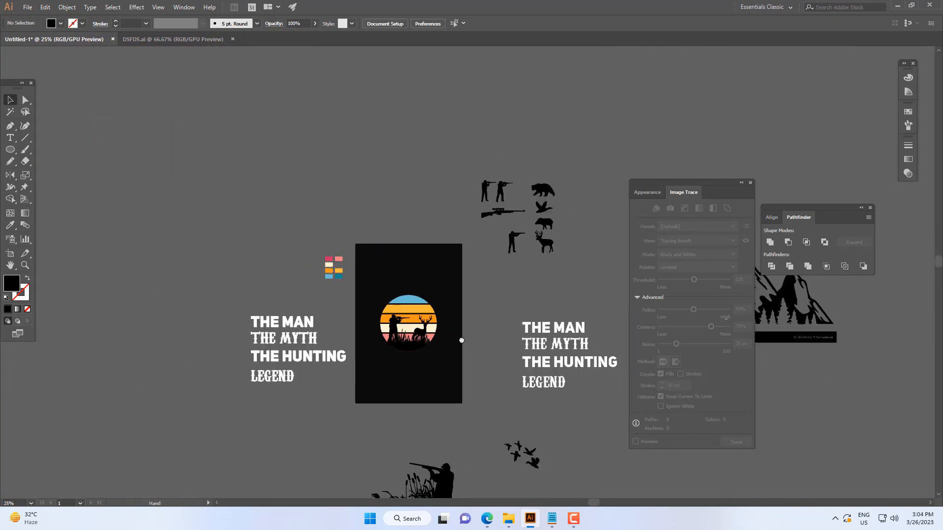
{"action": "scroll", "coordinate": [461, 344], "scroll_direction": "up", "scroll_amount": 3}
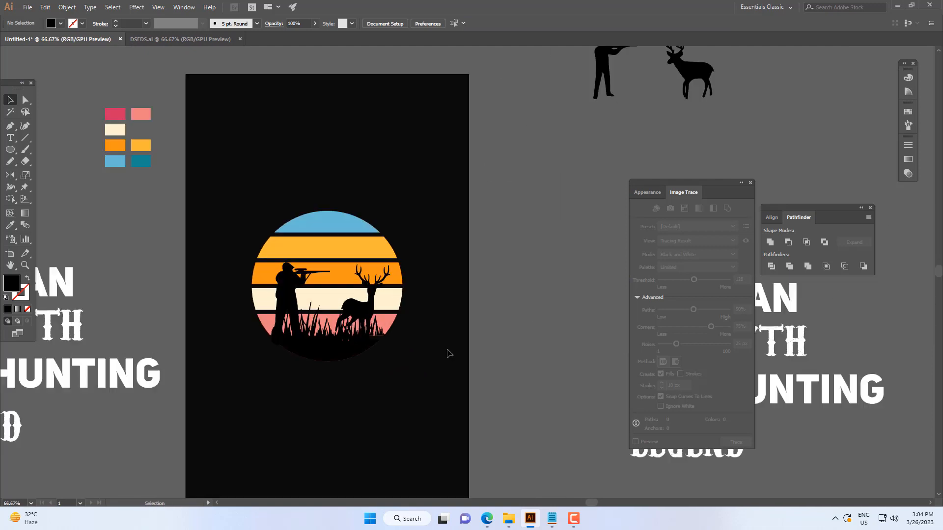
{"action": "left_click", "coordinate": [164, 41]}
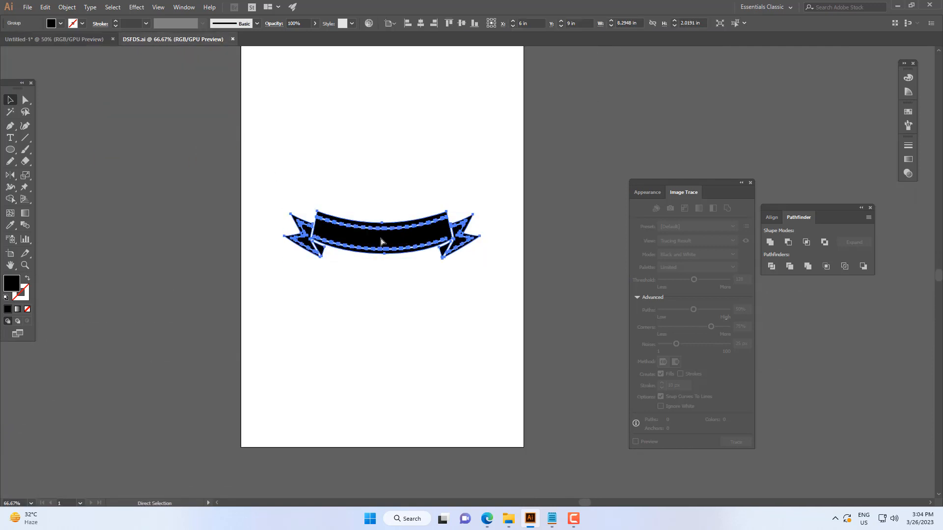
{"action": "left_click_drag", "start_coordinate": [83, 46], "coordinate": [366, 242]}
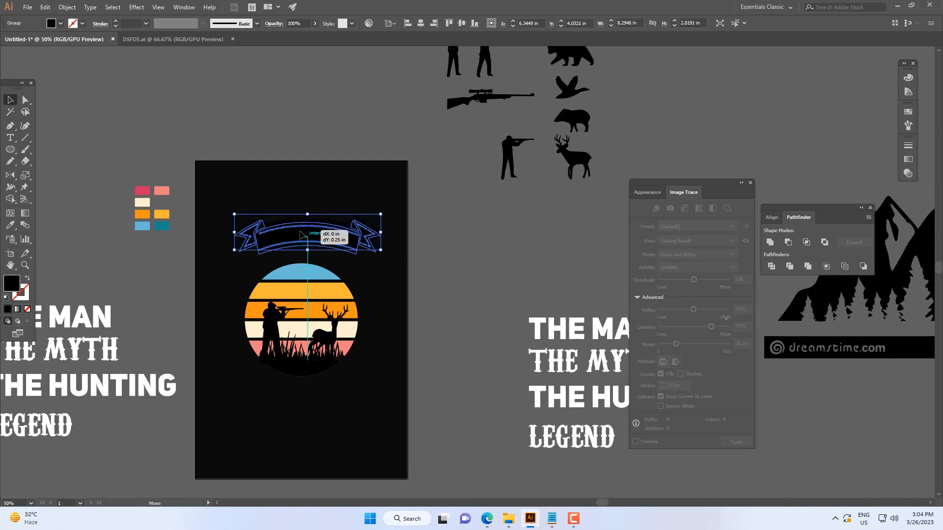
{"action": "left_click_drag", "start_coordinate": [301, 235], "coordinate": [302, 235]}
- Fill the banner with white and scale it down to about 6.58 in wide
{"action": "scroll", "coordinate": [175, 249], "scroll_direction": "up", "scroll_amount": 1}
{"action": "key", "text": "i"}
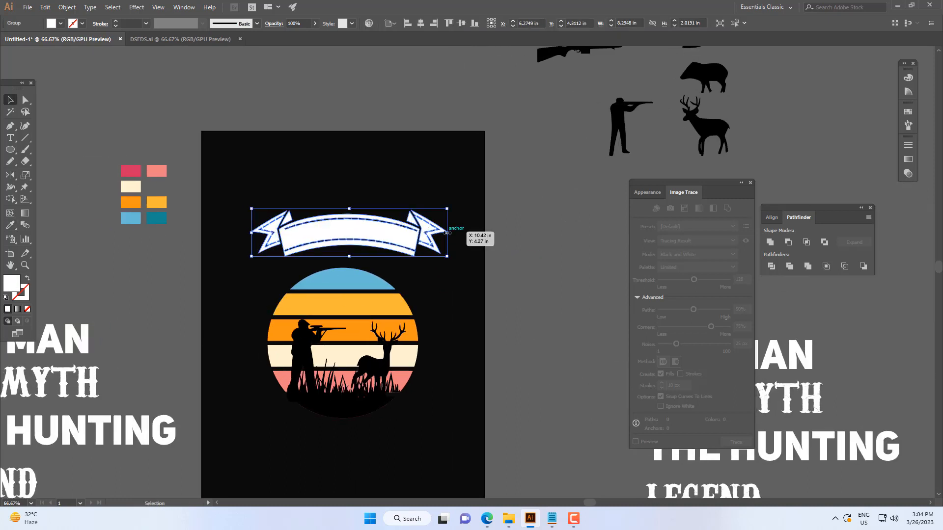
{"action": "left_click_drag", "start_coordinate": [398, 274], "coordinate": [363, 238]}
{"action": "left_click", "coordinate": [365, 271]}
- Align the circle artwork and the banner on their horizontal centers
{"action": "left_click", "coordinate": [347, 320], "text": "shift"}
{"action": "left_click", "coordinate": [304, 190], "text": "shift"}
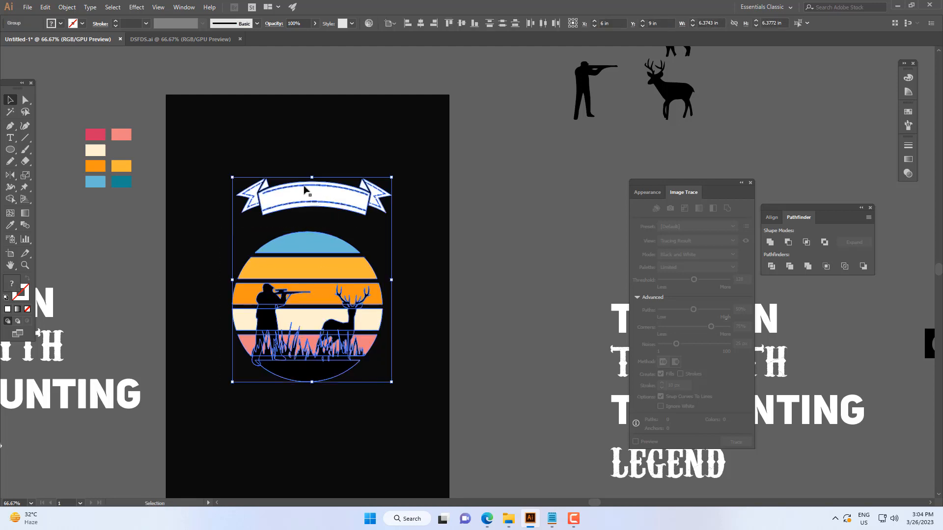
{"action": "left_click", "coordinate": [420, 24]}
{"action": "left_click", "coordinate": [497, 202]}
- Scale the circle artwork down to about 4.77 in wide and move the banner down to overlap its top
{"action": "scroll", "coordinate": [343, 282], "scroll_direction": "up", "scroll_amount": 1}
{"action": "left_click_drag", "start_coordinate": [348, 325], "coordinate": [348, 296]}
{"action": "left_click_drag", "start_coordinate": [299, 403], "coordinate": [299, 347]}
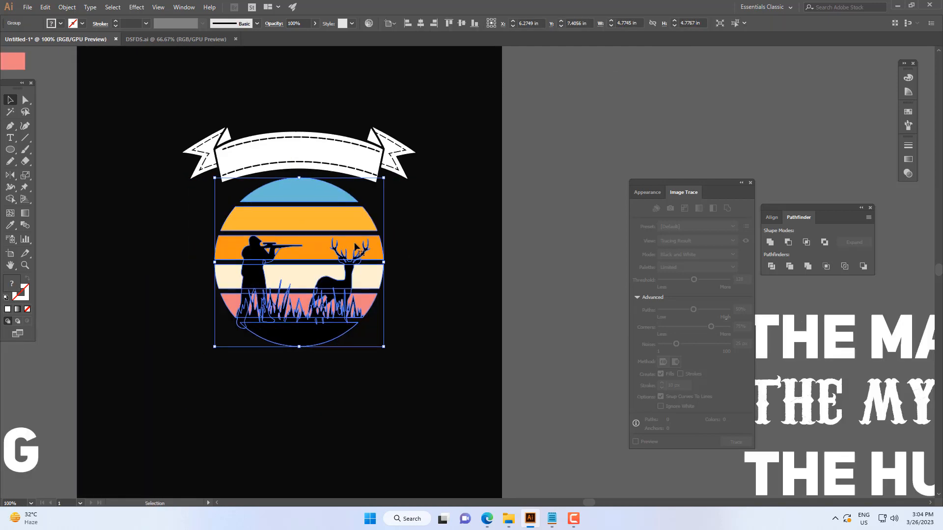
{"action": "left_click_drag", "start_coordinate": [322, 153], "coordinate": [339, 176]}
{"action": "scroll", "coordinate": [339, 177], "scroll_direction": "down", "scroll_amount": 1}
- Apply a horizontal Arc warp with a 39% bend to the banner
{"action": "left_click", "coordinate": [139, 8]}
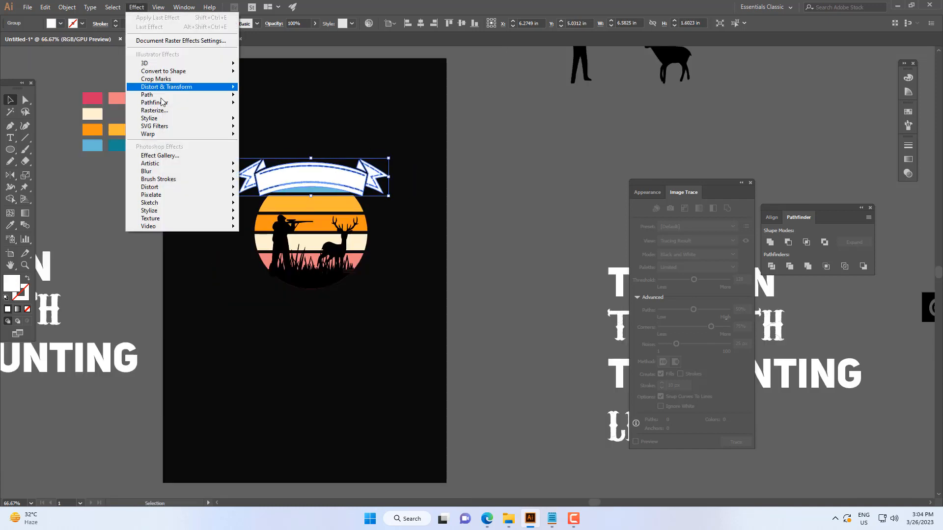
{"action": "mouse_move", "coordinate": [196, 130]}
{"action": "left_click", "coordinate": [260, 135]}
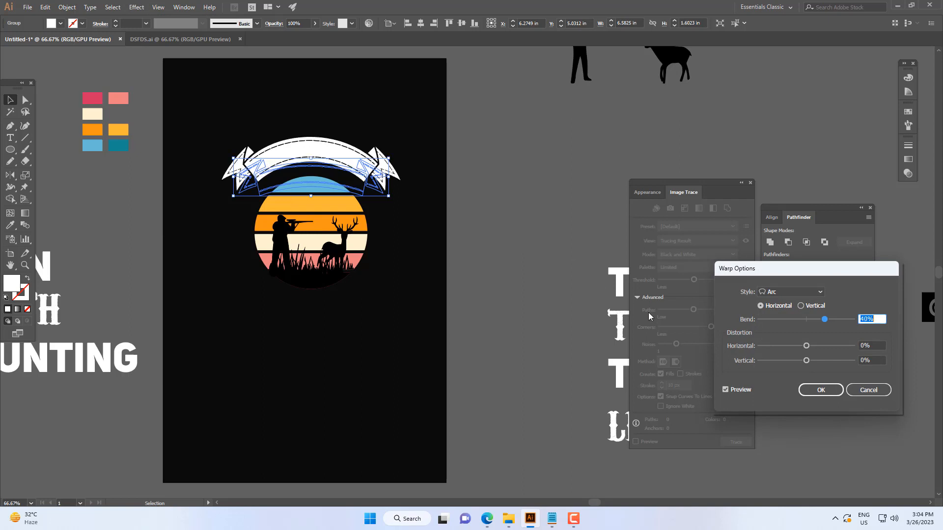
{"action": "left_click", "coordinate": [818, 389]}
- Nudge the warped banner straight down until its lower edge overlaps the blue top stripe of the circle
{"action": "key", "text": "Down"}
{"action": "key", "text": "Down"}
{"action": "key", "text": "Down"}
{"action": "key", "text": "Down"}
{"action": "key", "text": "Down"}
{"action": "key", "text": "Down"}
{"action": "key", "text": "Down"}
{"action": "key", "text": "Down"}
{"action": "key", "text": "Down"}
{"action": "key", "text": "Down"}
{"action": "key", "text": "Down"}
{"action": "key", "text": "Down"}
{"action": "key", "text": "Down"}
{"action": "key", "text": "Down"}
{"action": "key", "text": "Down"}
{"action": "key", "text": "Down"}
{"action": "key", "text": "Down"}
{"action": "key", "text": "Down"}
{"action": "key", "text": "Down"}
{"action": "key", "text": "Down"}
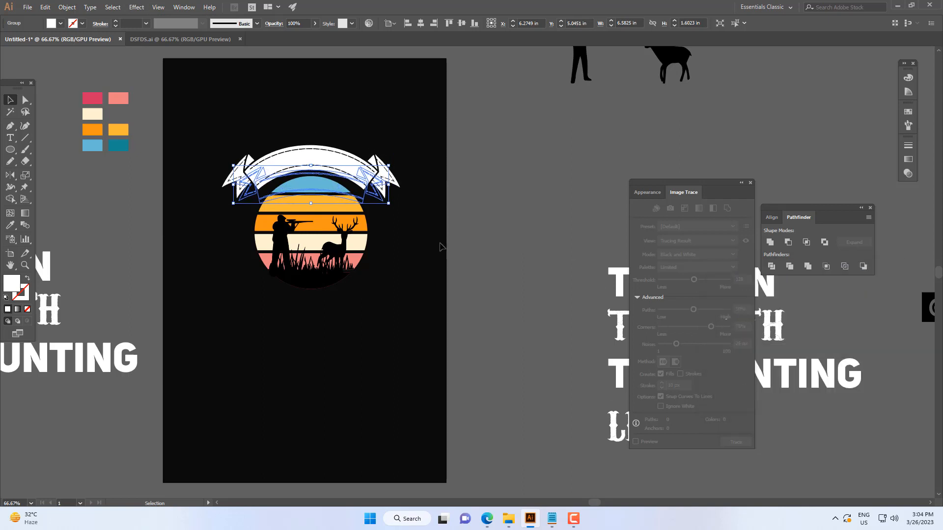
{"action": "key", "text": "Down"}
{"action": "key", "text": "Down"}
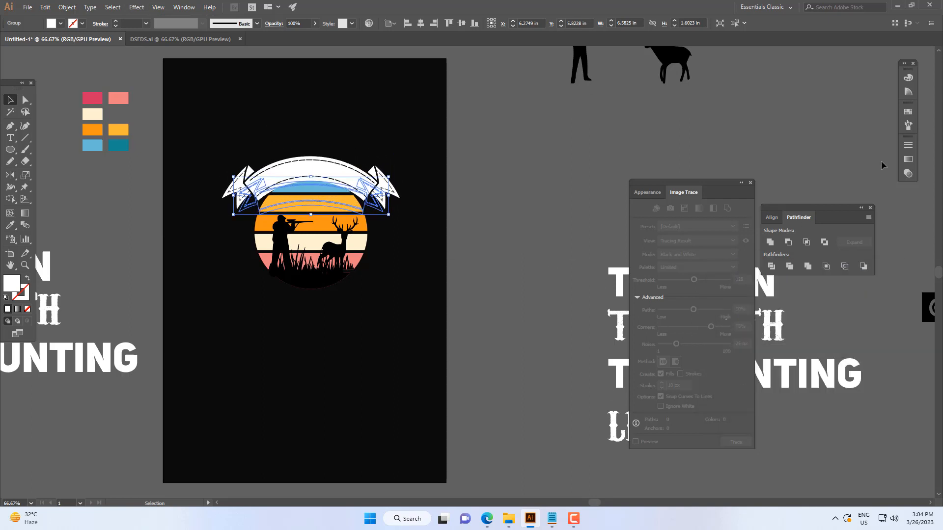
- Close the floating Align/Pathfinder and Appearance/Image Trace palettes and show the Transparency settings
{"action": "left_click", "coordinate": [772, 217]}
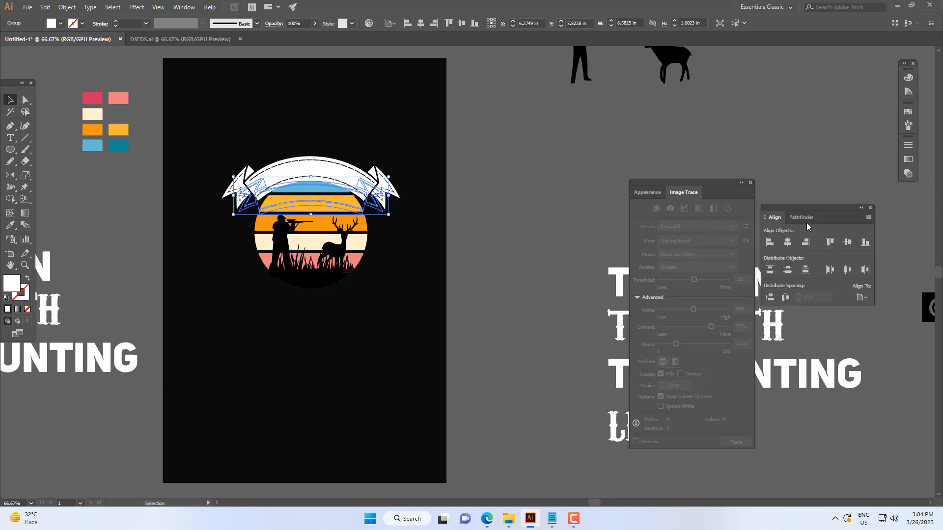
{"action": "left_click", "coordinate": [870, 207]}
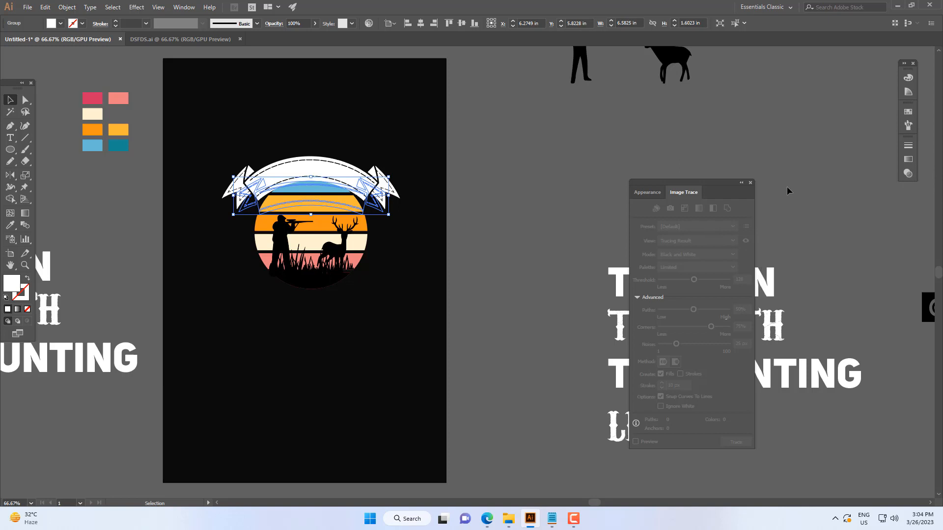
{"action": "left_click", "coordinate": [750, 182]}
{"action": "left_click", "coordinate": [883, 177]}
{"action": "left_click", "coordinate": [910, 174]}
{"action": "left_click", "coordinate": [910, 174]}
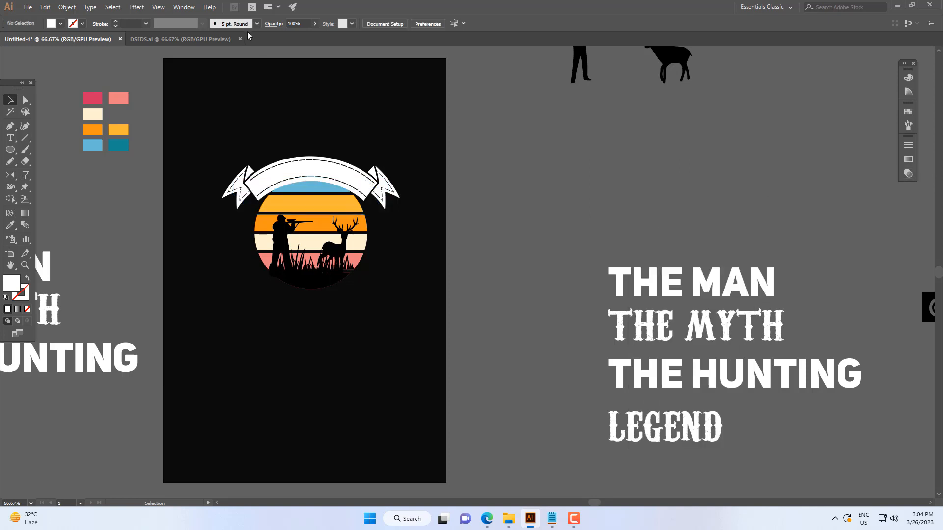
{"action": "left_click", "coordinate": [907, 175]}
- Show the Appearance settings and raise the ribbon banner's horizontal Arc warp bend to 67%
{"action": "left_click", "coordinate": [184, 7]}
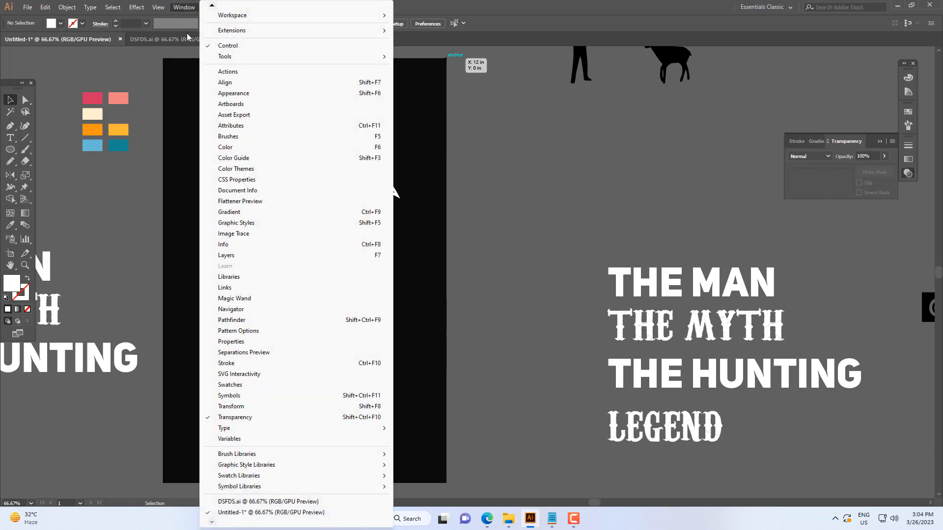
{"action": "left_click", "coordinate": [261, 93]}
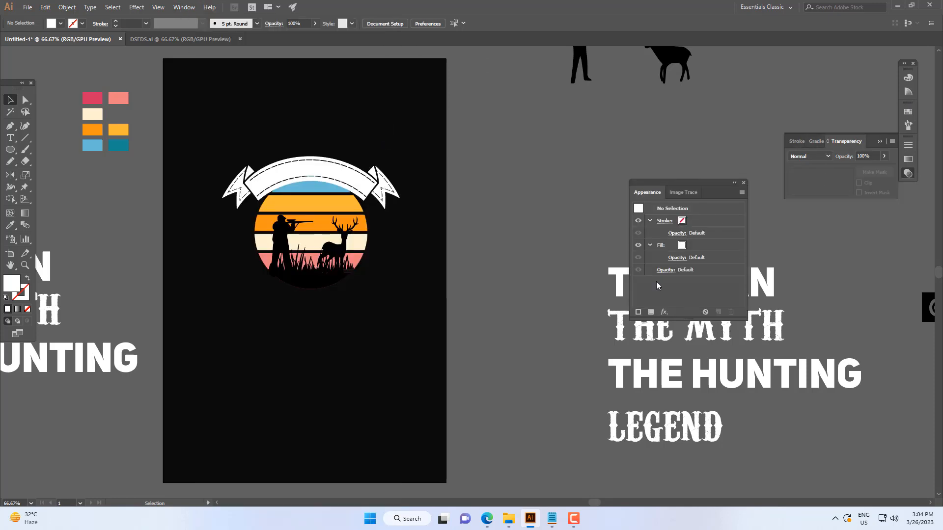
{"action": "left_click", "coordinate": [360, 180]}
{"action": "left_click", "coordinate": [668, 220]}
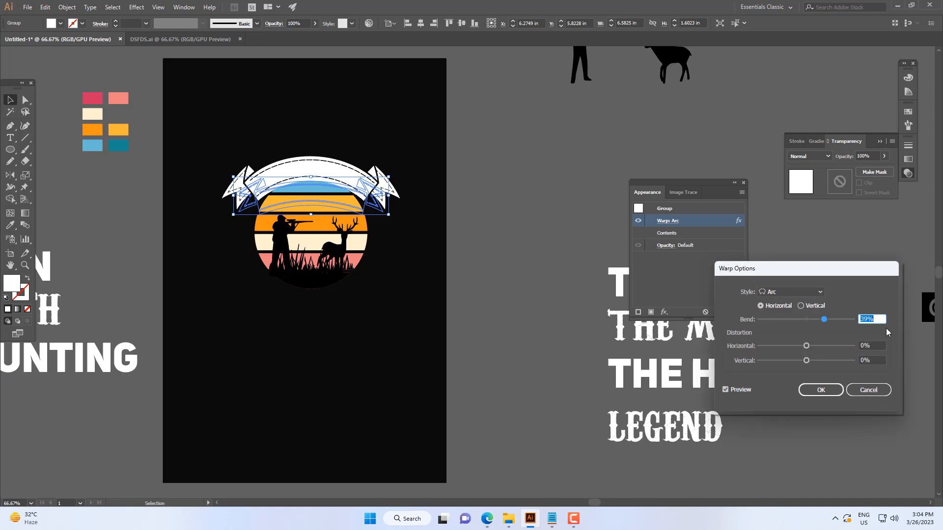
{"action": "key", "text": "Up"}
{"action": "key", "text": "Up"}
{"action": "key", "text": "Up"}
{"action": "key", "text": "Up"}
{"action": "key", "text": "Up"}
{"action": "key", "text": "Up"}
{"action": "key", "text": "Up"}
{"action": "key", "text": "Up"}
{"action": "key", "text": "Up"}
{"action": "key", "text": "Up"}
{"action": "key", "text": "Up"}
{"action": "key", "text": "Up"}
{"action": "key", "text": "Up"}
{"action": "key", "text": "Up"}
{"action": "key", "text": "Up"}
{"action": "key", "text": "Up"}
{"action": "key", "text": "Up"}
{"action": "key", "text": "Up"}
{"action": "key", "text": "Up"}
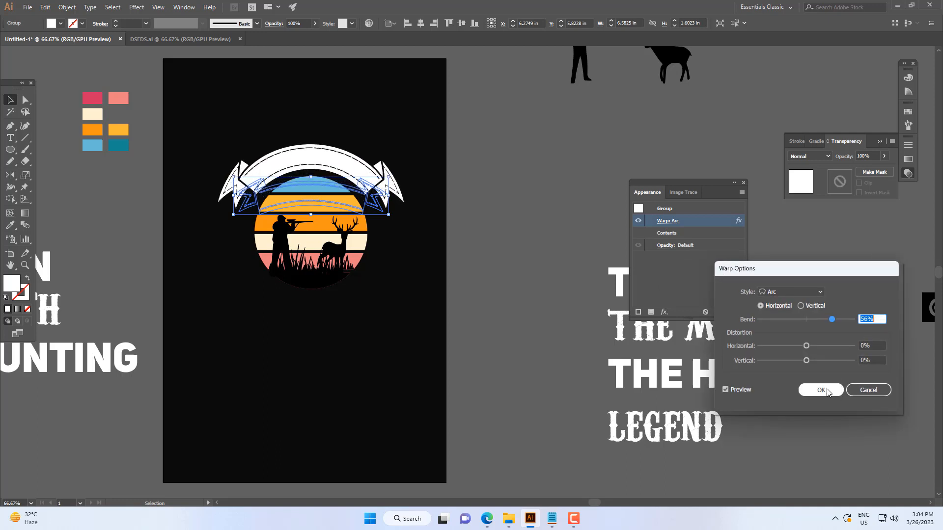
{"action": "left_click", "coordinate": [821, 389]}
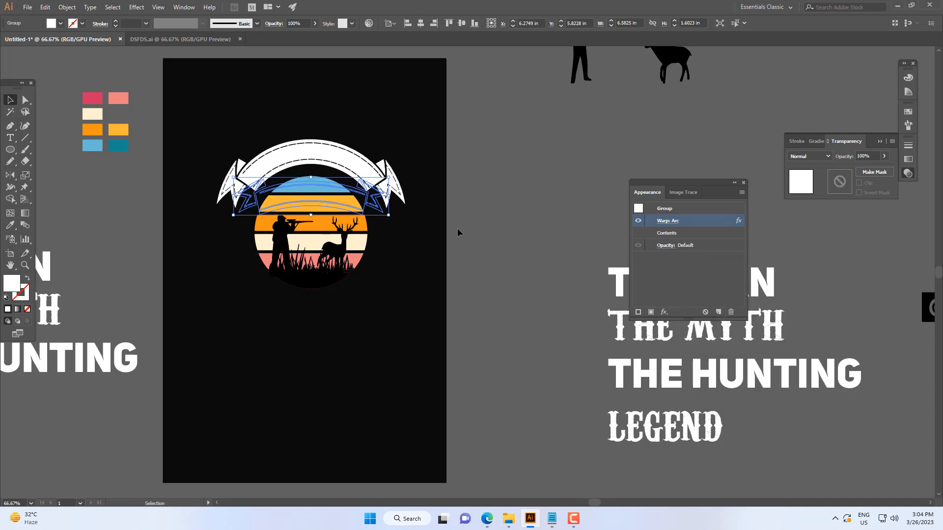
{"action": "left_click", "coordinate": [668, 220]}
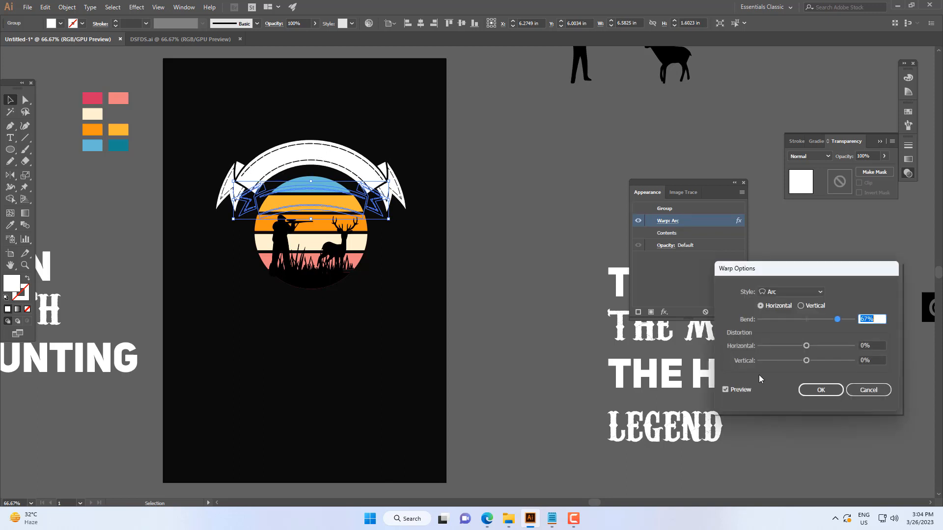
{"action": "key", "text": "Return"}
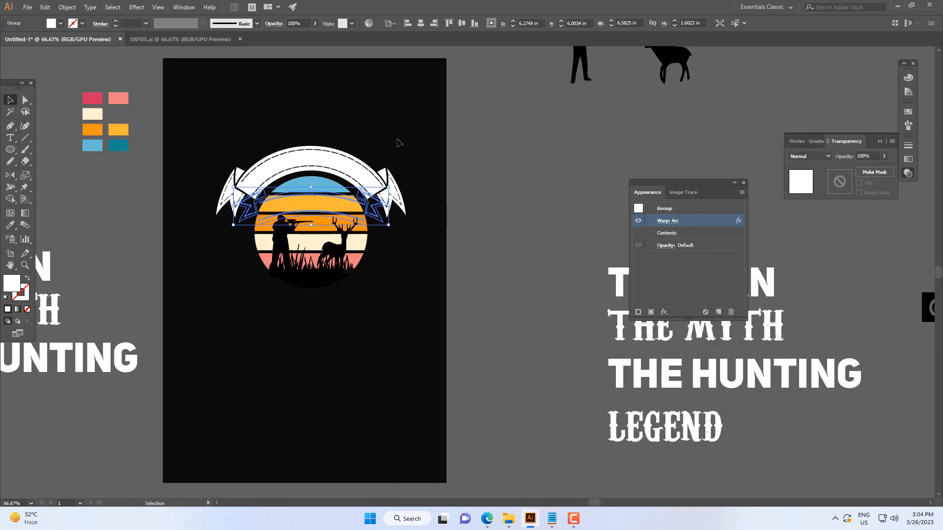
- Enlarge the circle artwork downward to about 5.37 in wide, keeping its upper edge beneath the banner
{"action": "left_click", "coordinate": [400, 142]}
{"action": "scroll", "coordinate": [412, 155], "scroll_direction": "down", "scroll_amount": 1}
{"action": "scroll", "coordinate": [420, 161], "scroll_direction": "down", "scroll_amount": 2}
{"action": "scroll", "coordinate": [382, 197], "scroll_direction": "up", "scroll_amount": 1}
{"action": "left_click", "coordinate": [362, 212]}
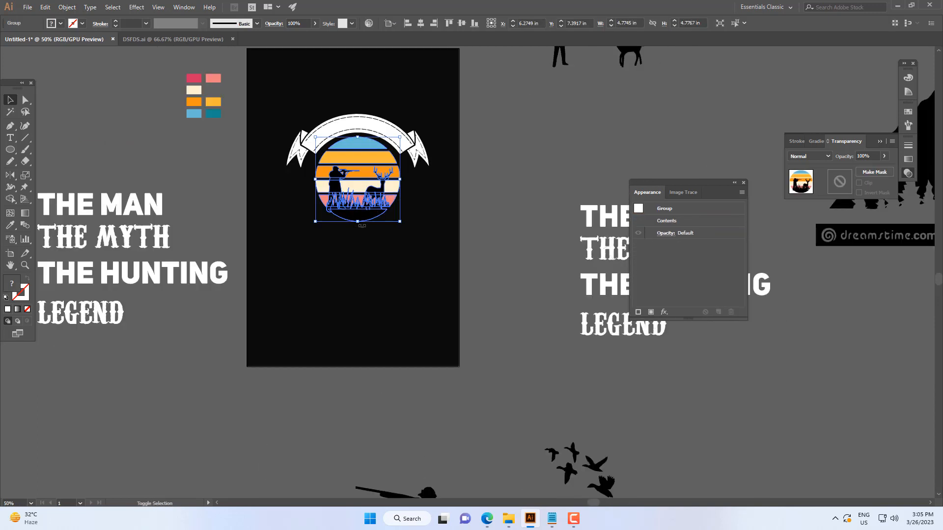
{"action": "left_click_drag", "start_coordinate": [358, 221], "coordinate": [364, 234]}
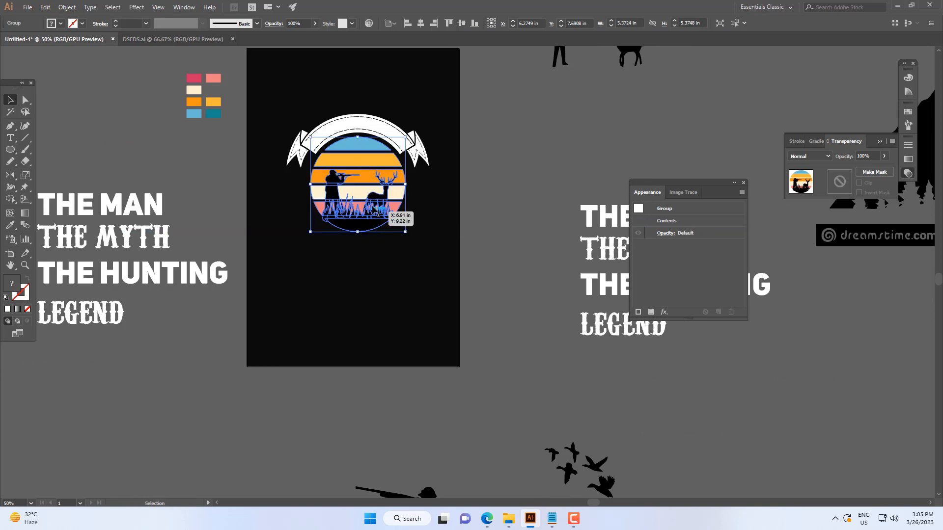
{"action": "left_click", "coordinate": [437, 198]}
{"action": "scroll", "coordinate": [377, 246], "scroll_direction": "down", "scroll_amount": 4}
{"action": "scroll", "coordinate": [388, 229], "scroll_direction": "up", "scroll_amount": 3}
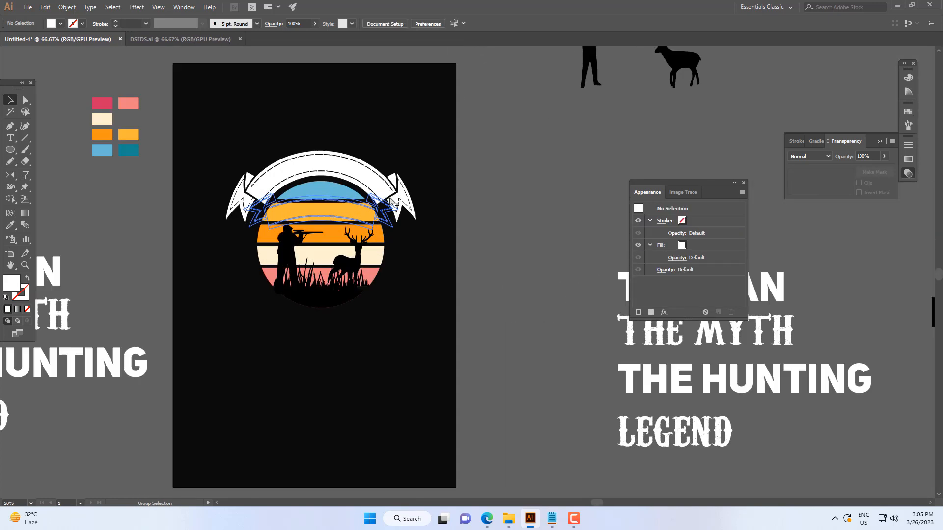
- Expand the appearance of the warped banner together with the circle artwork
{"action": "left_click", "coordinate": [388, 182]}
{"action": "left_click", "coordinate": [68, 7]}
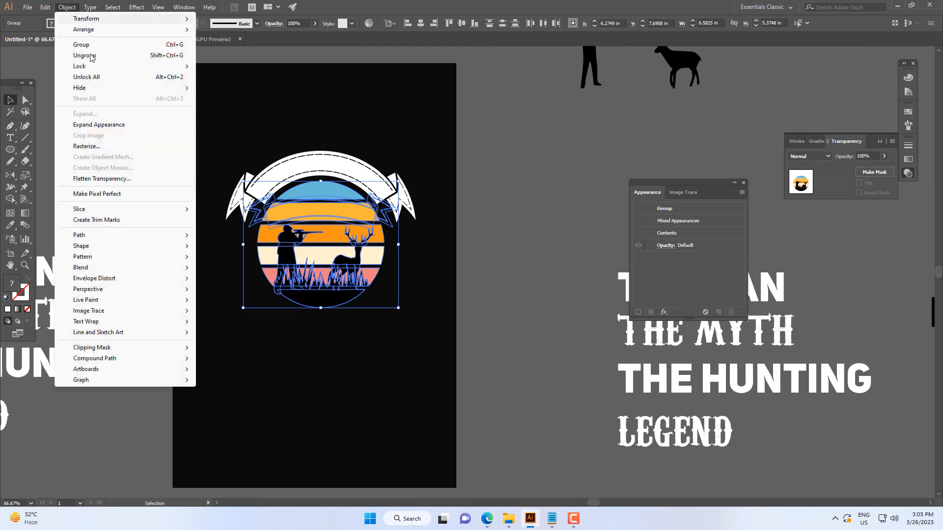
{"action": "left_click", "coordinate": [101, 124]}
{"action": "left_click", "coordinate": [348, 123]}
{"action": "scroll", "coordinate": [394, 149], "scroll_direction": "down", "scroll_amount": 3}
{"action": "scroll", "coordinate": [396, 151], "scroll_direction": "up", "scroll_amount": 1}
- Try to place a copy of the expanded banner below the circle
{"action": "left_click", "coordinate": [386, 188]}
{"action": "left_click_drag", "start_coordinate": [399, 178], "coordinate": [387, 252]}
{"action": "left_click", "coordinate": [387, 165]}
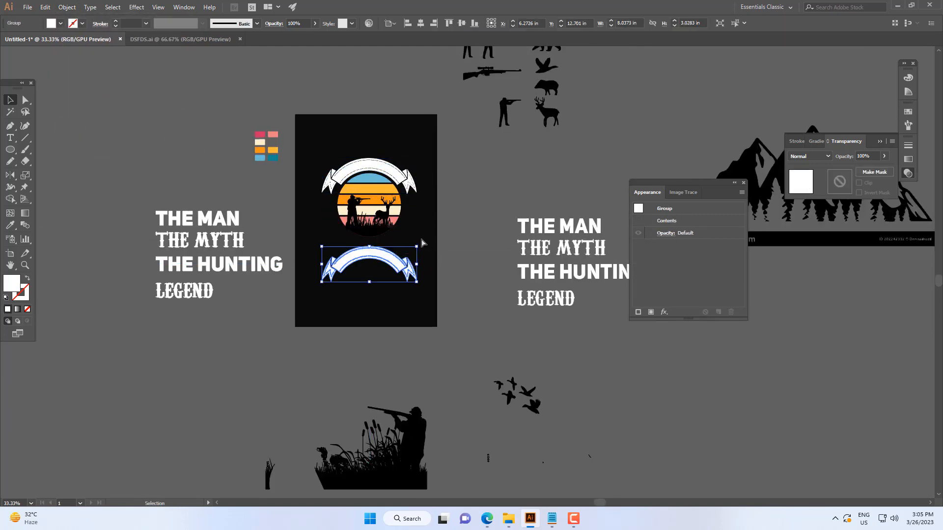
{"action": "key", "text": "ctrl+z"}
- Create a copy of the banner reflected across the horizontal axis and place it around the circle's lower edge
{"action": "scroll", "coordinate": [397, 172], "scroll_direction": "up", "scroll_amount": 1}
{"action": "right_click", "coordinate": [396, 174]}
{"action": "mouse_move", "coordinate": [432, 269]}
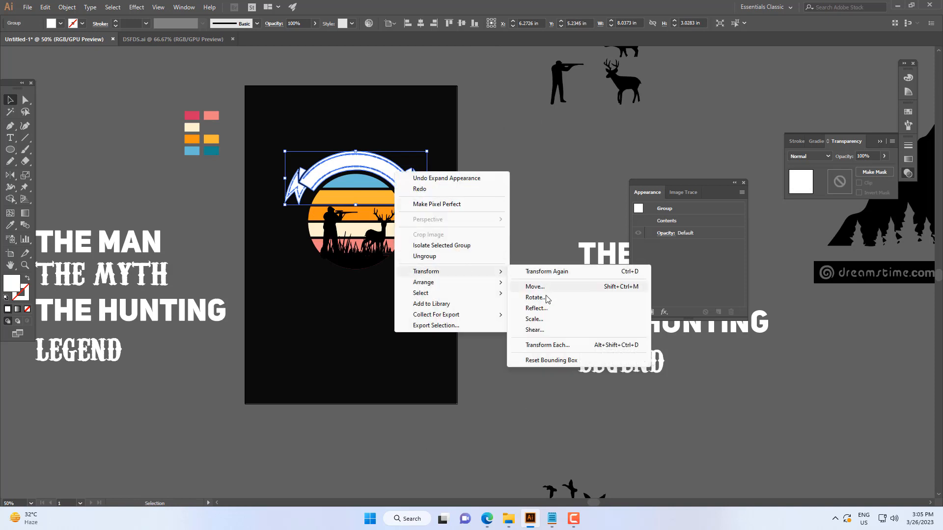
{"action": "left_click", "coordinate": [545, 298]}
{"action": "left_click_drag", "start_coordinate": [455, 169], "coordinate": [629, 156]}
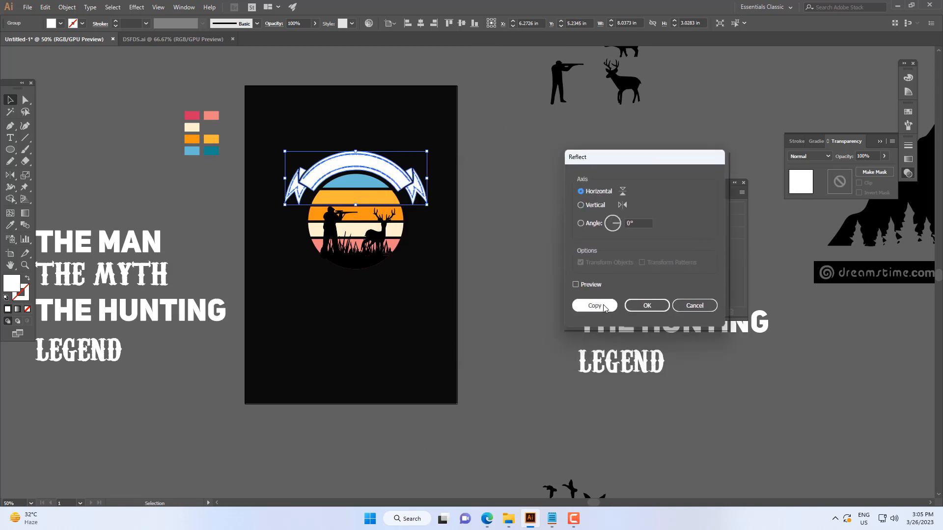
{"action": "left_click", "coordinate": [594, 305]}
{"action": "left_click_drag", "start_coordinate": [415, 196], "coordinate": [452, 280]}
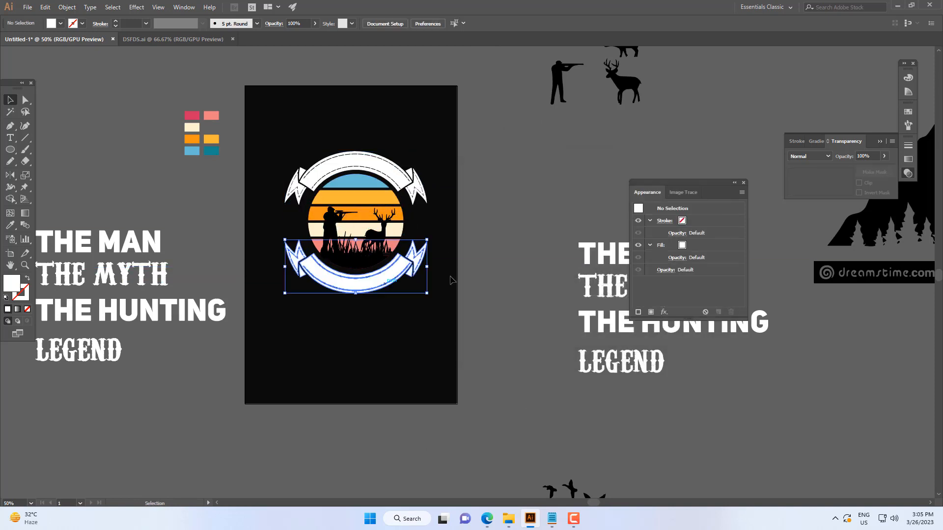
{"action": "scroll", "coordinate": [433, 268], "scroll_direction": "up", "scroll_amount": 1}
{"action": "scroll", "coordinate": [397, 298], "scroll_direction": "down", "scroll_amount": 1}
{"action": "left_click", "coordinate": [370, 291]}
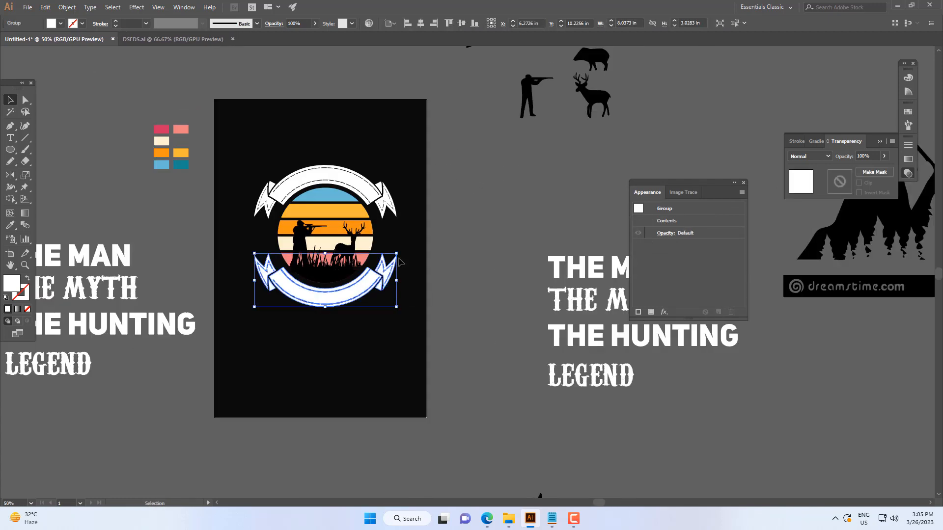
{"action": "left_click_drag", "start_coordinate": [286, 272], "coordinate": [350, 288]}
{"action": "scroll", "coordinate": [456, 297], "scroll_direction": "up", "scroll_amount": 1}
{"action": "left_click_drag", "start_coordinate": [470, 287], "coordinate": [401, 323]}
{"action": "left_click", "coordinate": [419, 305]}
- Place THE MAN over the upper banner at about 5.07 in wide, centred horizontally on the banner
{"action": "scroll", "coordinate": [417, 306], "scroll_direction": "down", "scroll_amount": 3}
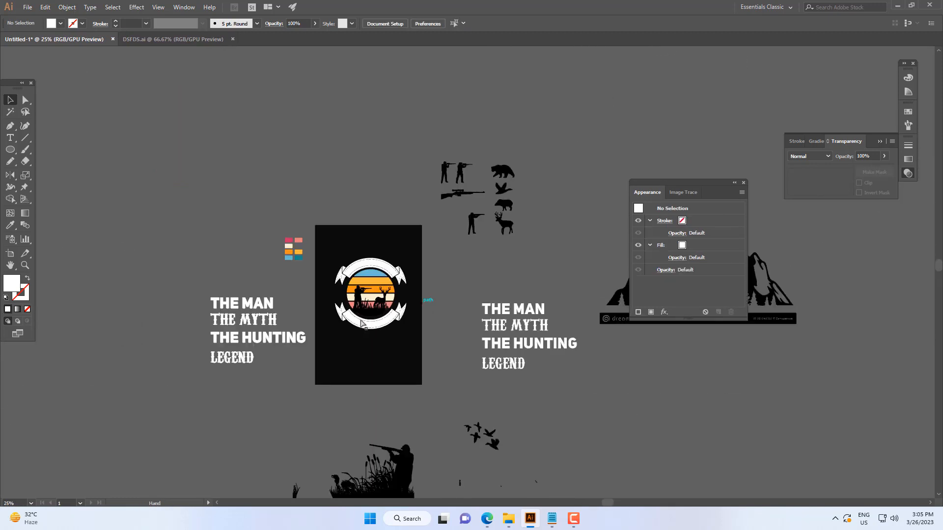
{"action": "scroll", "coordinate": [280, 318], "scroll_direction": "up", "scroll_amount": 2}
{"action": "left_click_drag", "start_coordinate": [248, 293], "coordinate": [533, 174]}
{"action": "scroll", "coordinate": [533, 173], "scroll_direction": "up", "scroll_amount": 1}
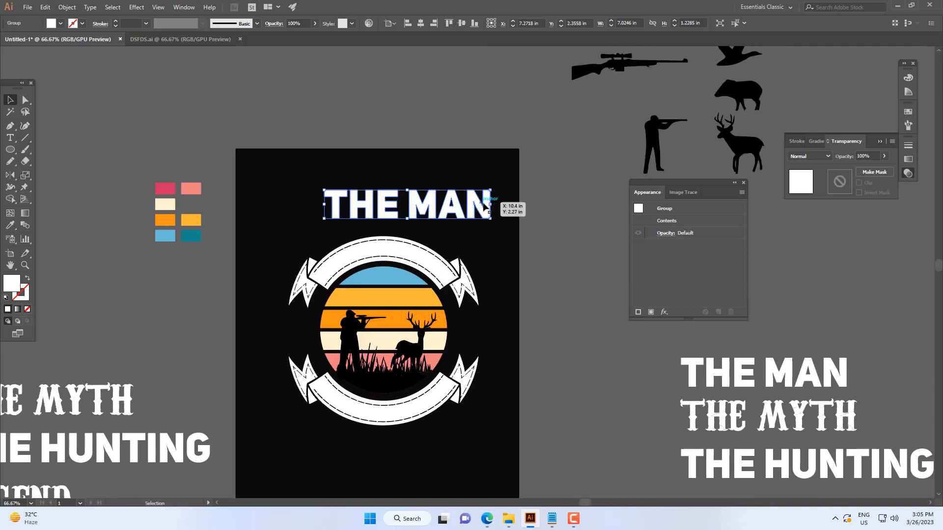
{"action": "left_click_drag", "start_coordinate": [491, 205], "coordinate": [437, 217]}
{"action": "left_click", "coordinate": [382, 251], "text": "shift"}
{"action": "left_click", "coordinate": [453, 249]}
{"action": "scroll", "coordinate": [418, 245], "scroll_direction": "up", "scroll_amount": 2}
- Apply a horizontal Arc warp with a 42% bend to THE MAN, following the upper banner's curve
{"action": "left_click", "coordinate": [136, 7]}
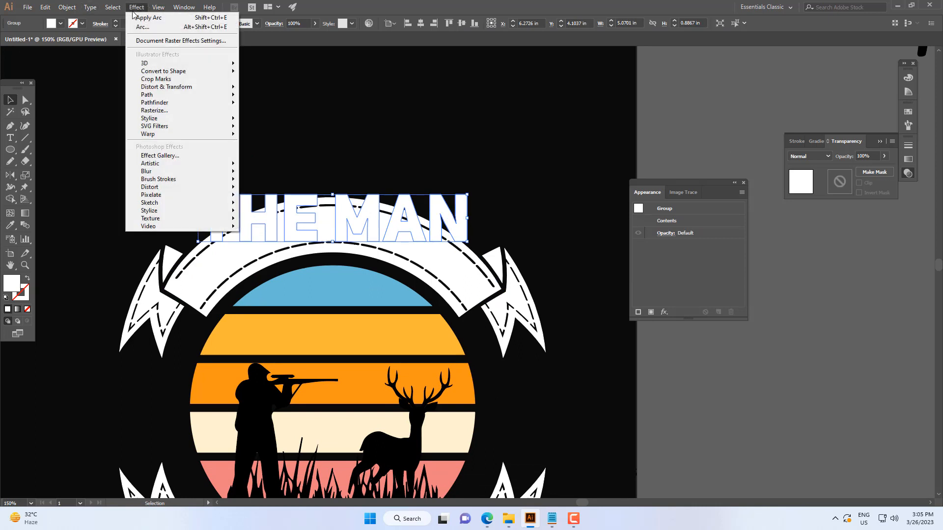
{"action": "mouse_move", "coordinate": [221, 134]}
{"action": "left_click", "coordinate": [264, 137]}
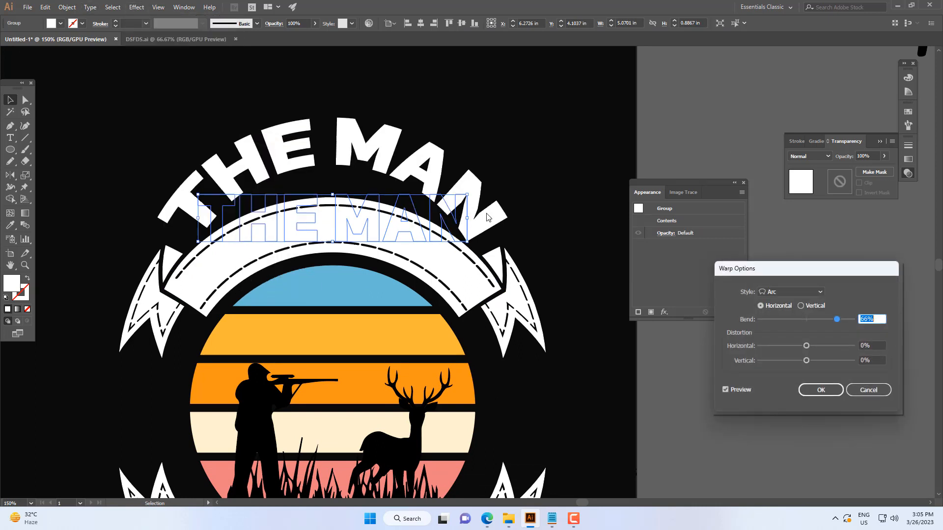
{"action": "key", "text": "Down"}
{"action": "key", "text": "Down"}
{"action": "key", "text": "Down"}
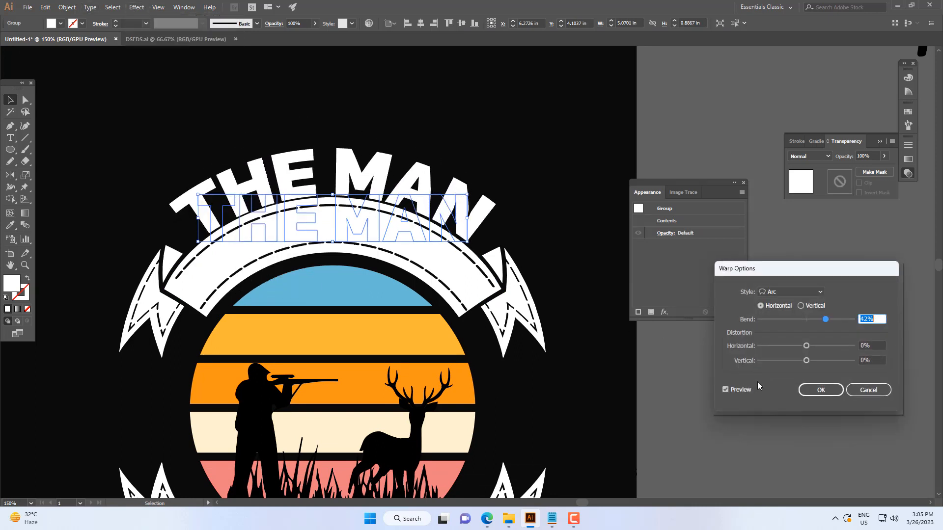
{"action": "key", "text": "Return"}
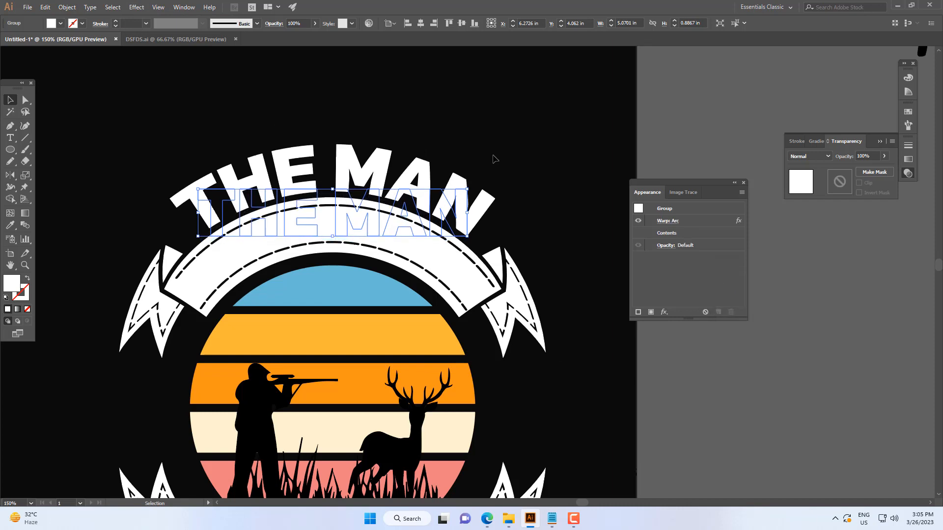
{"action": "left_click", "coordinate": [495, 158]}
{"action": "scroll", "coordinate": [332, 143], "scroll_direction": "down", "scroll_amount": 6}
{"action": "scroll", "coordinate": [344, 150], "scroll_direction": "up", "scroll_amount": 4}
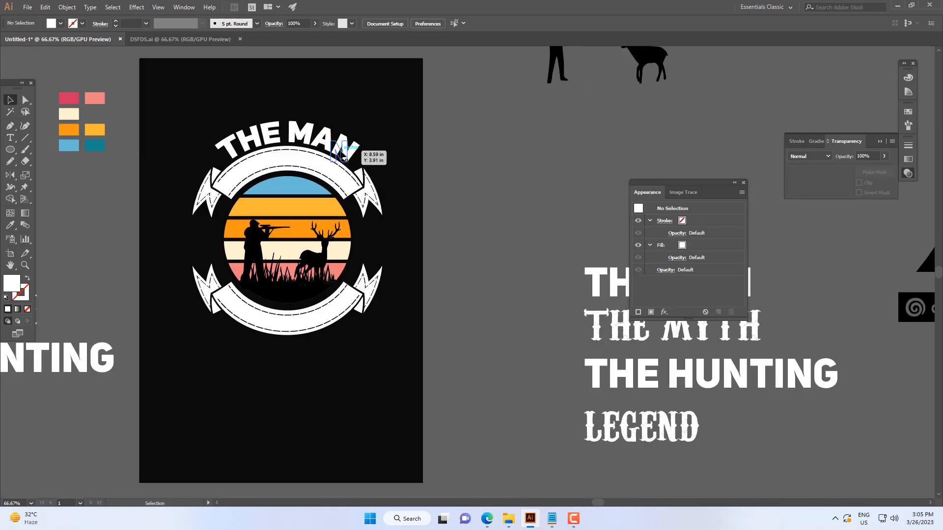
- Shift THE MAN slightly up and recolour it with the light orange sampled from the circle's second stripe
{"action": "left_click", "coordinate": [355, 147]}
{"action": "scroll", "coordinate": [343, 156], "scroll_direction": "down", "scroll_amount": 3}
{"action": "scroll", "coordinate": [282, 156], "scroll_direction": "up", "scroll_amount": 1}
{"action": "scroll", "coordinate": [315, 147], "scroll_direction": "up", "scroll_amount": 2}
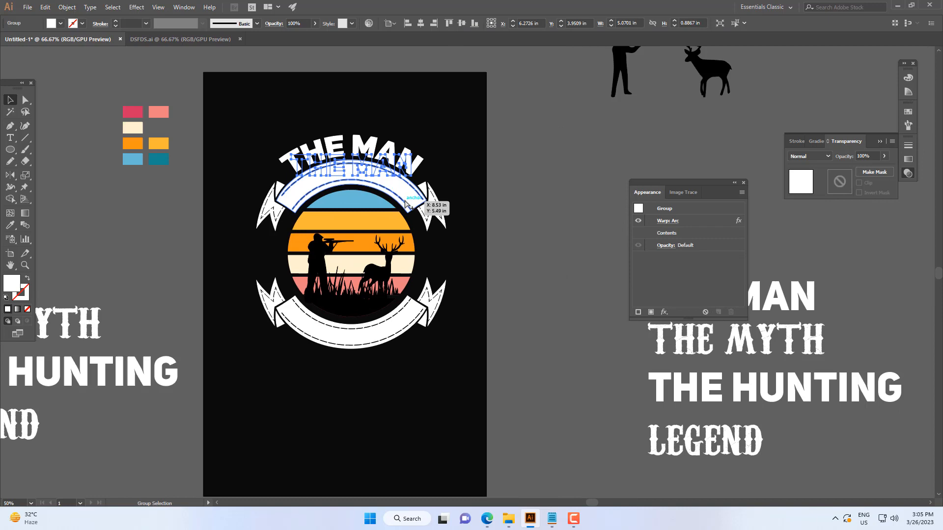
{"action": "key", "text": "i"}
{"action": "left_click", "coordinate": [360, 216]}
{"action": "key", "text": "v"}
{"action": "left_click", "coordinate": [434, 145]}
- Move THE MYTH away from the other slogan lines to a spot right beside the artboard
{"action": "scroll", "coordinate": [435, 143], "scroll_direction": "down", "scroll_amount": 2}
{"action": "scroll", "coordinate": [435, 145], "scroll_direction": "up", "scroll_amount": 2}
{"action": "left_click_drag", "start_coordinate": [189, 305], "coordinate": [418, 254]}
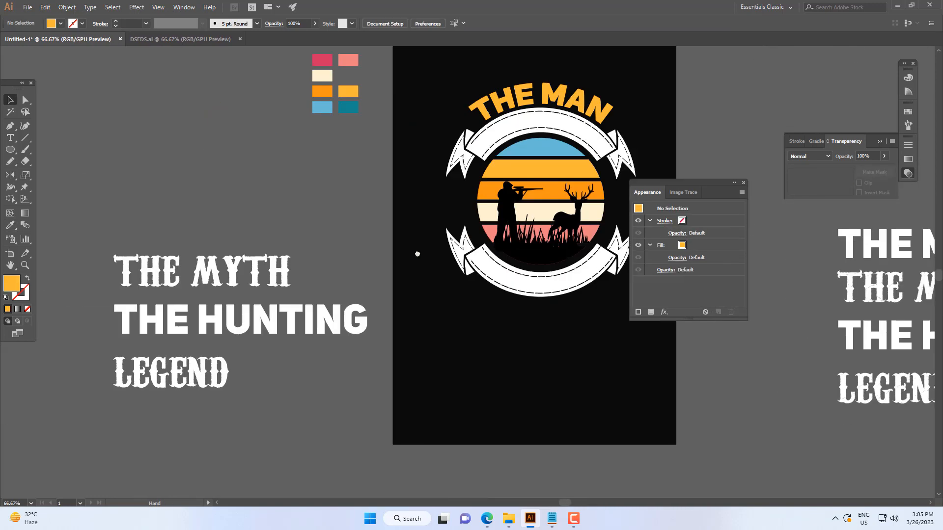
{"action": "left_click", "coordinate": [267, 261]}
{"action": "left_click_drag", "start_coordinate": [267, 261], "coordinate": [263, 296]}
{"action": "left_click_drag", "start_coordinate": [263, 296], "coordinate": [461, 259]}
{"action": "left_click_drag", "start_coordinate": [461, 259], "coordinate": [200, 317]}
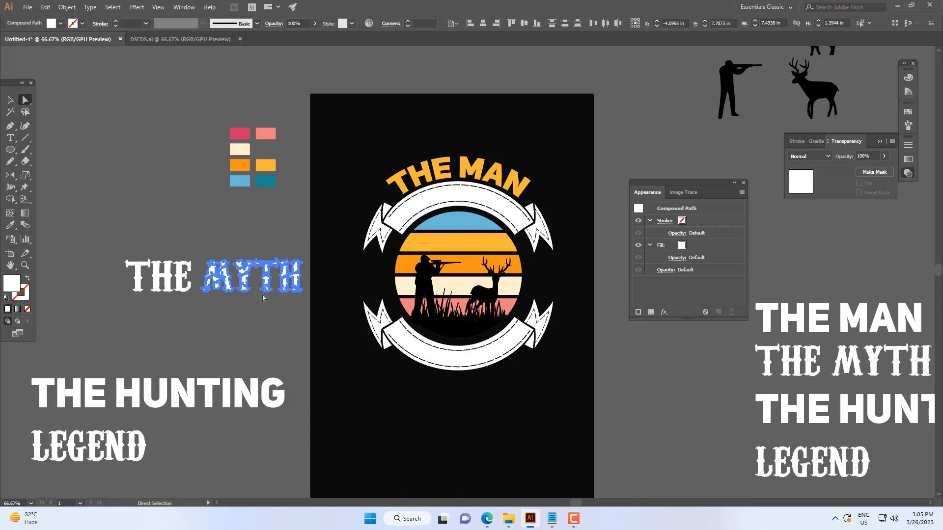
{"action": "left_click", "coordinate": [307, 247]}
- Scale THE MYTH down to about 3.65 in wide and place it over the upper banner
{"action": "key", "text": "v"}
{"action": "left_click", "coordinate": [296, 275]}
{"action": "left_click_drag", "start_coordinate": [302, 277], "coordinate": [426, 277]}
{"action": "scroll", "coordinate": [480, 214], "scroll_direction": "up", "scroll_amount": 1}
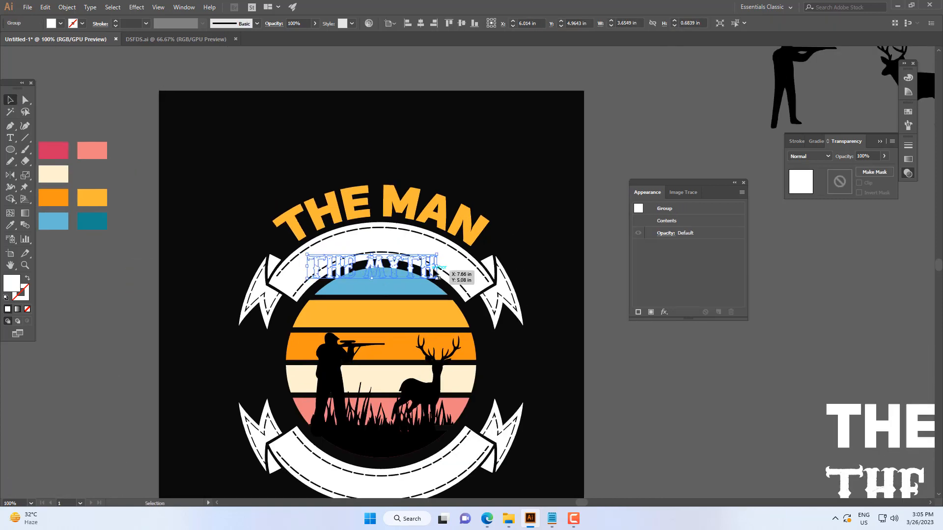
- Recolour THE MYTH black by sampling the background and arrange it in front of the banner
{"action": "key", "text": "i"}
{"action": "left_click", "coordinate": [533, 208]}
{"action": "key", "text": "v"}
{"action": "right_click", "coordinate": [528, 207]}
{"action": "mouse_move", "coordinate": [559, 318]}
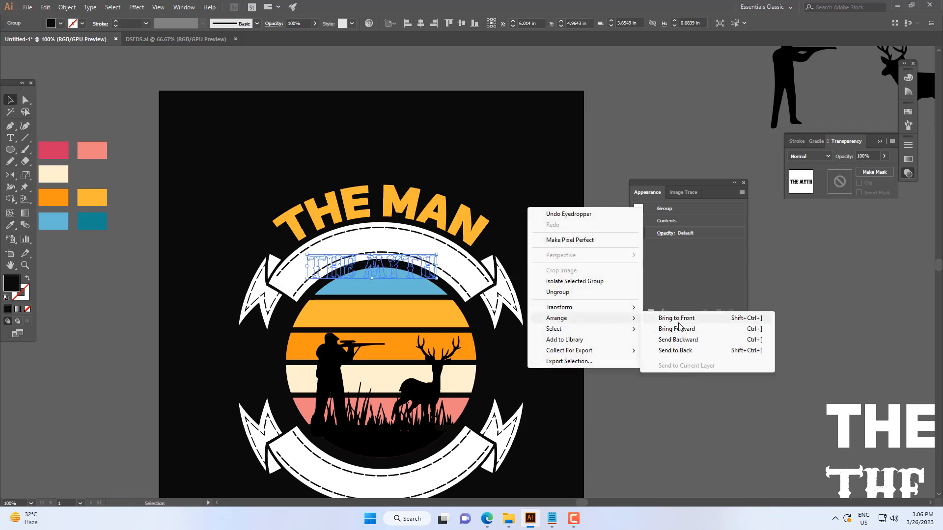
{"action": "left_click", "coordinate": [678, 324]}
- Widen THE MYTH to about 4.07 in and centre it horizontally on the upper banner
{"action": "left_click", "coordinate": [480, 267], "text": "shift"}
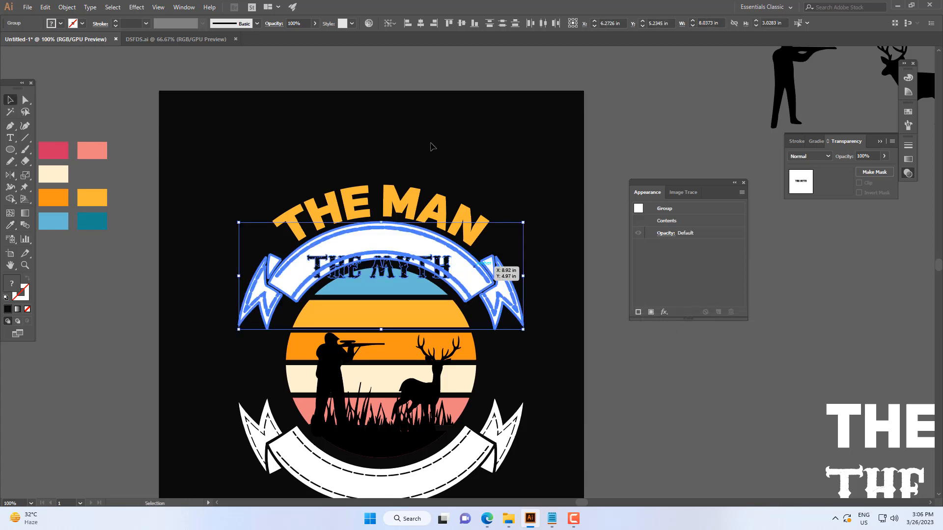
{"action": "left_click", "coordinate": [420, 23]}
{"action": "left_click", "coordinate": [450, 60]}
{"action": "scroll", "coordinate": [445, 267], "scroll_direction": "up", "scroll_amount": 2}
- Reduce THE MYTH's height to about 0.64 in and nudge it upward on the banner
{"action": "left_click", "coordinate": [450, 267]}
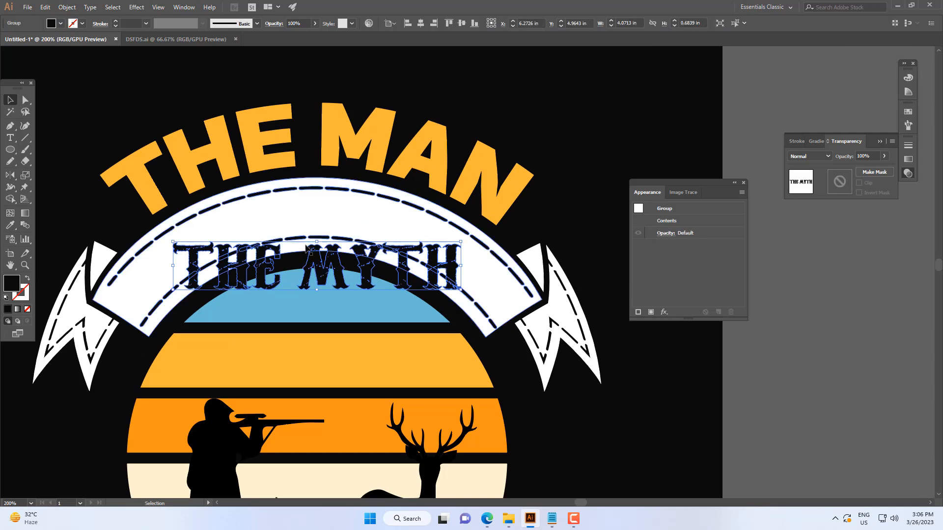
{"action": "left_click_drag", "start_coordinate": [320, 243], "coordinate": [320, 246]}
{"action": "key", "text": "Up"}
{"action": "key", "text": "Up"}
{"action": "key", "text": "Up"}
{"action": "key", "text": "Up"}
{"action": "key", "text": "Up"}
{"action": "key", "text": "Up"}
{"action": "key", "text": "Up"}
{"action": "key", "text": "Up"}
{"action": "key", "text": "Up"}
{"action": "key", "text": "Up"}
{"action": "key", "text": "Up"}
{"action": "key", "text": "Up"}
{"action": "key", "text": "Up"}
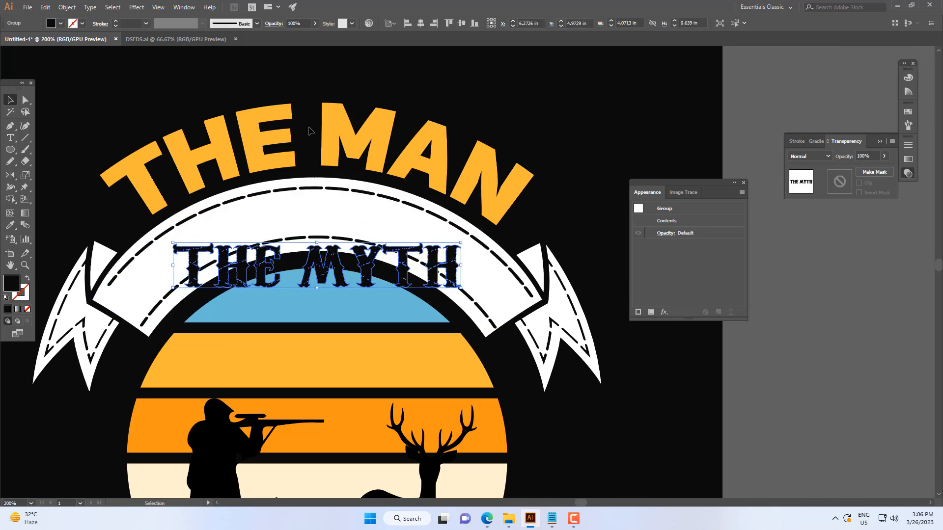
{"action": "scroll", "coordinate": [505, 279], "scroll_direction": "right", "scroll_amount": 1}
- Cut THE MYTH from the banner and merge part of the band's upper dashed line into the white shape with Shape Builder
{"action": "key", "text": "ctrl+x"}
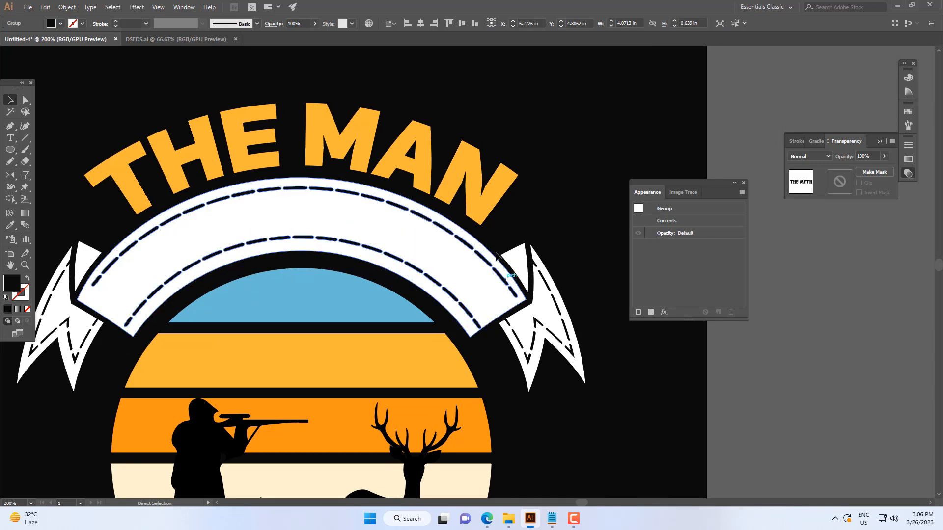
{"action": "left_click", "coordinate": [466, 269]}
{"action": "scroll", "coordinate": [466, 265], "scroll_direction": "up", "scroll_amount": 1}
{"action": "scroll", "coordinate": [472, 265], "scroll_direction": "down", "scroll_amount": 2}
{"action": "key", "text": "shift+m"}
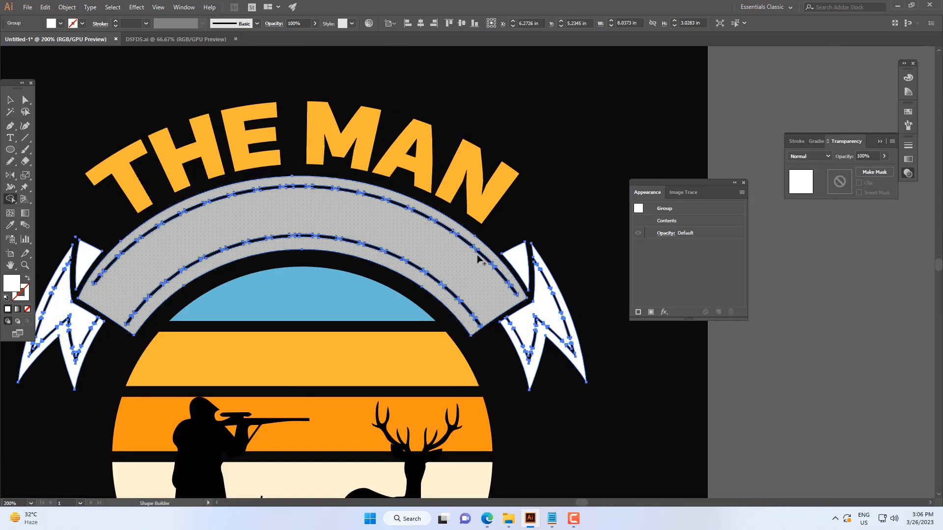
{"action": "left_click", "coordinate": [472, 248]}
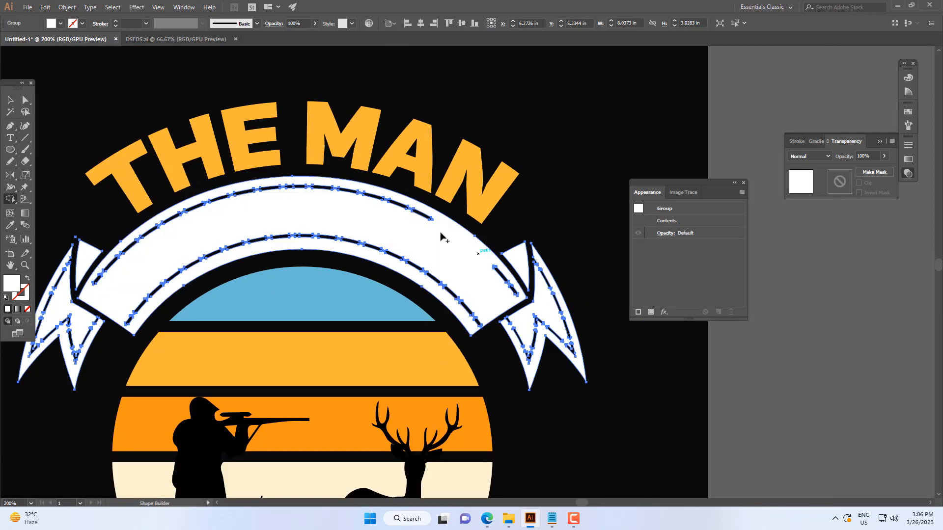
- Ungroup the upper banner and try moving its centre band separately
{"action": "key", "text": "v"}
{"action": "right_click", "coordinate": [468, 247]}
{"action": "left_click", "coordinate": [508, 328]}
{"action": "left_click", "coordinate": [491, 347]}
{"action": "left_click_drag", "start_coordinate": [460, 280], "coordinate": [522, 213]}
{"action": "key", "text": "ctrl+z"}
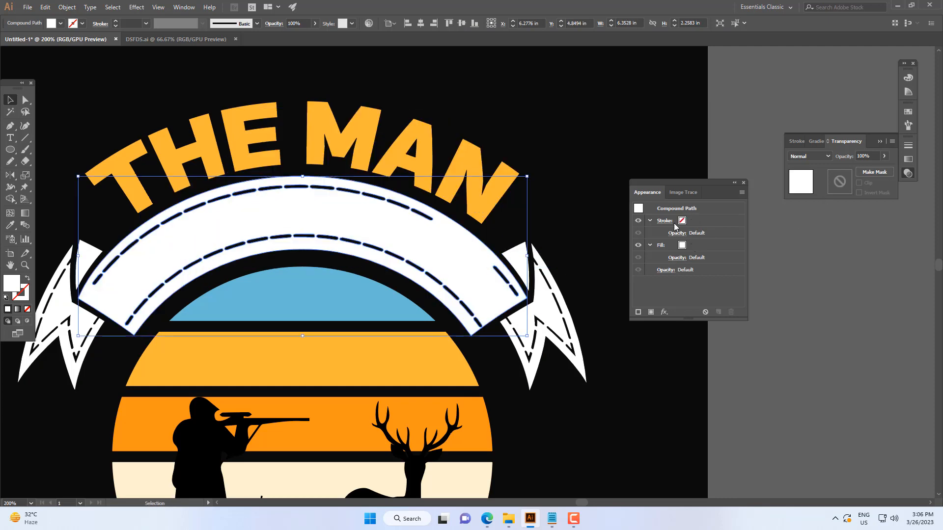
- Make the upper banner's centre band solid white without dashes using Pathfinder, and paste THE MYTH back, scaled to about 4.36 in wide
{"action": "key", "text": "ctrl+shift+F9"}
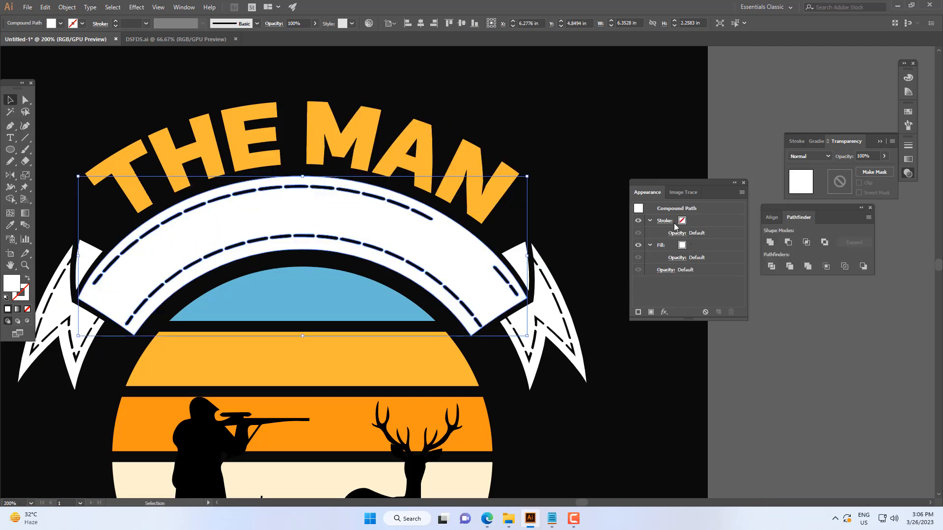
{"action": "left_click", "coordinate": [773, 264]}
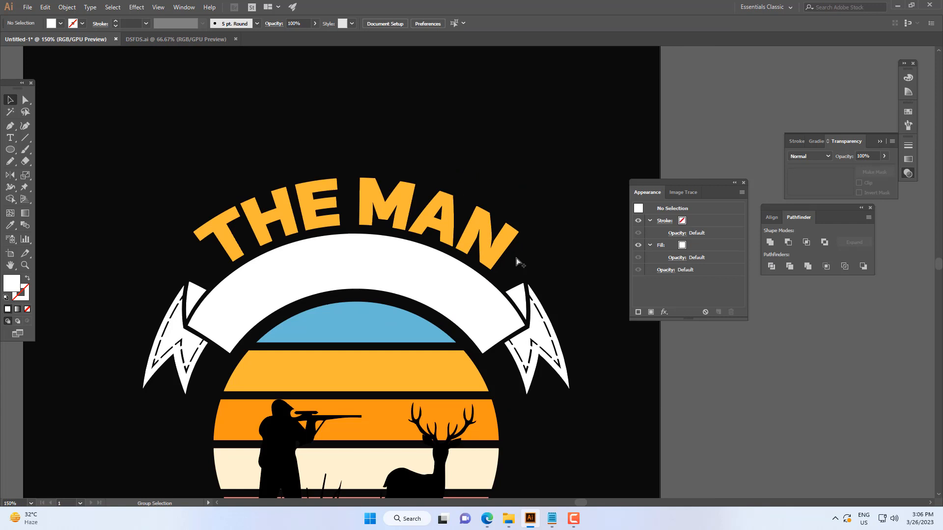
{"action": "key", "text": "ctrl+v"}
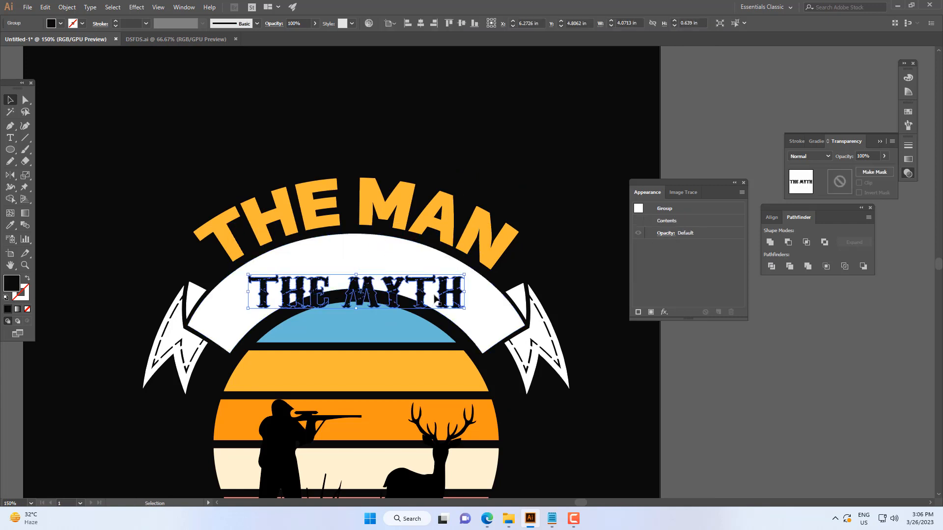
{"action": "left_click_drag", "start_coordinate": [466, 292], "coordinate": [467, 307]}
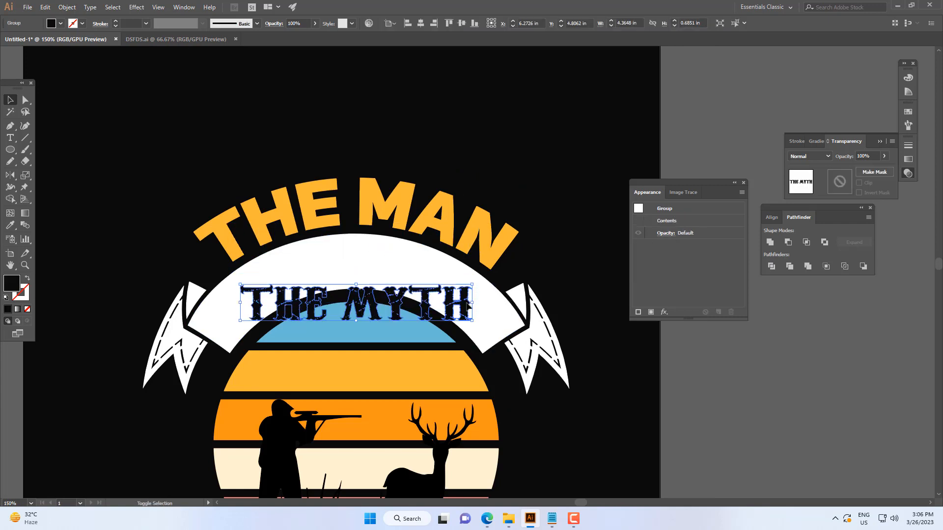
- Apply an Arc warp with a horizontal bend of about 52% to THE MYTH so it follows the upper banner
{"action": "left_click", "coordinate": [136, 7]}
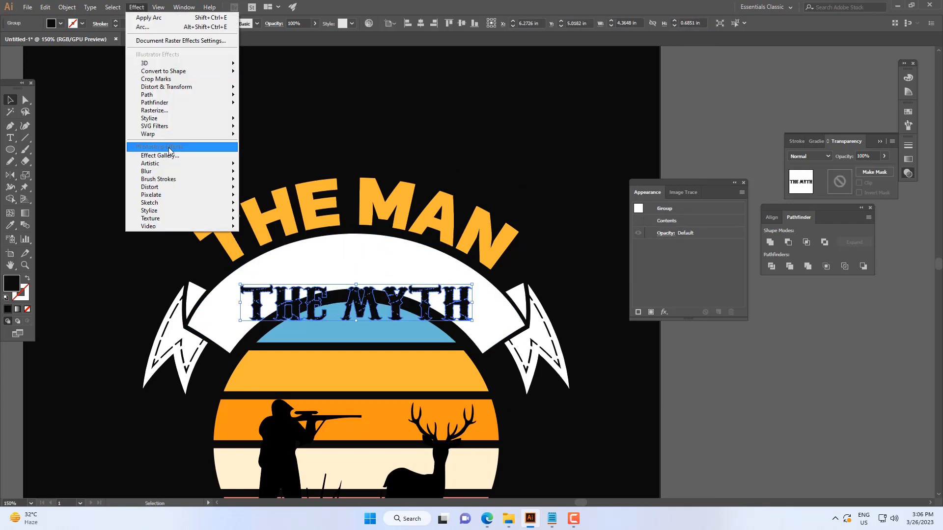
{"action": "mouse_move", "coordinate": [216, 134]}
{"action": "left_click", "coordinate": [284, 136]}
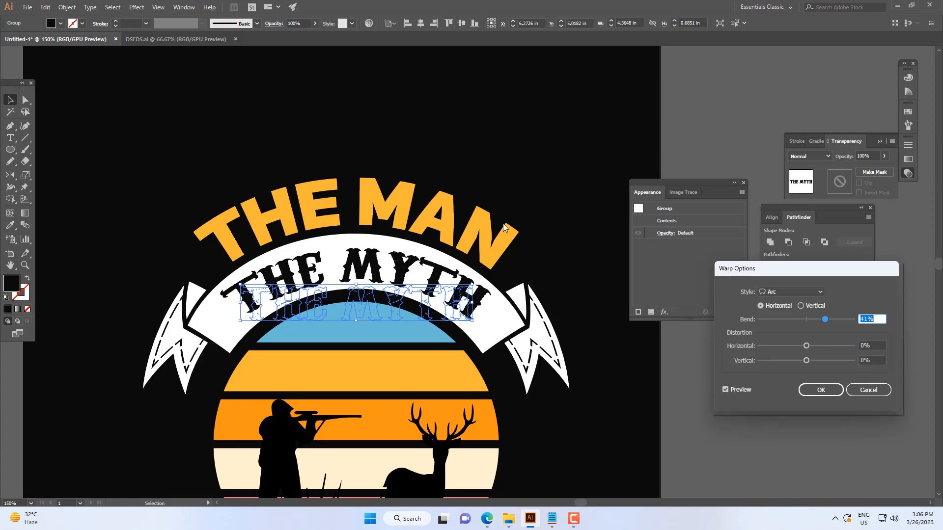
{"action": "left_click", "coordinate": [821, 391]}
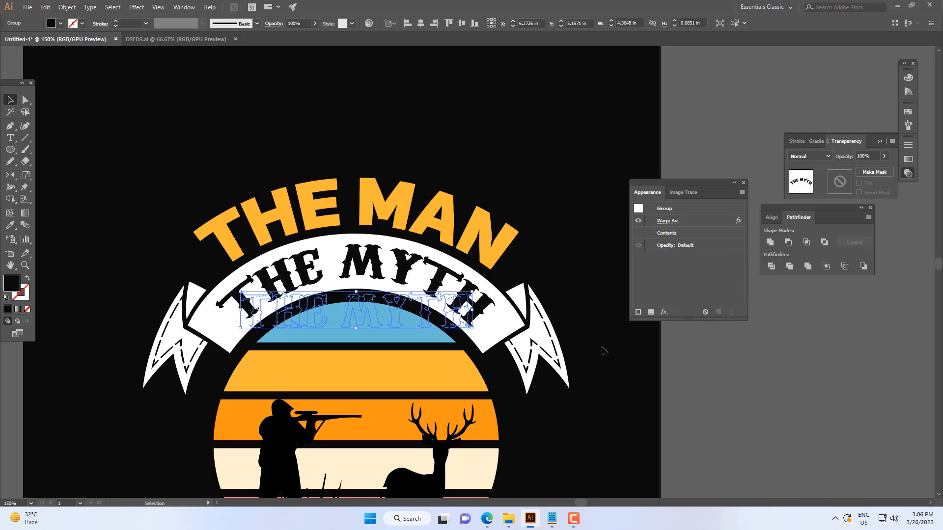
{"action": "left_click", "coordinate": [629, 374]}
- Ungroup the lower banner and make its centre band solid white without dashed lines
{"action": "scroll", "coordinate": [540, 321], "scroll_direction": "down", "scroll_amount": 6}
{"action": "scroll", "coordinate": [435, 313], "scroll_direction": "up", "scroll_amount": 3}
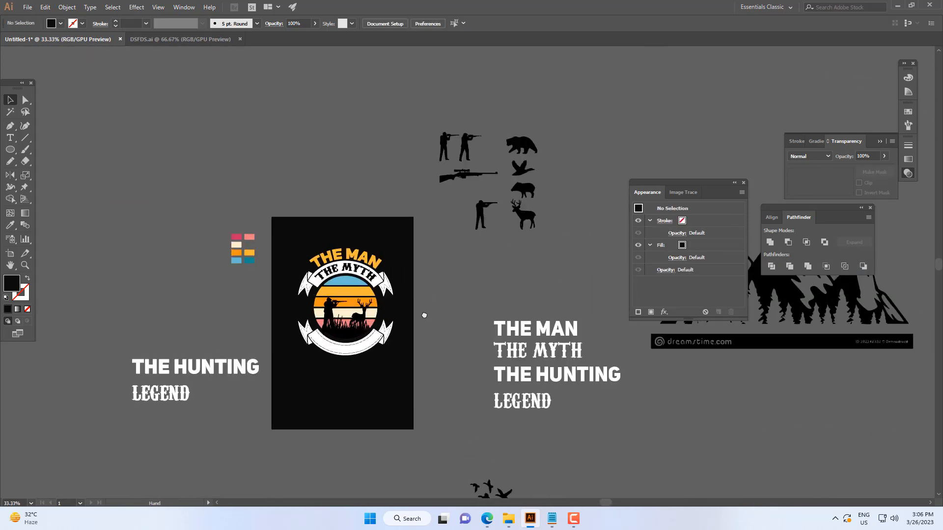
{"action": "left_click_drag", "start_coordinate": [423, 314], "coordinate": [396, 302]}
{"action": "scroll", "coordinate": [364, 257], "scroll_direction": "down", "scroll_amount": 1}
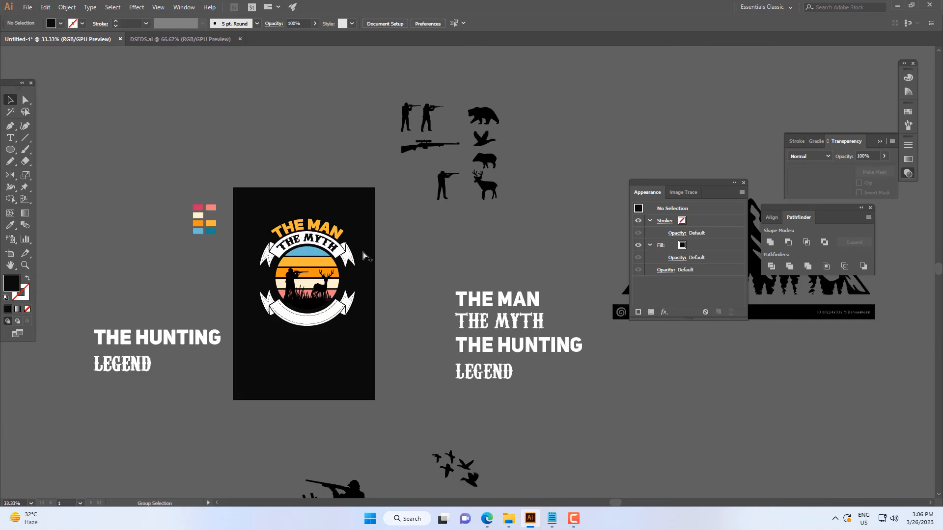
{"action": "left_click", "coordinate": [228, 339]}
{"action": "scroll", "coordinate": [227, 341], "scroll_direction": "up", "scroll_amount": 2}
{"action": "left_click", "coordinate": [424, 298]}
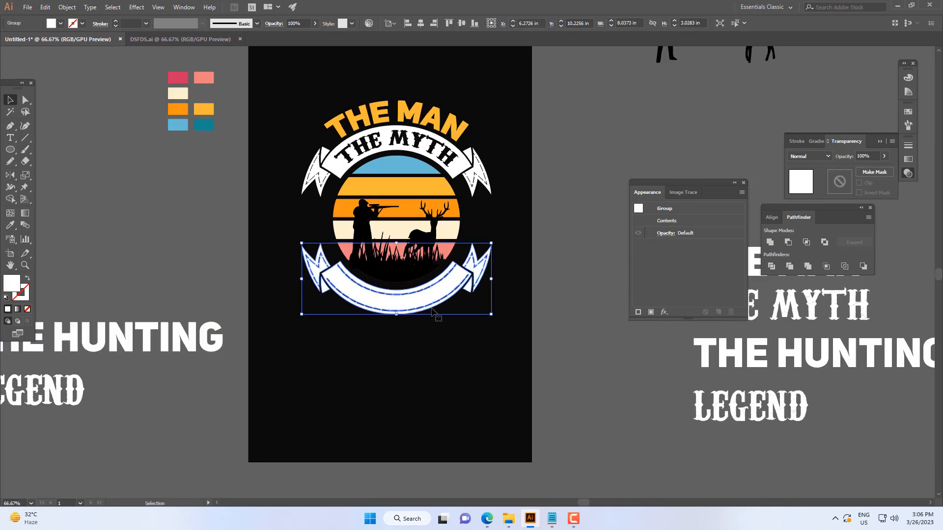
{"action": "right_click", "coordinate": [425, 298]}
{"action": "left_click", "coordinate": [452, 383]}
{"action": "left_click", "coordinate": [393, 307]}
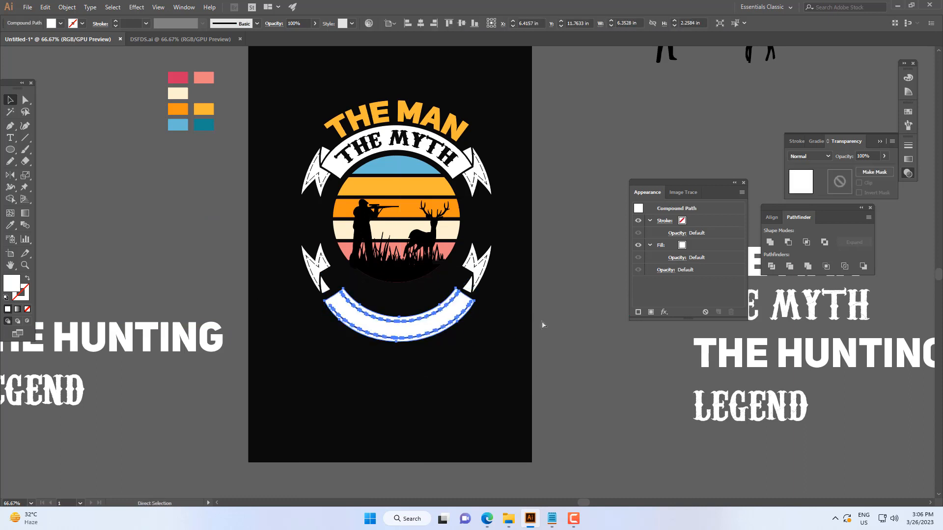
{"action": "left_click", "coordinate": [336, 341]}
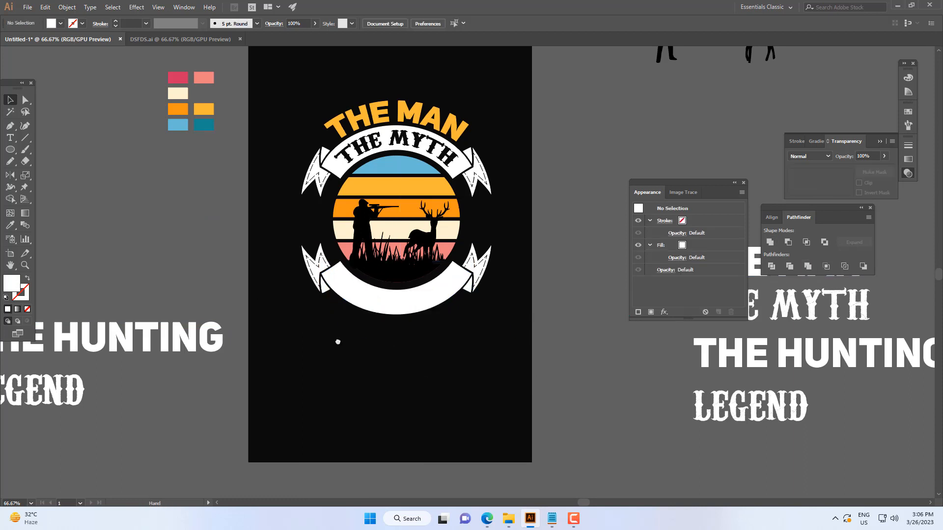
- Scale THE HUNTING down to about 4.93 in wide and place it over the lower banner's centre band
{"action": "left_click_drag", "start_coordinate": [337, 341], "coordinate": [353, 348]}
{"action": "left_click_drag", "start_coordinate": [200, 346], "coordinate": [366, 416]}
{"action": "scroll", "coordinate": [514, 371], "scroll_direction": "up", "scroll_amount": 1}
{"action": "left_click_drag", "start_coordinate": [359, 413], "coordinate": [433, 295]}
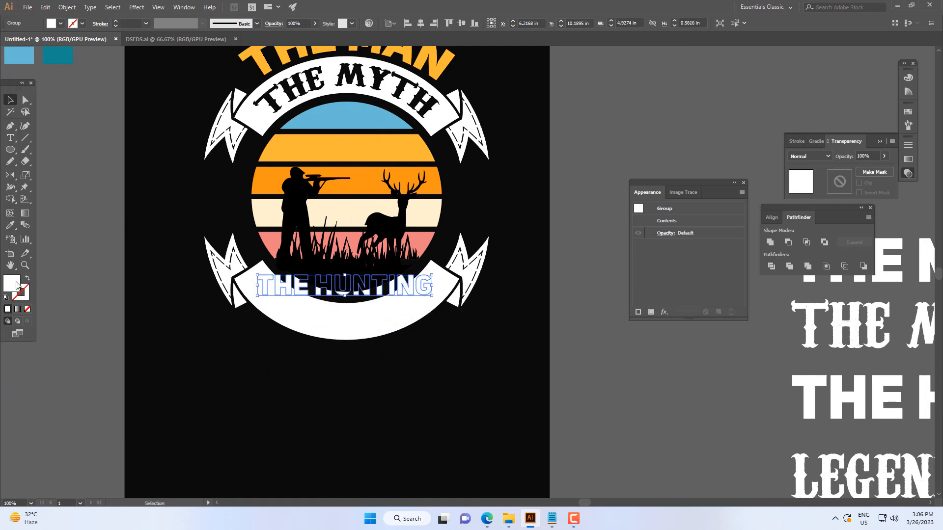
- Fill THE HUNTING with #111111 and bring it to the front of the artwork
{"action": "double_click", "coordinate": [17, 286]}
{"action": "left_click", "coordinate": [340, 302]}
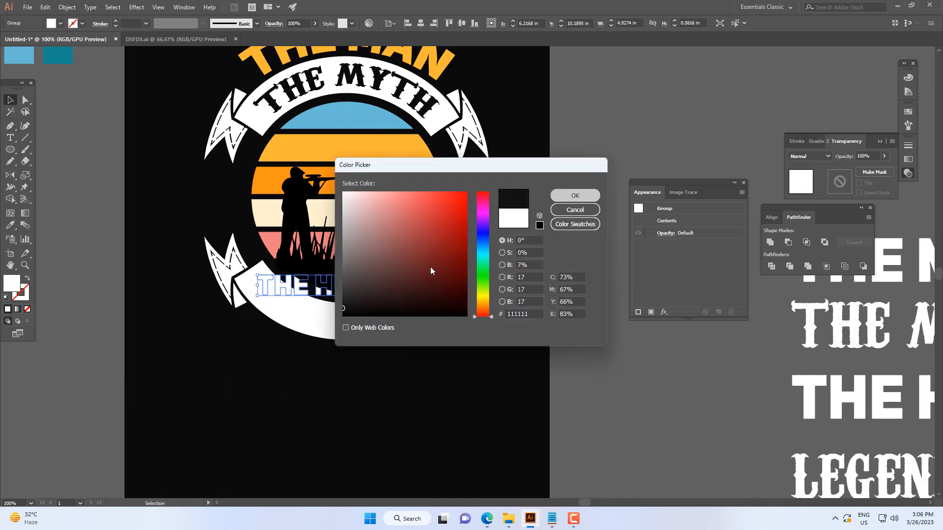
{"action": "key", "text": "Return"}
{"action": "right_click", "coordinate": [402, 273]}
{"action": "mouse_move", "coordinate": [421, 381]}
{"action": "left_click", "coordinate": [536, 382]}
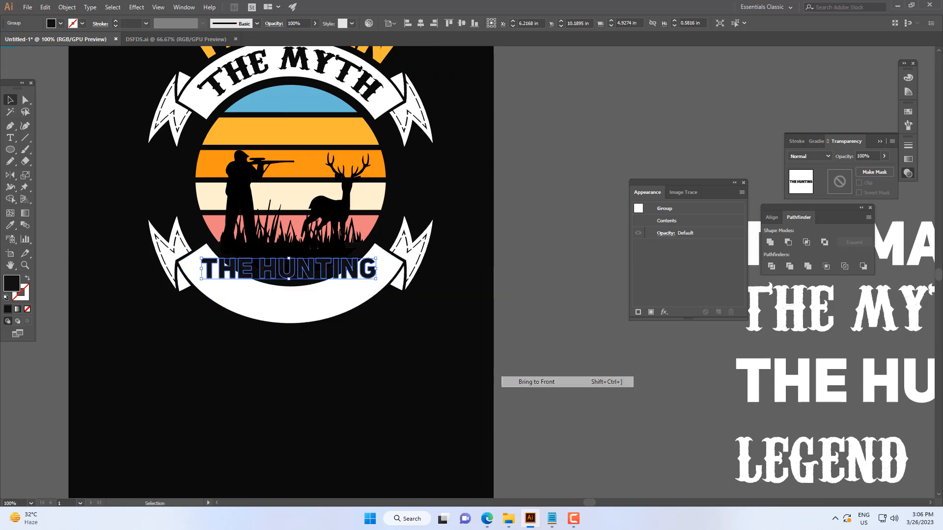
- Centre THE HUNTING horizontally with the lower banner's centre band
{"action": "left_click", "coordinate": [293, 306], "text": "shift"}
{"action": "left_click", "coordinate": [420, 23]}
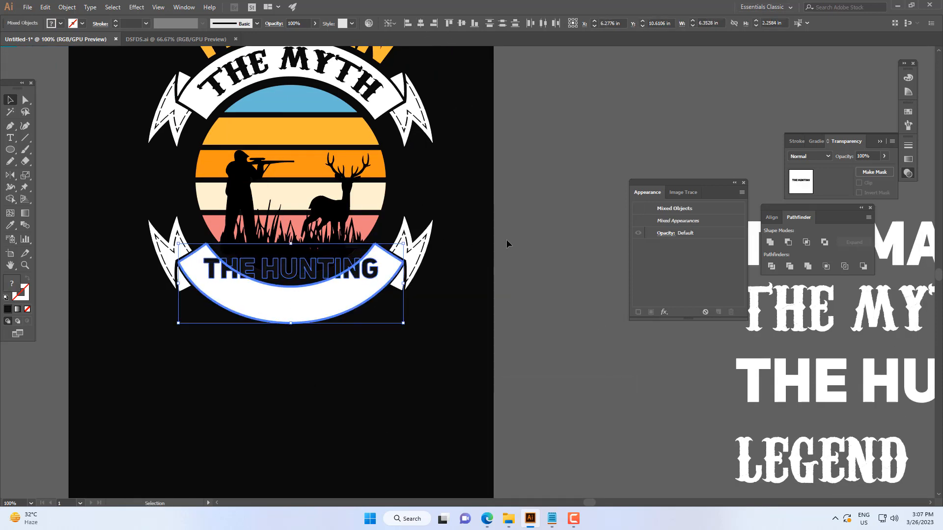
{"action": "left_click", "coordinate": [507, 244]}
- Apply an Arc warp with a horizontal bend of -53% to THE HUNTING so it follows the lower banner
{"action": "left_click", "coordinate": [366, 269]}
{"action": "left_click", "coordinate": [137, 7]}
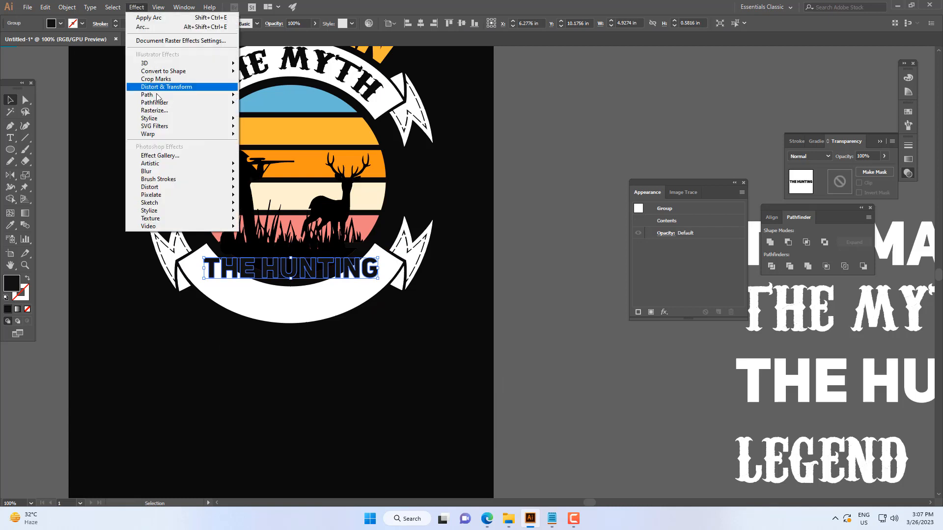
{"action": "mouse_move", "coordinate": [168, 135]}
{"action": "left_click", "coordinate": [293, 137]}
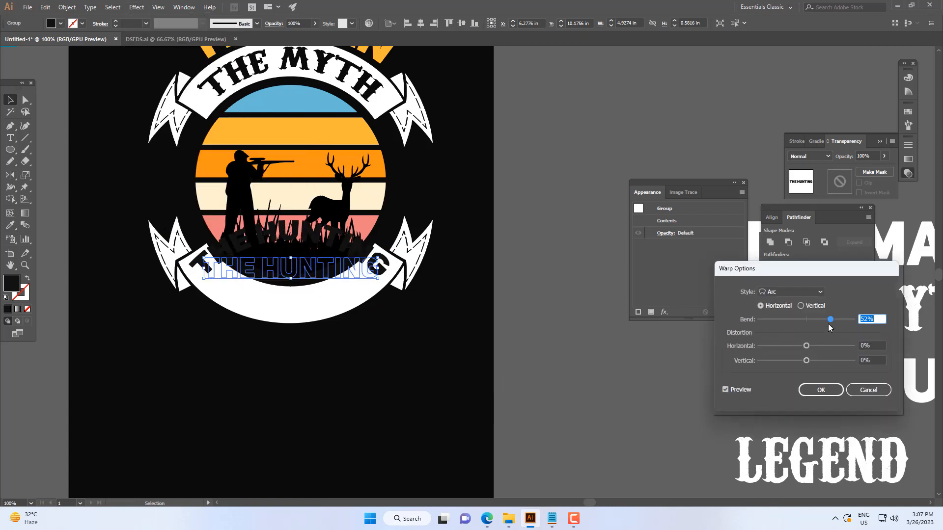
{"action": "left_click_drag", "start_coordinate": [796, 319], "coordinate": [780, 320]}
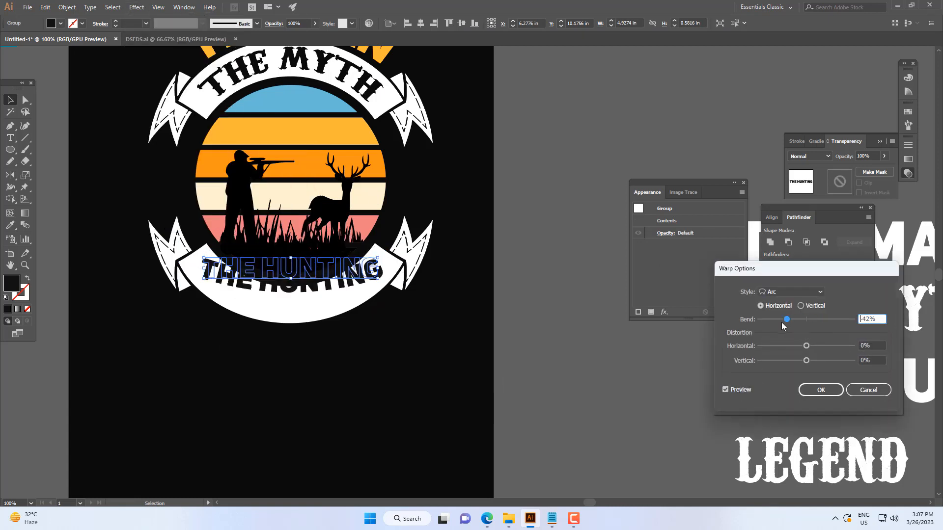
{"action": "left_click", "coordinate": [821, 389]}
- Reduce THE HUNTING to about 4.6 in wide on the lower banner and review its Arc warp settings
{"action": "key", "text": "ctrl+equal"}
{"action": "key", "text": "ctrl+equal"}
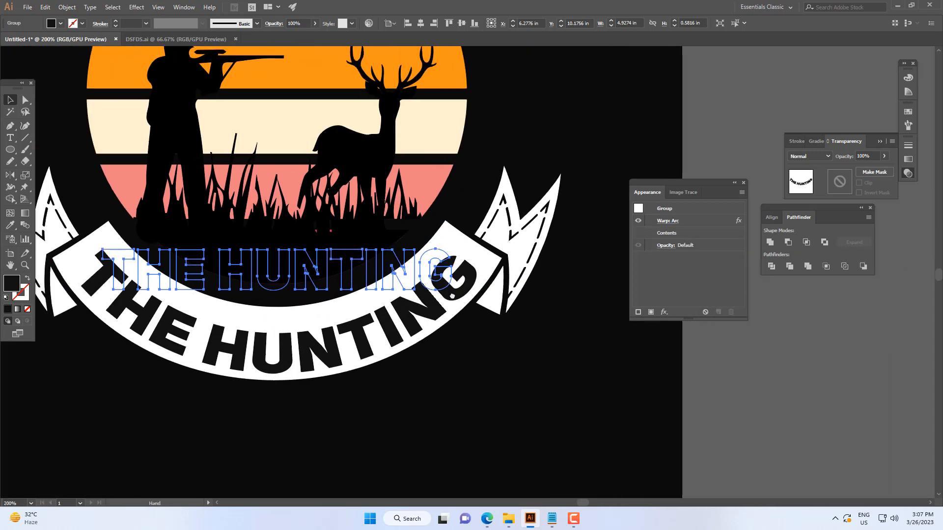
{"action": "left_click_drag", "start_coordinate": [452, 269], "coordinate": [440, 269]}
{"action": "scroll", "coordinate": [440, 268], "scroll_direction": "down", "scroll_amount": 2}
{"action": "left_click_drag", "start_coordinate": [460, 302], "coordinate": [443, 313]}
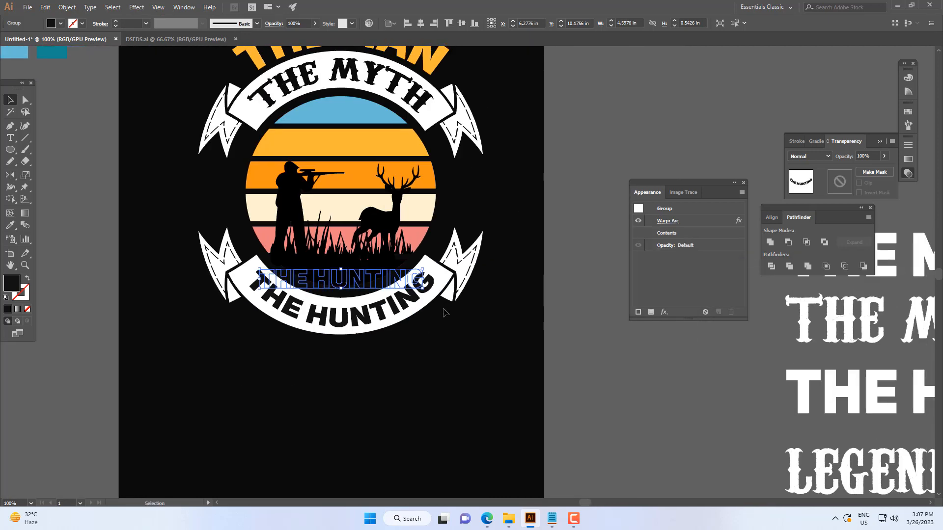
{"action": "left_click", "coordinate": [675, 222]}
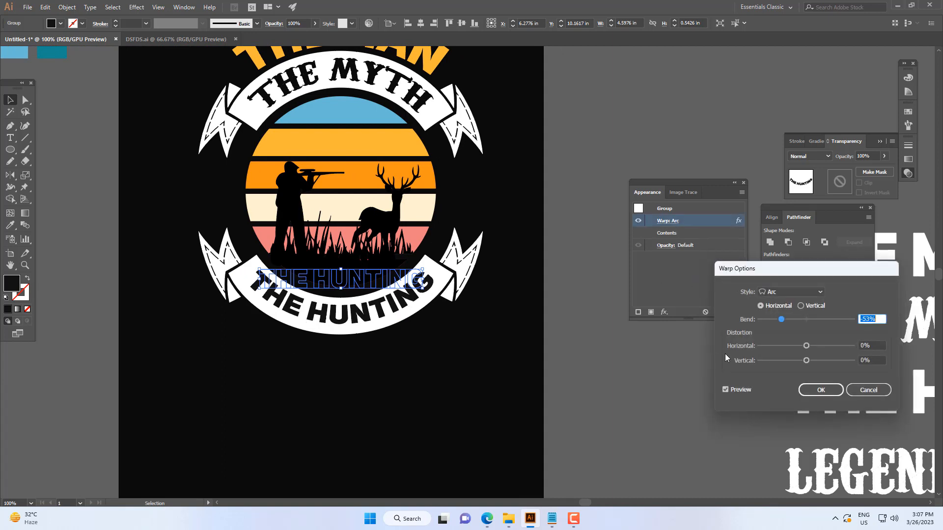
{"action": "left_click", "coordinate": [810, 391]}
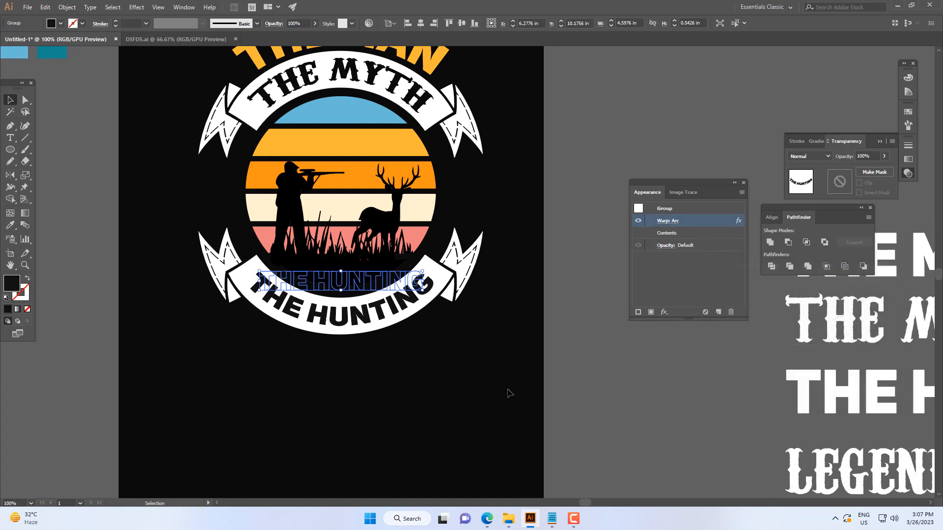
{"action": "left_click", "coordinate": [508, 393]}
- Expand the appearance of the two banners, their warped text and the circle artwork
{"action": "key", "text": "ctrl+minus"}
{"action": "key", "text": "ctrl+minus"}
{"action": "key", "text": "ctrl+minus"}
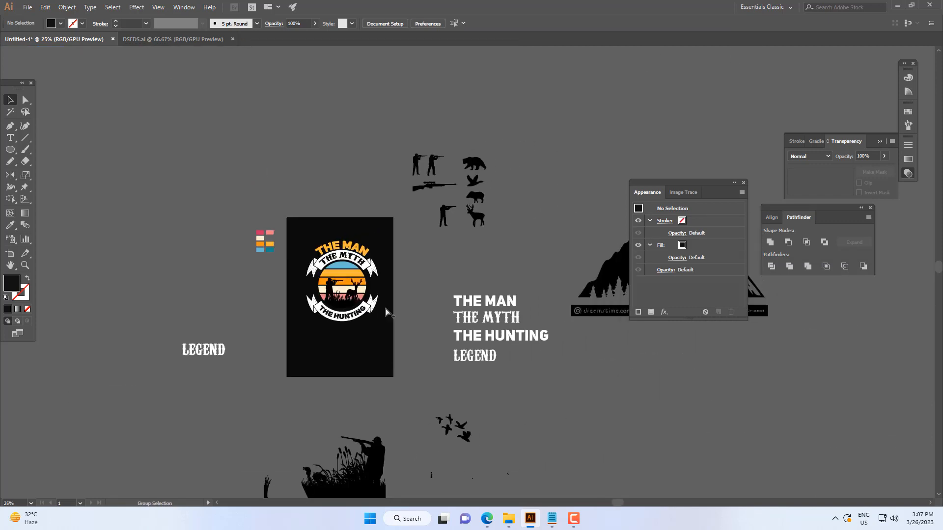
{"action": "left_click_drag", "start_coordinate": [284, 222], "coordinate": [284, 222]}
{"action": "left_click", "coordinate": [67, 7]}
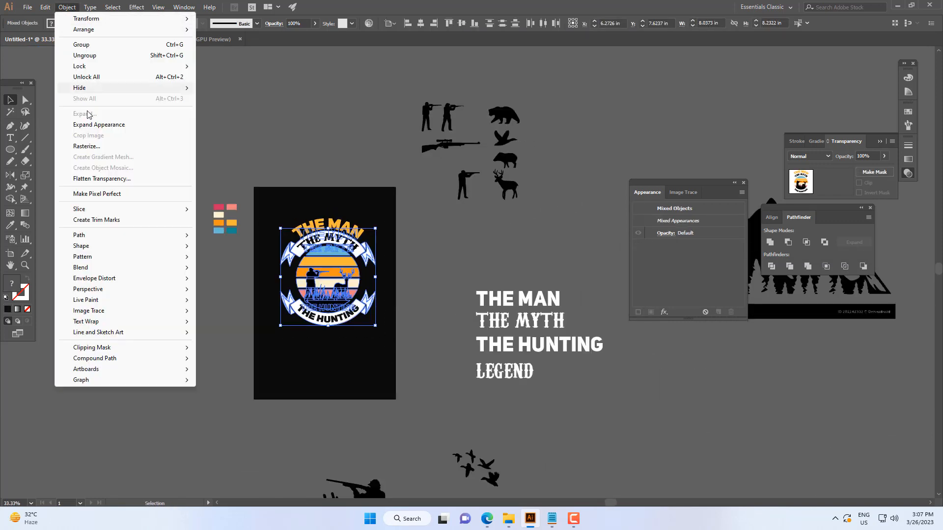
{"action": "left_click", "coordinate": [107, 127]}
{"action": "left_click", "coordinate": [219, 356]}
- Place LEGEND below the lower banner at about 4.44 in wide and centre it horizontally on the centre band
{"action": "left_click_drag", "start_coordinate": [160, 369], "coordinate": [341, 350]}
{"action": "scroll", "coordinate": [381, 338], "scroll_direction": "up", "scroll_amount": 2}
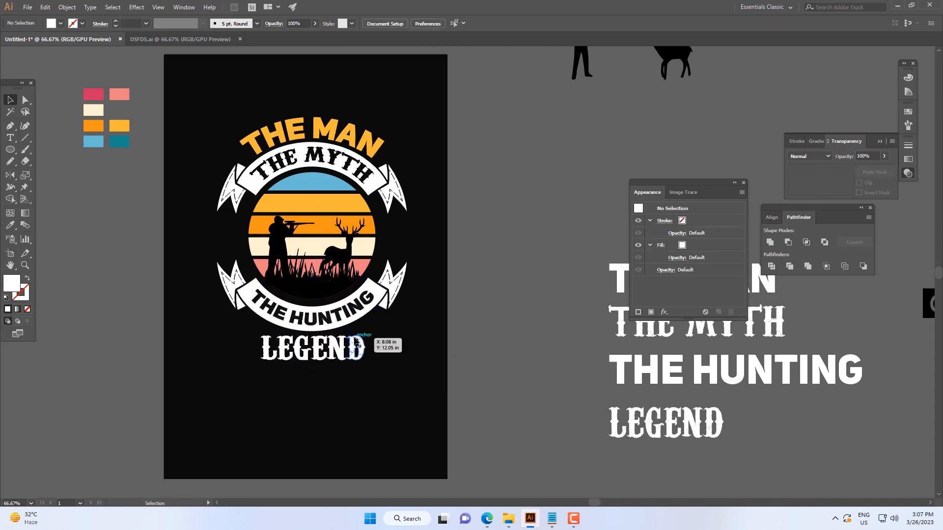
{"action": "left_click", "coordinate": [396, 295], "text": "shift"}
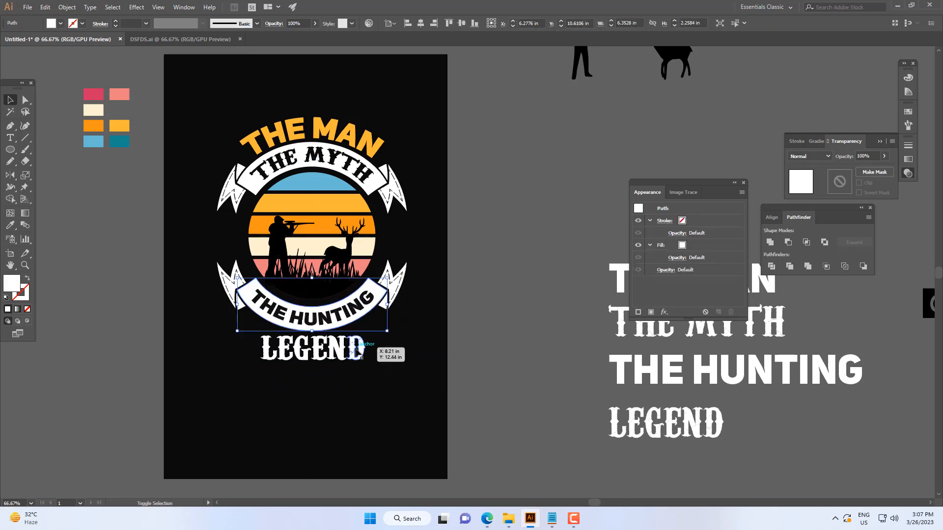
{"action": "left_click", "coordinate": [420, 24]}
{"action": "left_click", "coordinate": [361, 368]}
- Move LEGEND up against the lower banner and apply an Arc warp with a horizontal bend of about -36%
{"action": "scroll", "coordinate": [361, 368], "scroll_direction": "up", "scroll_amount": 2}
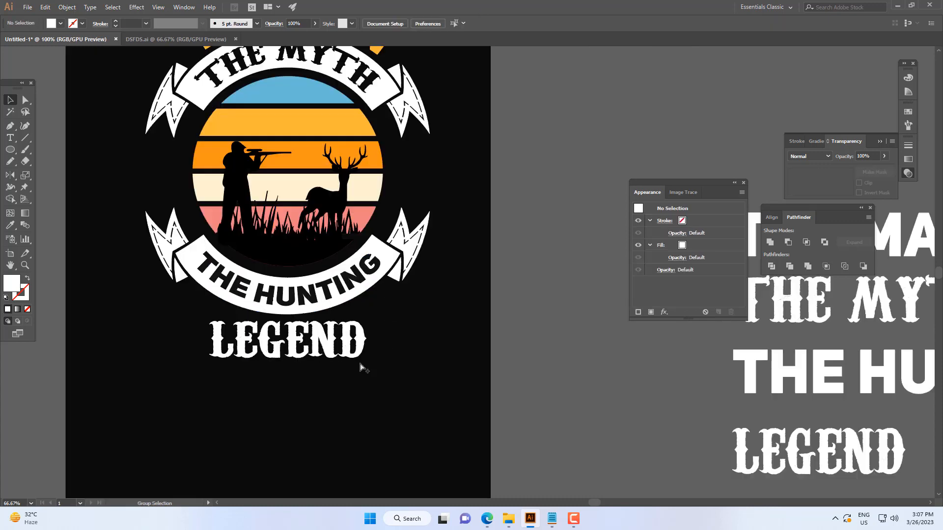
{"action": "left_click_drag", "start_coordinate": [450, 345], "coordinate": [338, 400]}
{"action": "left_click_drag", "start_coordinate": [343, 344], "coordinate": [358, 314]}
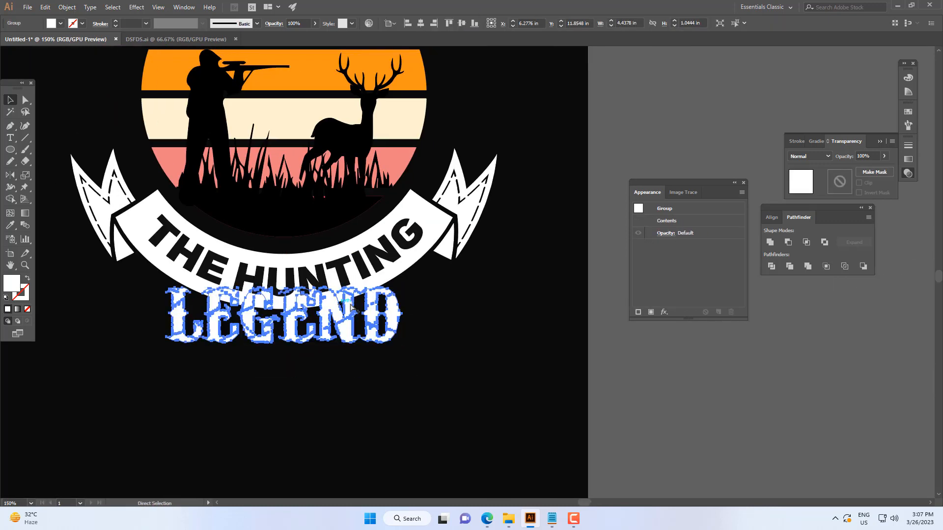
{"action": "key", "text": "ctrl+minus"}
{"action": "left_click", "coordinate": [136, 7]}
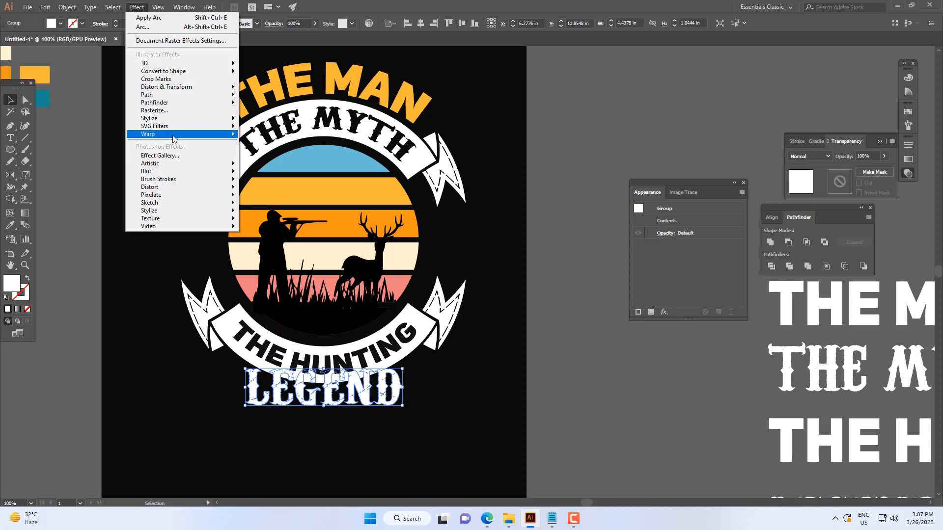
{"action": "mouse_move", "coordinate": [172, 136]}
{"action": "left_click", "coordinate": [260, 136]}
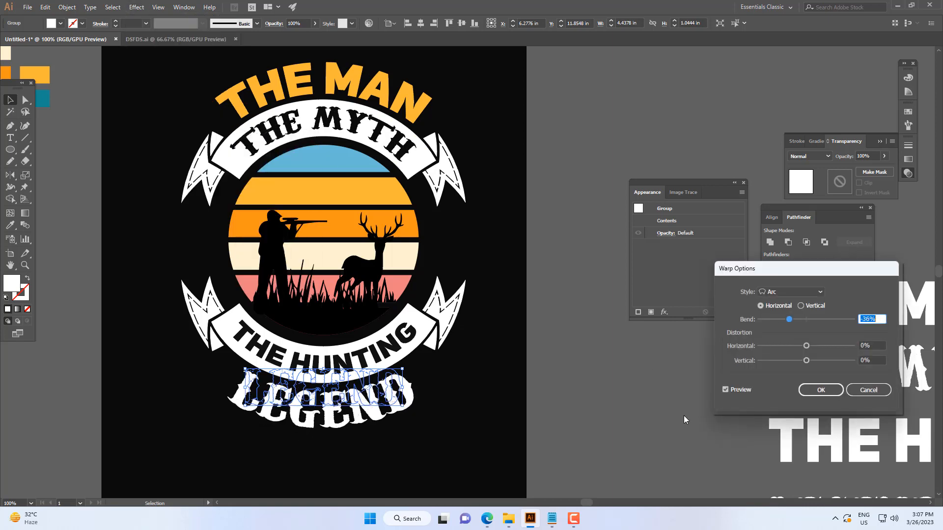
{"action": "key", "text": "Return"}
{"action": "key", "text": "ctrl+shift+a"}
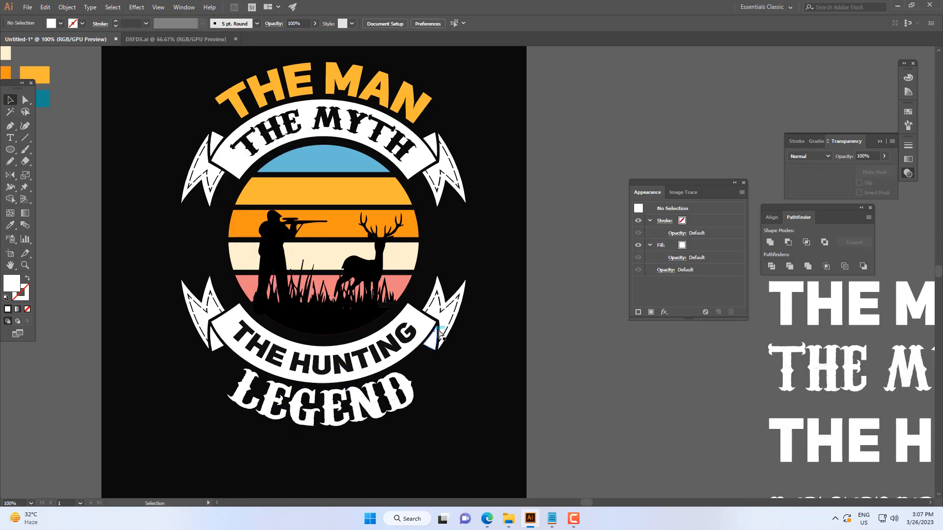
- Enlarge LEGEND to about 5.23 in wide, fit it closely under the lower banner, and set its Arc bend to -37%
{"action": "key", "text": "ctrl+minus"}
{"action": "key", "text": "ctrl+minus"}
{"action": "key", "text": "ctrl+minus"}
{"action": "key", "text": "ctrl+plus"}
{"action": "key", "text": "ctrl+plus"}
{"action": "key", "text": "ctrl+plus"}
{"action": "left_click", "coordinate": [399, 385]}
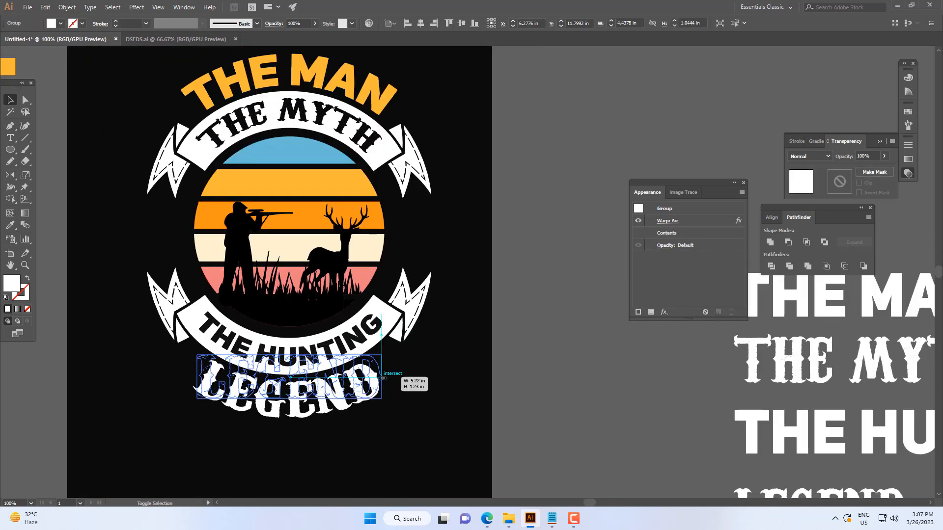
{"action": "left_click", "coordinate": [668, 221]}
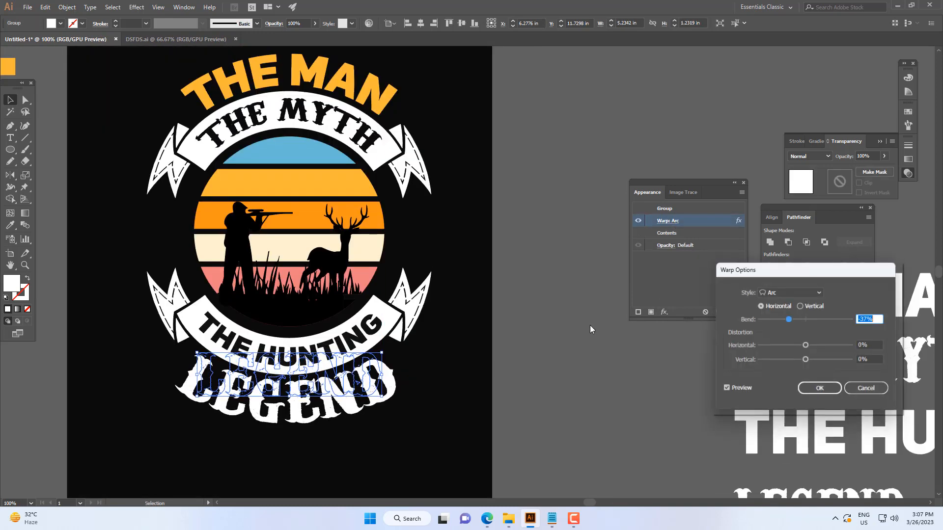
{"action": "left_click", "coordinate": [822, 391]}
{"action": "left_click", "coordinate": [446, 411]}
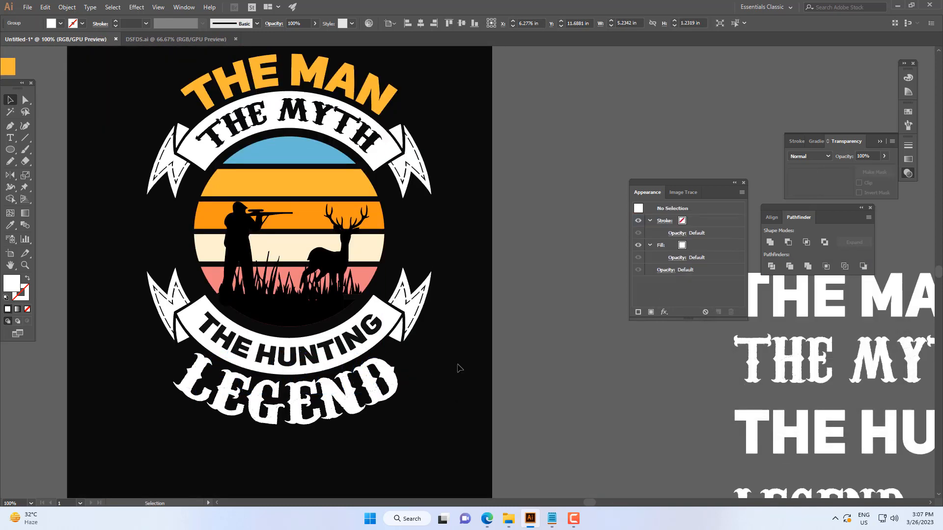
- Expand the appearance of the warped LEGEND text with the rest of the badge artwork
{"action": "scroll", "coordinate": [403, 368], "scroll_direction": "down", "scroll_amount": 4}
{"action": "left_click_drag", "start_coordinate": [409, 381], "coordinate": [303, 398]}
{"action": "scroll", "coordinate": [303, 398], "scroll_direction": "up", "scroll_amount": 1}
{"action": "left_click_drag", "start_coordinate": [222, 289], "coordinate": [221, 287]}
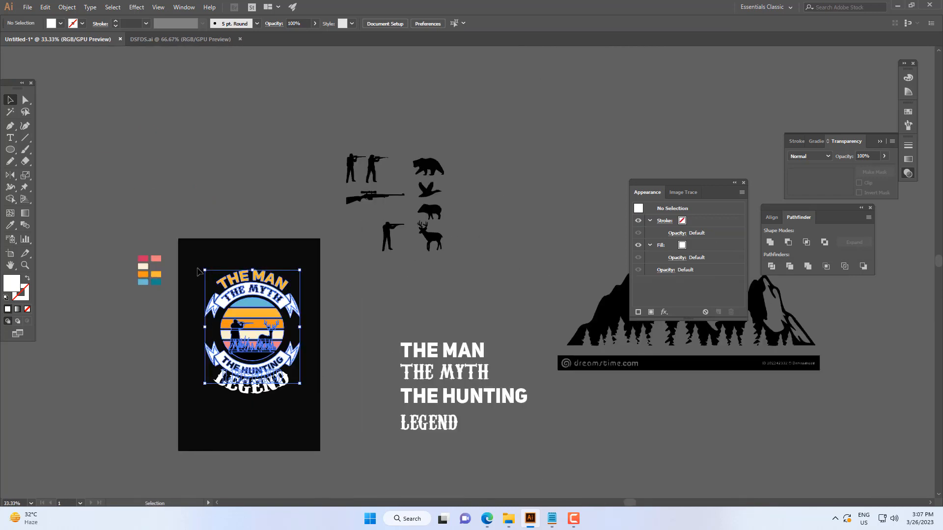
{"action": "left_click", "coordinate": [67, 7]}
{"action": "left_click", "coordinate": [98, 124]}
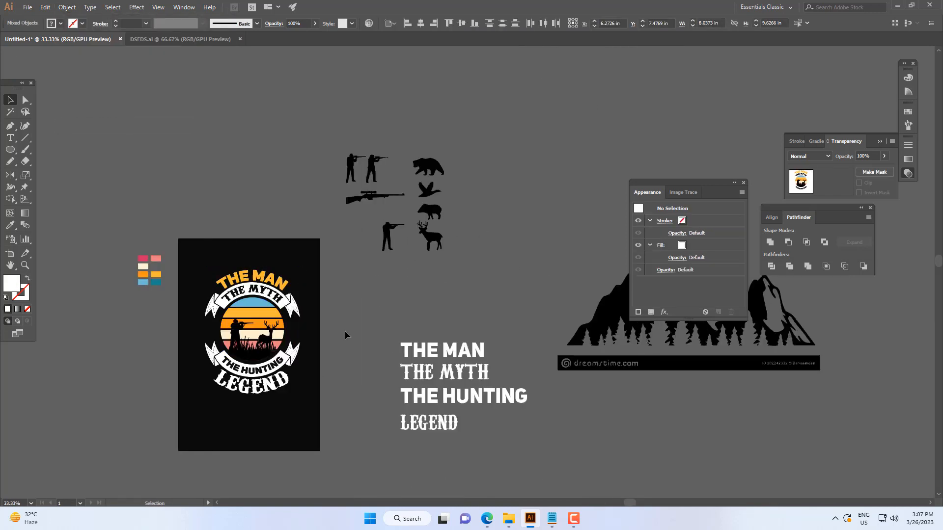
- Fill the LEGEND text with the same yellow-orange as THE MAN, sampled with the Eyedropper
{"action": "key", "text": "u"}
{"action": "key", "text": "ctrl+plus"}
{"action": "key", "text": "i"}
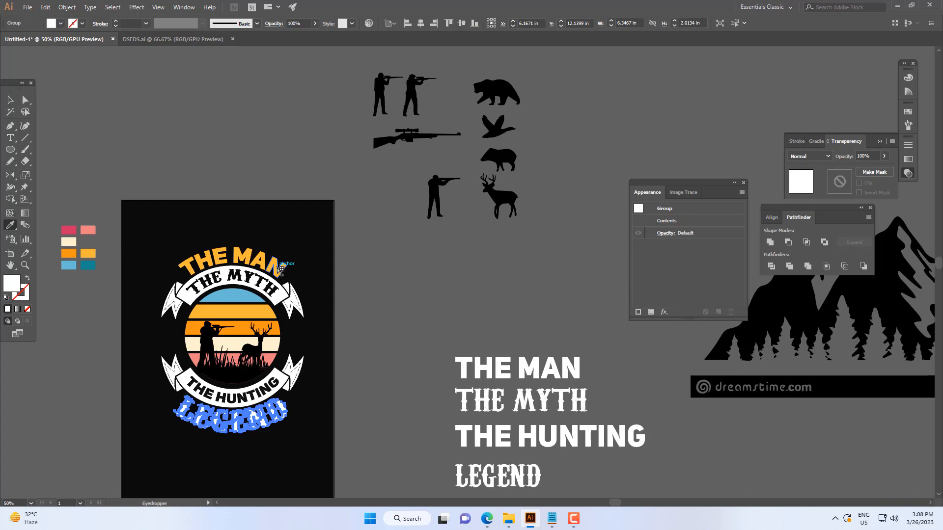
{"action": "left_click", "coordinate": [281, 269]}
{"action": "key", "text": "v"}
{"action": "left_click", "coordinate": [340, 278]}
- Examine the whole badge design with the recoloured LEGEND text at different magnifications
{"action": "scroll", "coordinate": [335, 392], "scroll_direction": "up", "scroll_amount": 2}
{"action": "left_click_drag", "start_coordinate": [335, 392], "coordinate": [342, 379]}
{"action": "scroll", "coordinate": [342, 378], "scroll_direction": "down", "scroll_amount": 2}
{"action": "scroll", "coordinate": [342, 378], "scroll_direction": "down", "scroll_amount": 3}
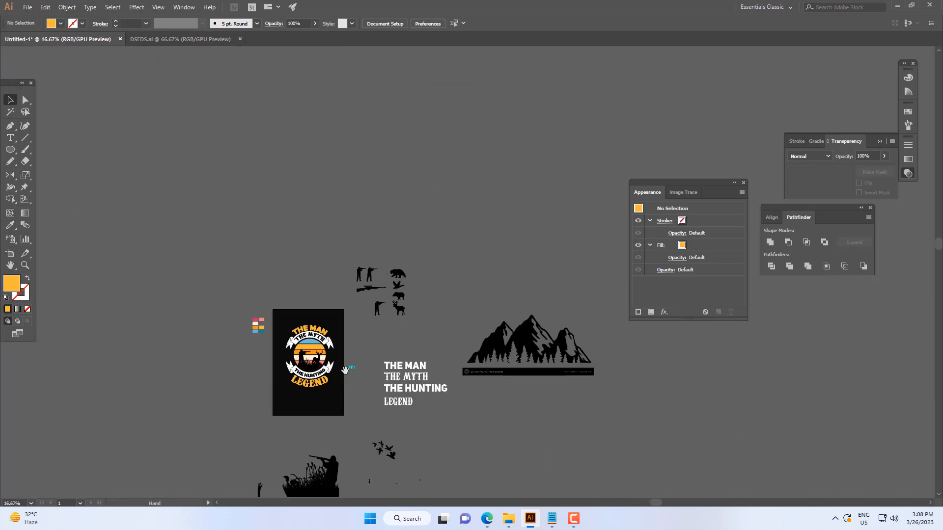
{"action": "scroll", "coordinate": [345, 382], "scroll_direction": "up", "scroll_amount": 3}
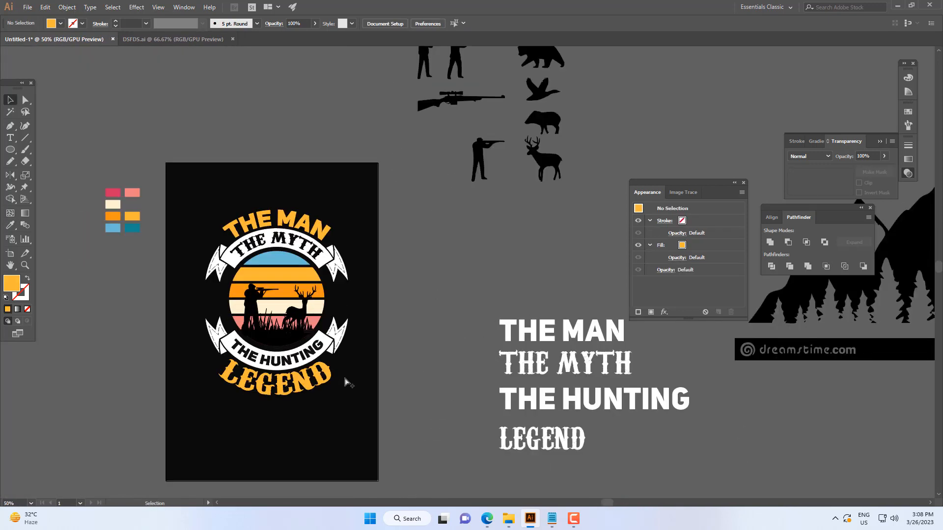
{"action": "scroll", "coordinate": [346, 382], "scroll_direction": "up", "scroll_amount": 1}
{"action": "scroll", "coordinate": [353, 321], "scroll_direction": "up", "scroll_amount": 2}
{"action": "scroll", "coordinate": [371, 326], "scroll_direction": "down", "scroll_amount": 2}
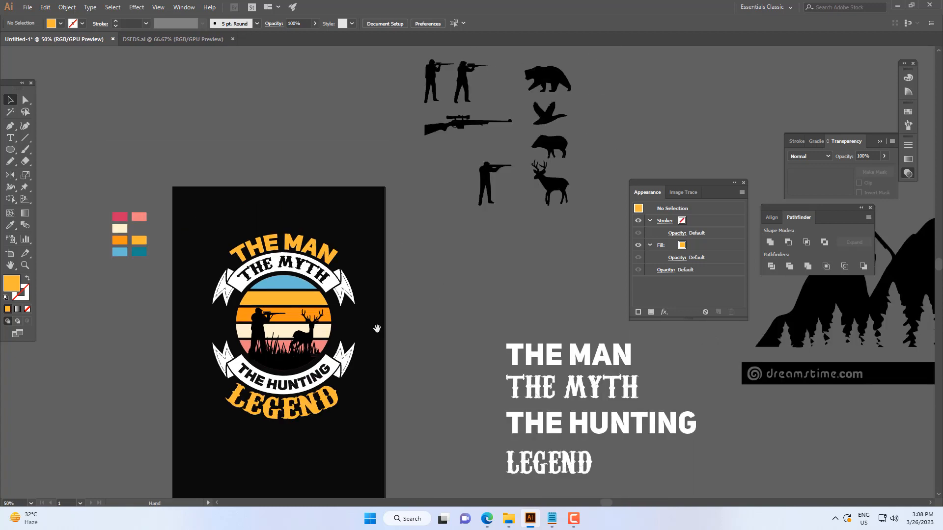
{"action": "scroll", "coordinate": [372, 340], "scroll_direction": "up", "scroll_amount": 1}
{"action": "left_click", "coordinate": [320, 290]}
{"action": "scroll", "coordinate": [323, 290], "scroll_direction": "up", "scroll_amount": 1}
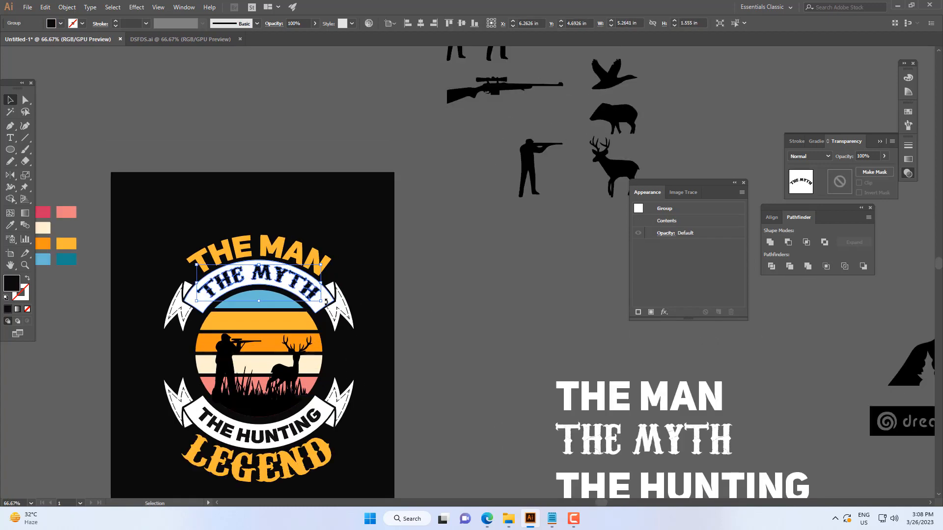
{"action": "left_click", "coordinate": [411, 316]}
{"action": "left_click_drag", "start_coordinate": [330, 299], "coordinate": [360, 330]}
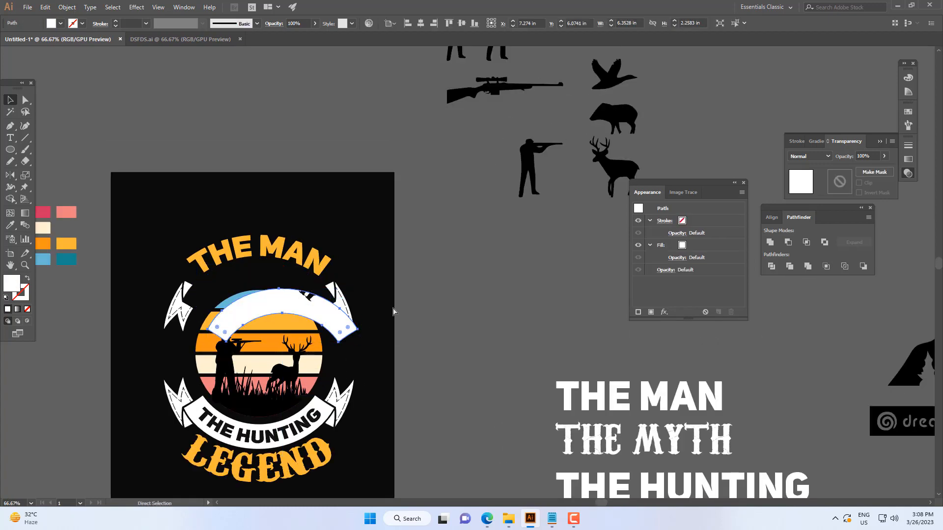
{"action": "key", "text": "ctrl+z"}
{"action": "left_click", "coordinate": [401, 310]}
- Cut THE MYTH out of the upper banner's white centre band with Minus Front
{"action": "left_click", "coordinate": [319, 291]}
{"action": "left_click", "coordinate": [329, 302], "text": "shift"}
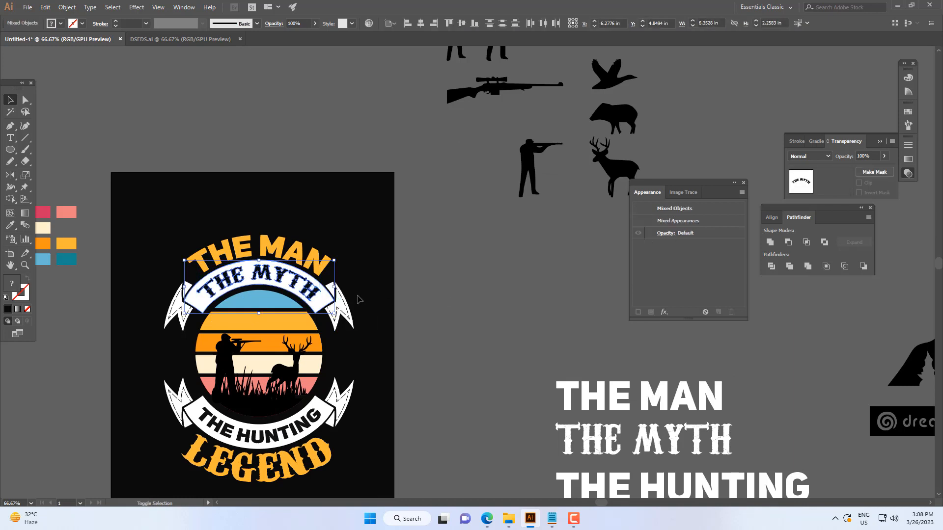
{"action": "left_click", "coordinate": [788, 242]}
{"action": "left_click", "coordinate": [496, 342]}
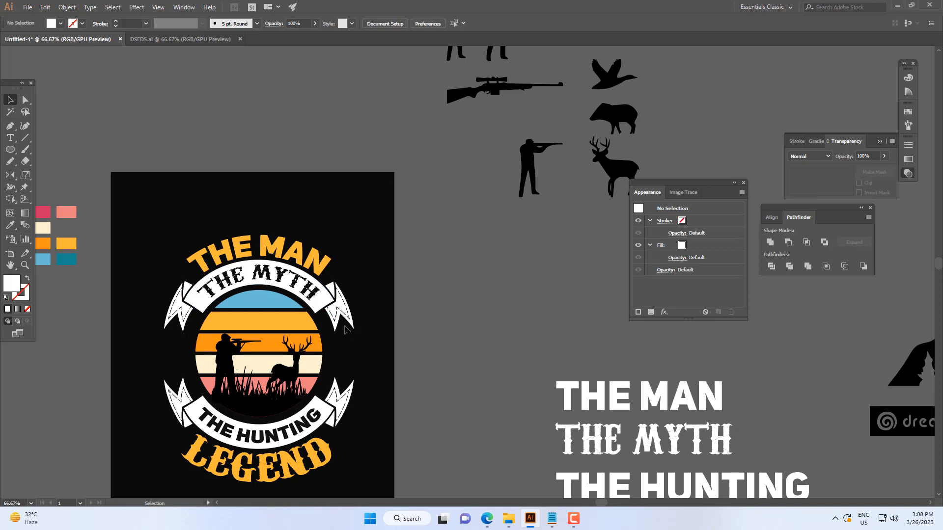
{"action": "left_click_drag", "start_coordinate": [321, 307], "coordinate": [549, 314]}
{"action": "key", "text": "ctrl+z"}
- Cut THE HUNTING out of the lower banner's white centre band with Minus Front
{"action": "key", "text": "space"}
{"action": "left_click_drag", "start_coordinate": [381, 395], "coordinate": [366, 338]}
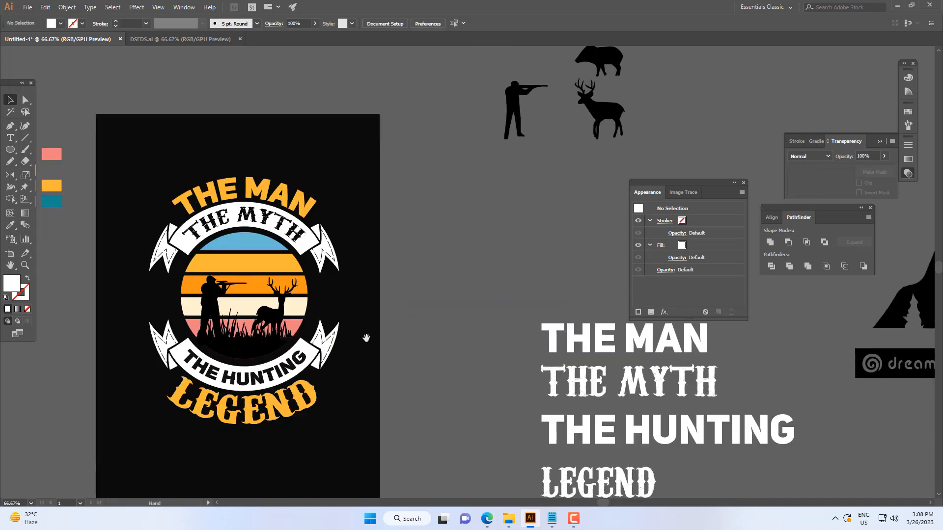
{"action": "left_click", "coordinate": [303, 357]}
{"action": "scroll", "coordinate": [306, 358], "scroll_direction": "up", "scroll_amount": 2}
{"action": "left_click", "coordinate": [321, 356], "text": "shift"}
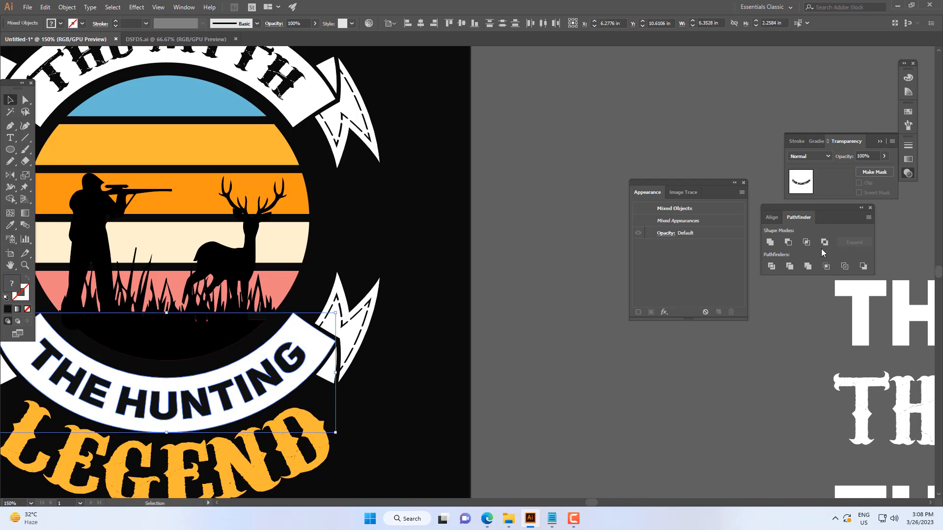
{"action": "left_click", "coordinate": [788, 244]}
{"action": "left_click_drag", "start_coordinate": [359, 382], "coordinate": [544, 371]}
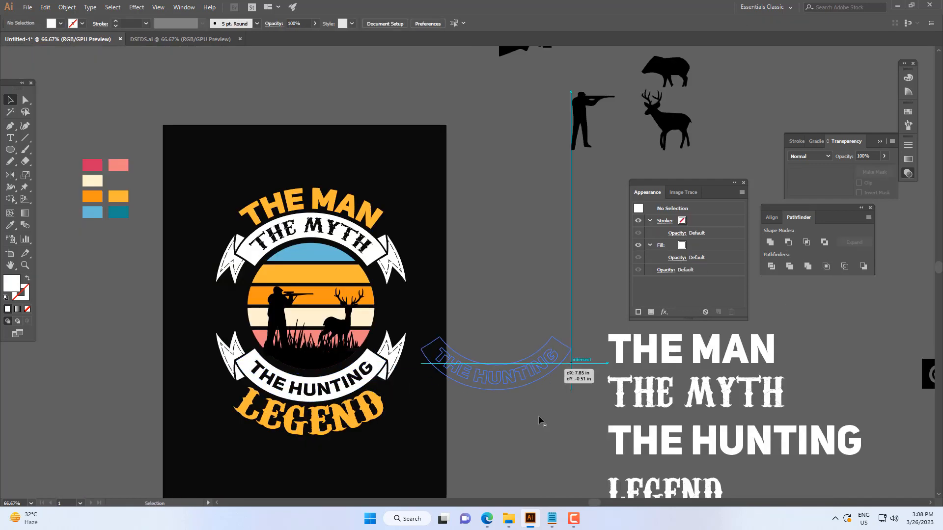
{"action": "key", "text": "ctrl+z"}
{"action": "scroll", "coordinate": [524, 427], "scroll_direction": "down", "scroll_amount": 2}
{"action": "scroll", "coordinate": [476, 411], "scroll_direction": "up", "scroll_amount": 2}
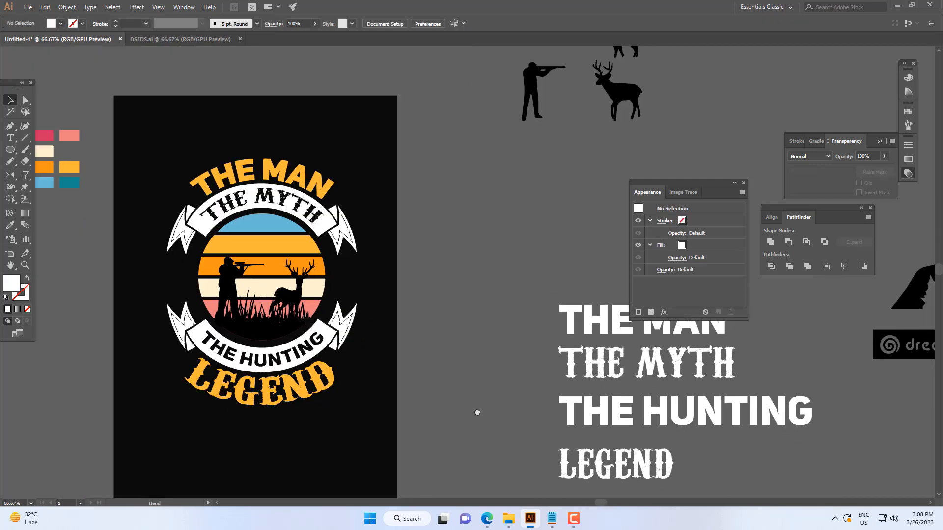
{"action": "scroll", "coordinate": [446, 397], "scroll_direction": "down", "scroll_amount": 2}
{"action": "scroll", "coordinate": [448, 397], "scroll_direction": "up", "scroll_amount": 2}
{"action": "scroll", "coordinate": [450, 396], "scroll_direction": "down", "scroll_amount": 1}
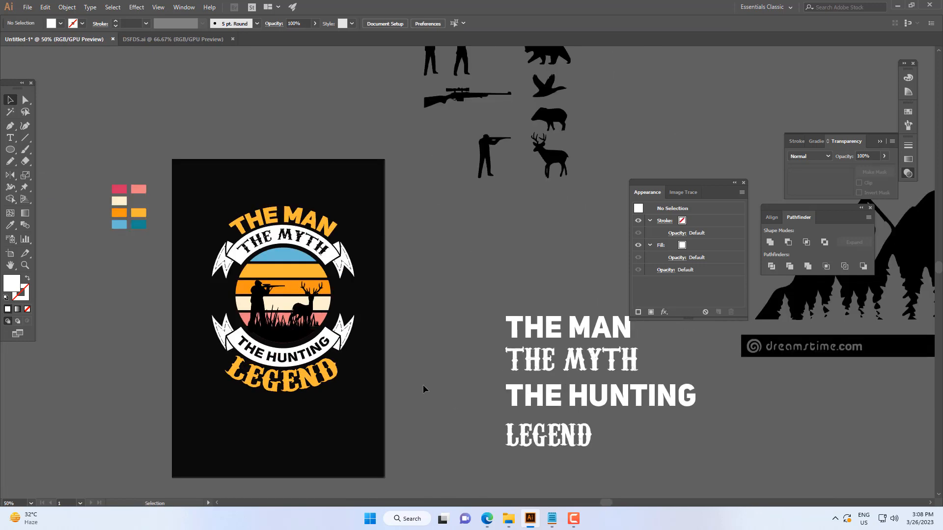
- Start opening a file and browse to the all vector folder inside vector collection on drive G:
{"action": "key", "text": "ctrl+o"}
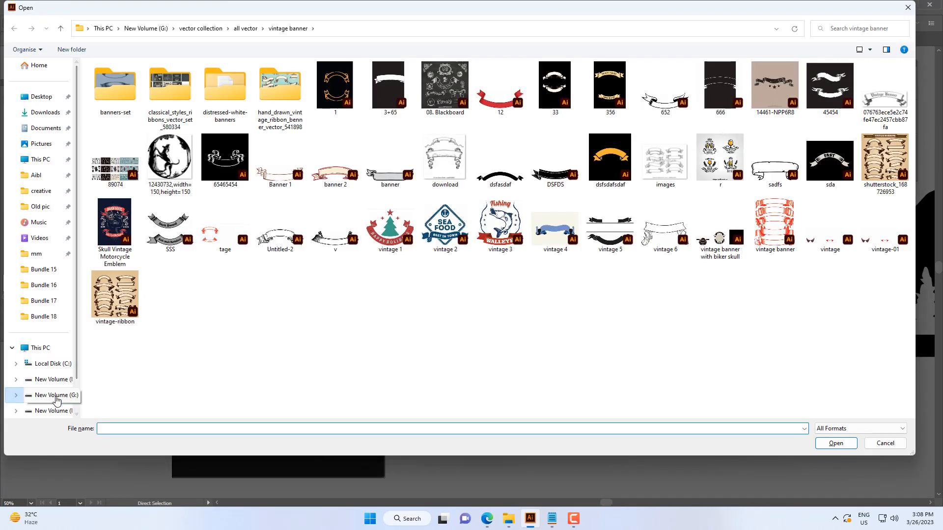
{"action": "left_click", "coordinate": [52, 449]}
{"action": "scroll", "coordinate": [142, 349], "scroll_direction": "down", "scroll_amount": 1}
{"action": "double_click", "coordinate": [129, 388]}
{"action": "scroll", "coordinate": [133, 392], "scroll_direction": "down", "scroll_amount": 8}
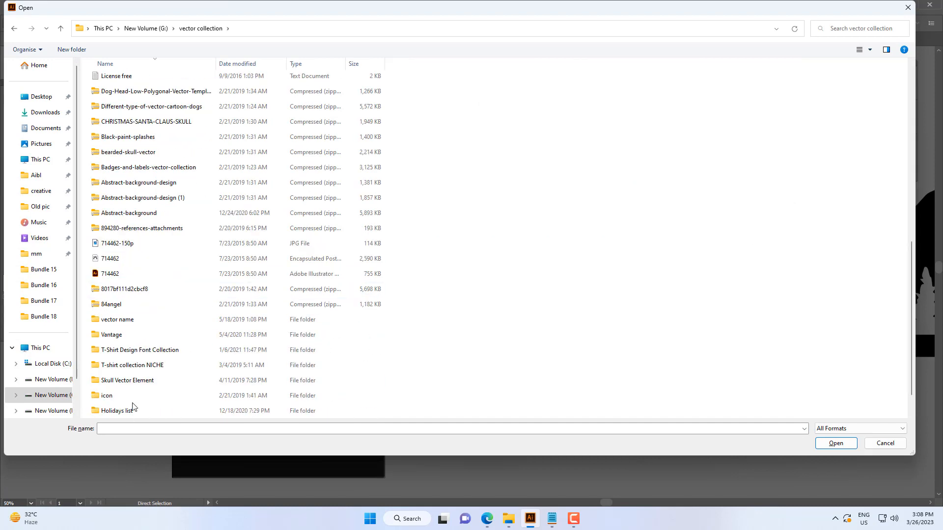
{"action": "scroll", "coordinate": [134, 389], "scroll_direction": "down", "scroll_amount": 1}
{"action": "double_click", "coordinate": [115, 411]}
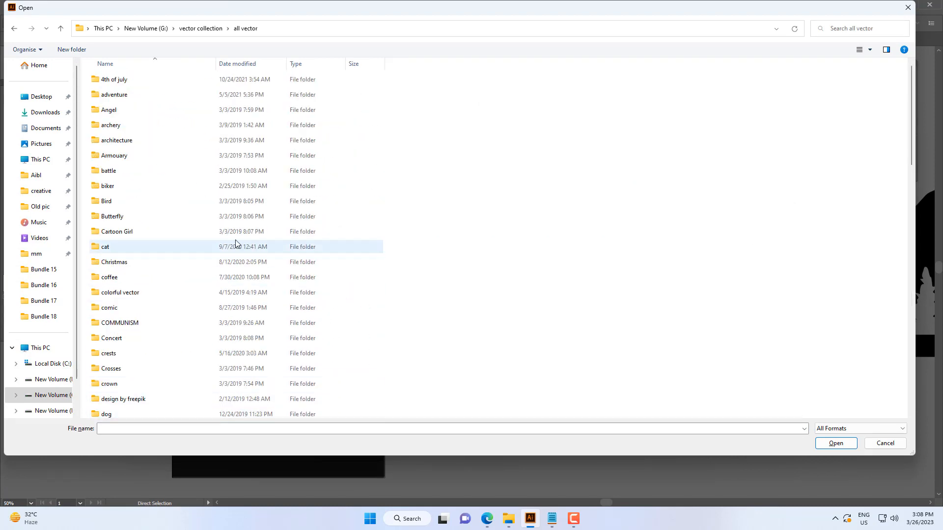
- Open the shutterstock_55005766 EPS file from the grunge and grunge halftone folder inside grunge
{"action": "key", "text": "g"}
{"action": "key", "text": "g"}
{"action": "double_click", "coordinate": [130, 138]}
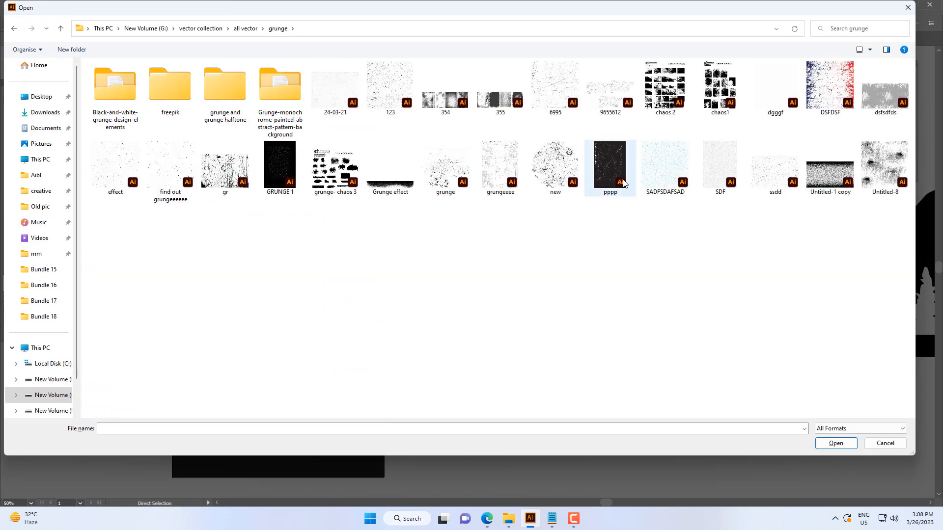
{"action": "double_click", "coordinate": [225, 85]}
{"action": "double_click", "coordinate": [115, 86]}
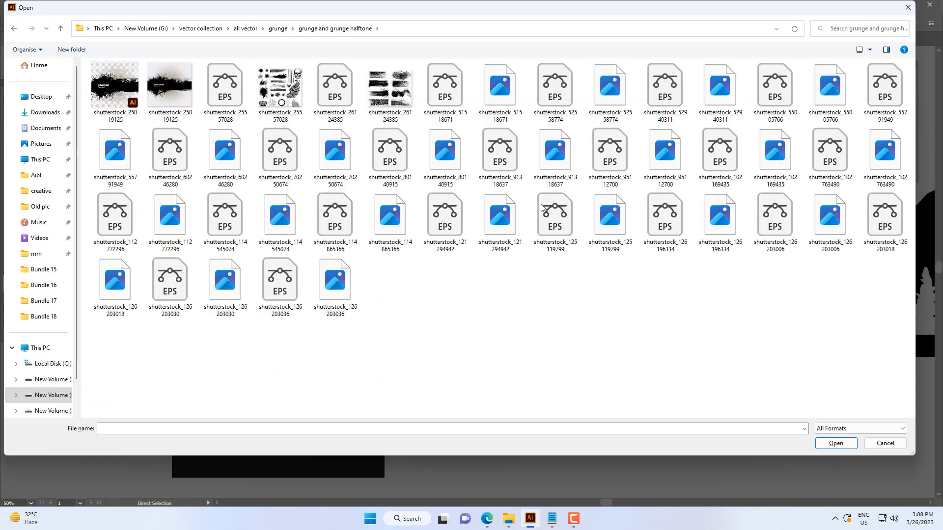
{"action": "double_click", "coordinate": [773, 93]}
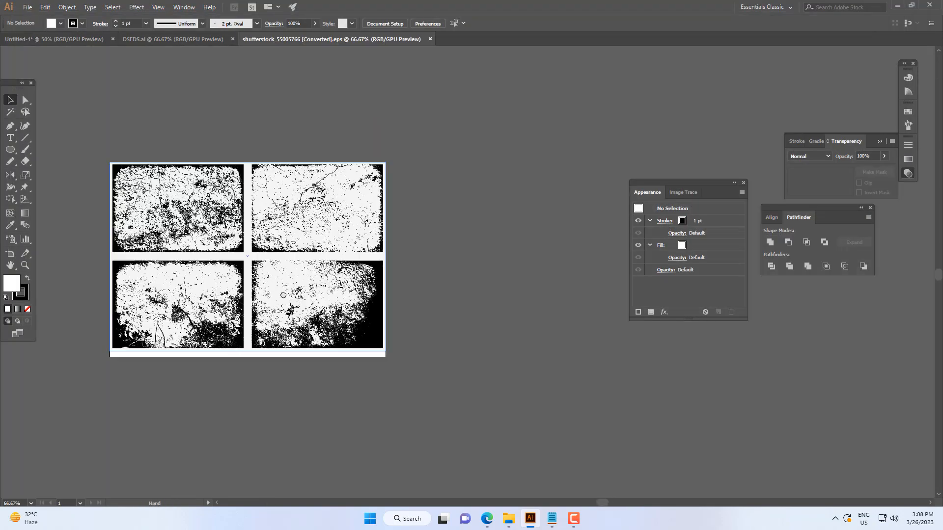
- Copy the upper-right grunge texture of the EPS file and paste it into the Untitled-1 document
{"action": "left_click", "coordinate": [307, 216]}
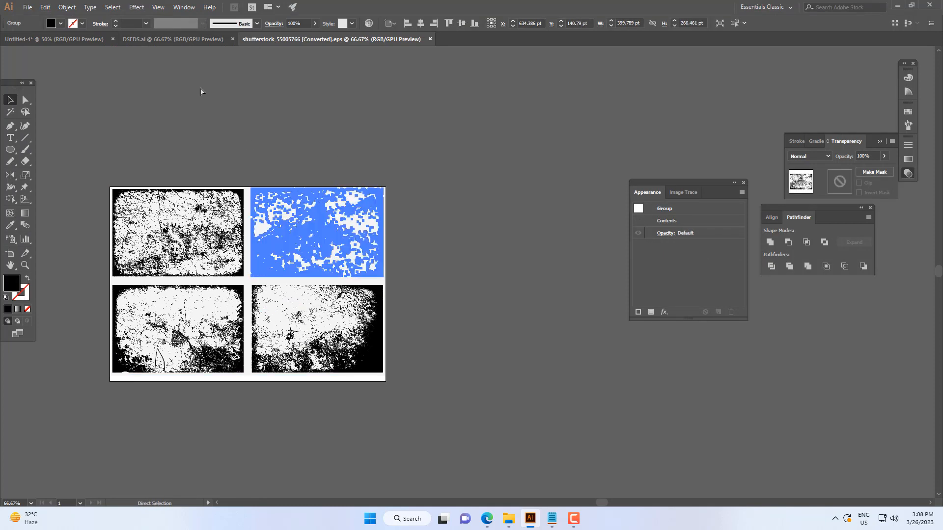
{"action": "key", "text": "ctrl+c"}
{"action": "left_click", "coordinate": [75, 41]}
{"action": "key", "text": "ctrl+v"}
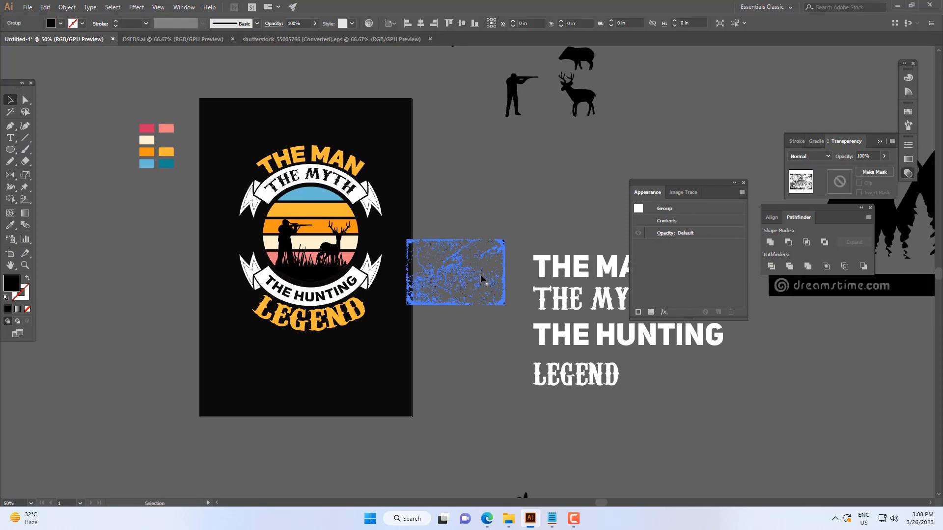
- Rotate the grunge texture upright, enlarge it to about 8.09 × 12.14 in and fit it over the whole design
{"action": "left_click_drag", "start_coordinate": [453, 359], "coordinate": [458, 382]}
{"action": "left_click_drag", "start_coordinate": [469, 283], "coordinate": [325, 254]}
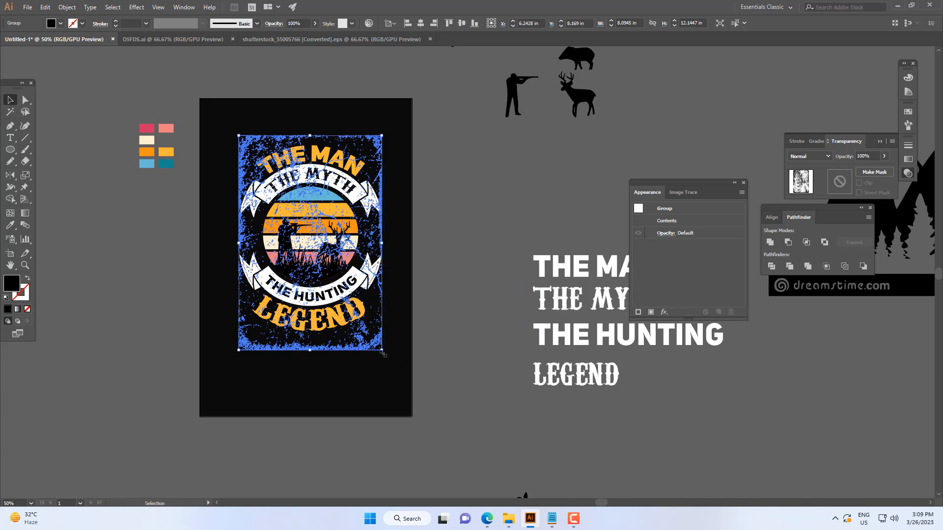
{"action": "left_click", "coordinate": [387, 342]}
{"action": "scroll", "coordinate": [381, 337], "scroll_direction": "up", "scroll_amount": 2}
{"action": "left_click_drag", "start_coordinate": [361, 354], "coordinate": [361, 320]}
{"action": "left_click", "coordinate": [419, 319]}
{"action": "scroll", "coordinate": [420, 320], "scroll_direction": "down", "scroll_amount": 2}
{"action": "left_click_drag", "start_coordinate": [421, 320], "coordinate": [414, 353]}
{"action": "scroll", "coordinate": [400, 252], "scroll_direction": "up", "scroll_amount": 2}
{"action": "left_click_drag", "start_coordinate": [400, 251], "coordinate": [441, 417]}
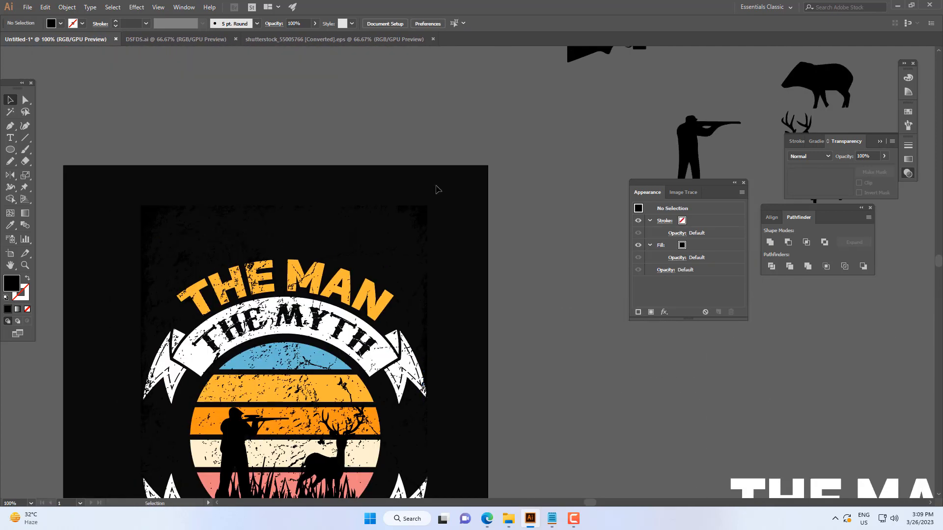
- Cut the grunge texture and paste it in front at the same position over the design
{"action": "left_click_drag", "start_coordinate": [439, 180], "coordinate": [302, 231]}
{"action": "left_click", "coordinate": [45, 7]}
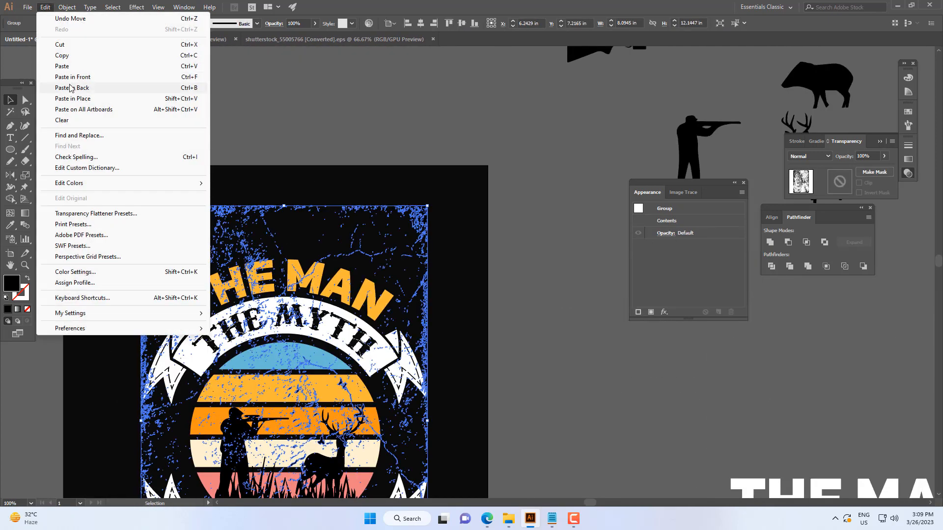
{"action": "left_click", "coordinate": [62, 44]}
{"action": "scroll", "coordinate": [295, 246], "scroll_direction": "down", "scroll_amount": 2}
{"action": "left_click", "coordinate": [45, 7]}
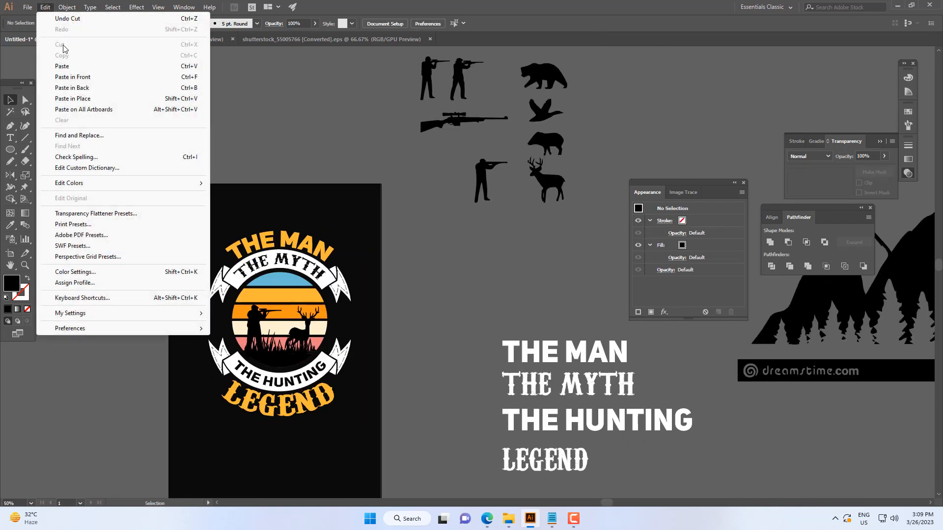
{"action": "left_click", "coordinate": [98, 77]}
{"action": "scroll", "coordinate": [297, 258], "scroll_direction": "up", "scroll_amount": 1}
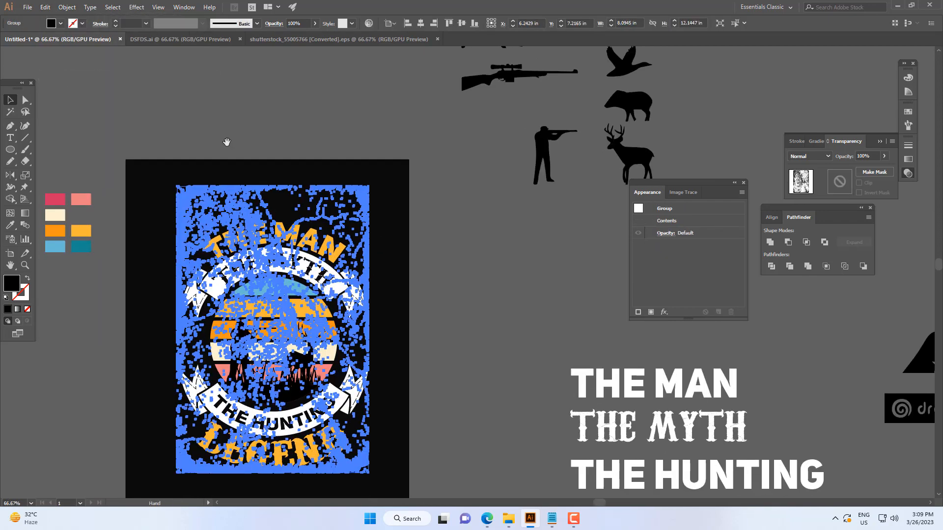
{"action": "scroll", "coordinate": [239, 179], "scroll_direction": "down", "scroll_amount": 1}
- Hide the grunge texture that covers the design
{"action": "left_click", "coordinate": [66, 7]}
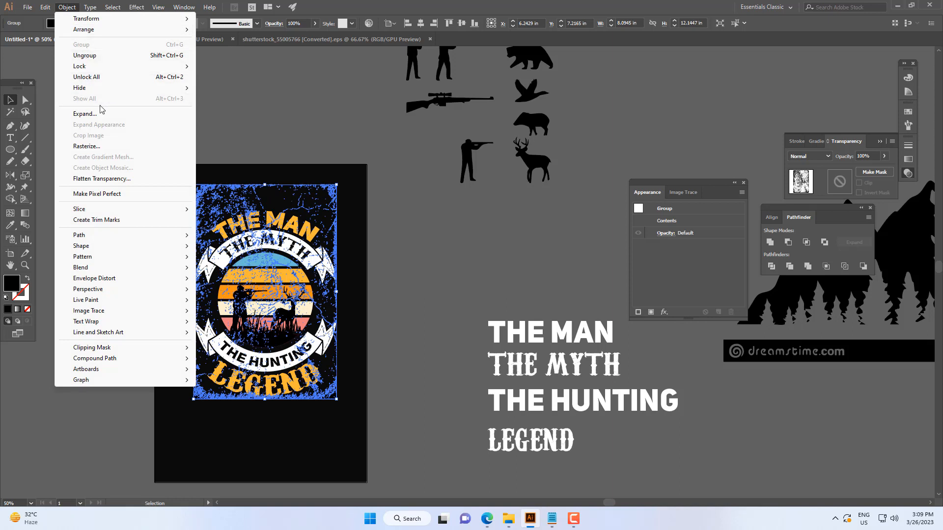
{"action": "mouse_move", "coordinate": [143, 94]}
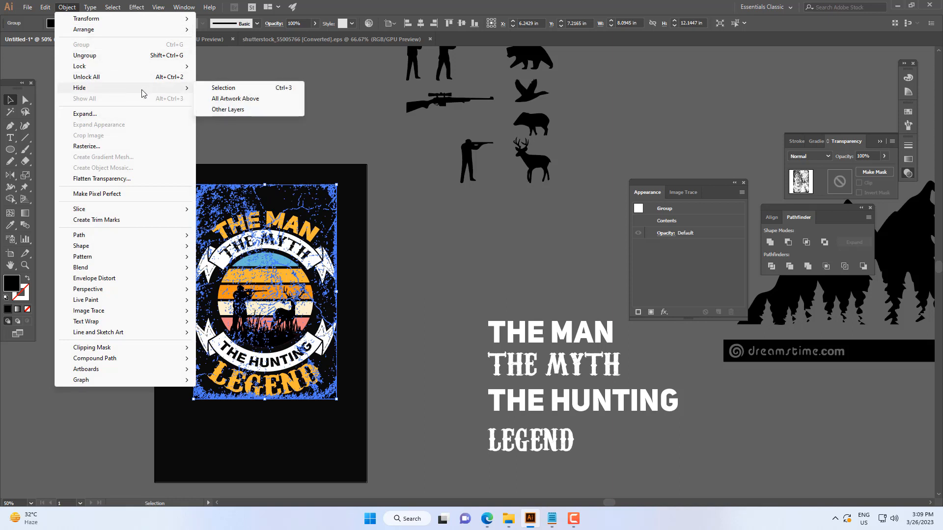
{"action": "left_click", "coordinate": [223, 89]}
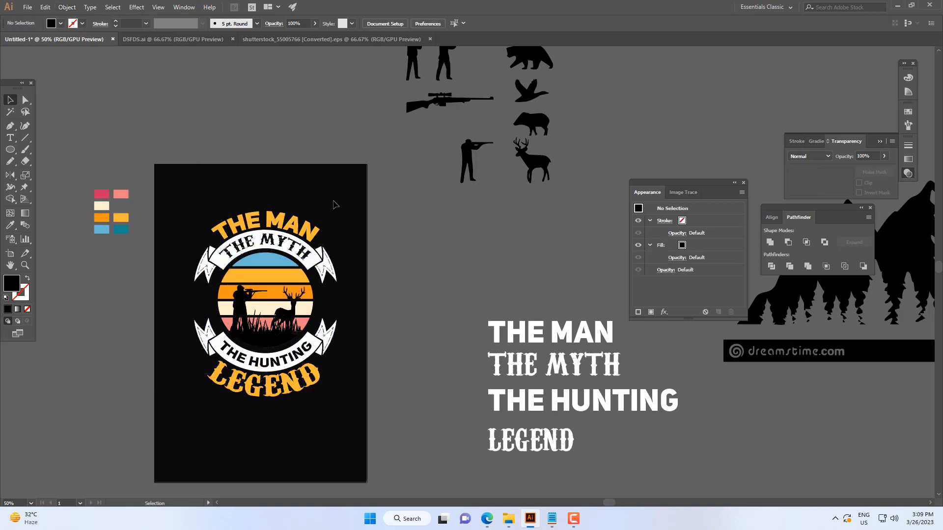
- Hide THE MAN and show all hidden objects again to select it together with the grunge texture
{"action": "left_click", "coordinate": [285, 222]}
{"action": "left_click", "coordinate": [67, 7]}
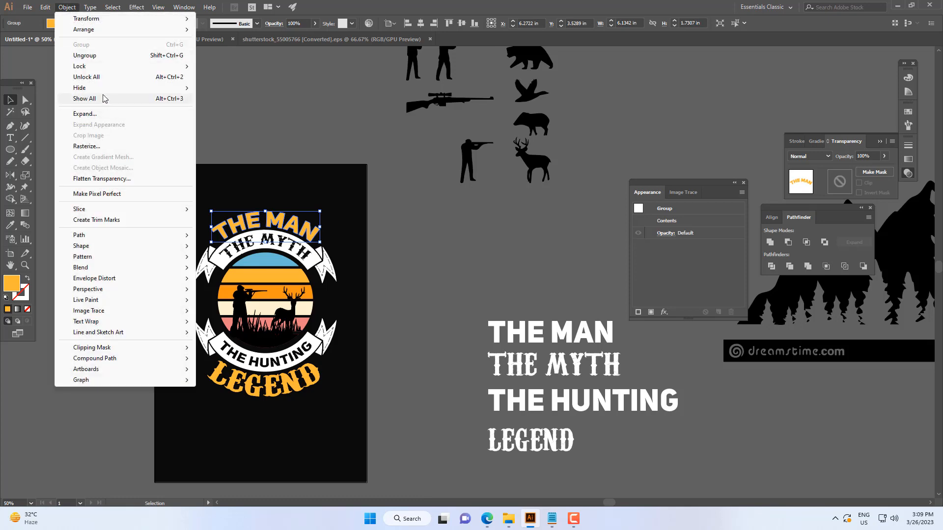
{"action": "mouse_move", "coordinate": [98, 87]}
{"action": "left_click", "coordinate": [223, 88]}
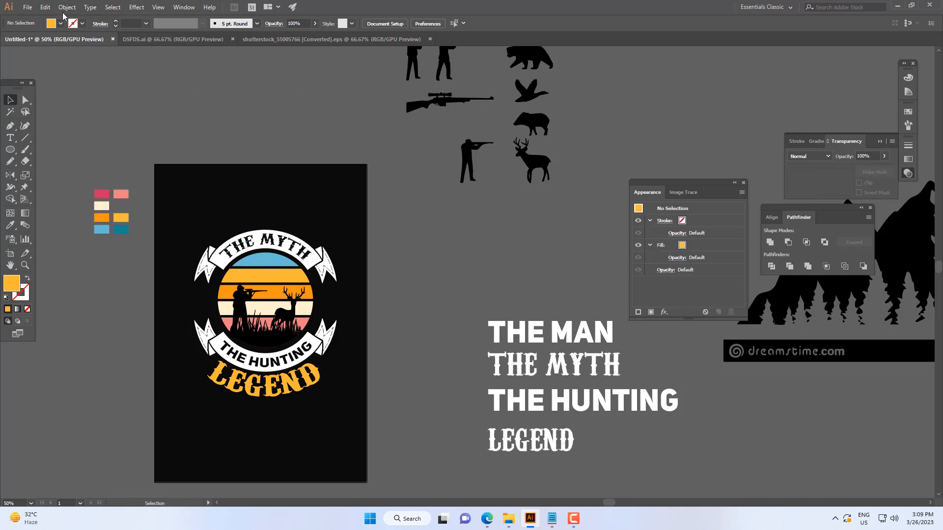
{"action": "left_click", "coordinate": [65, 8]}
{"action": "left_click", "coordinate": [132, 100]}
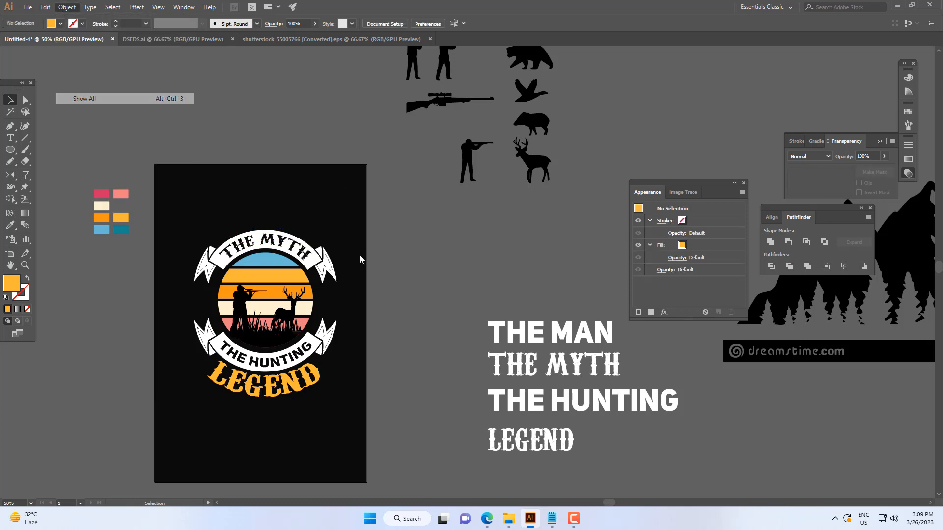
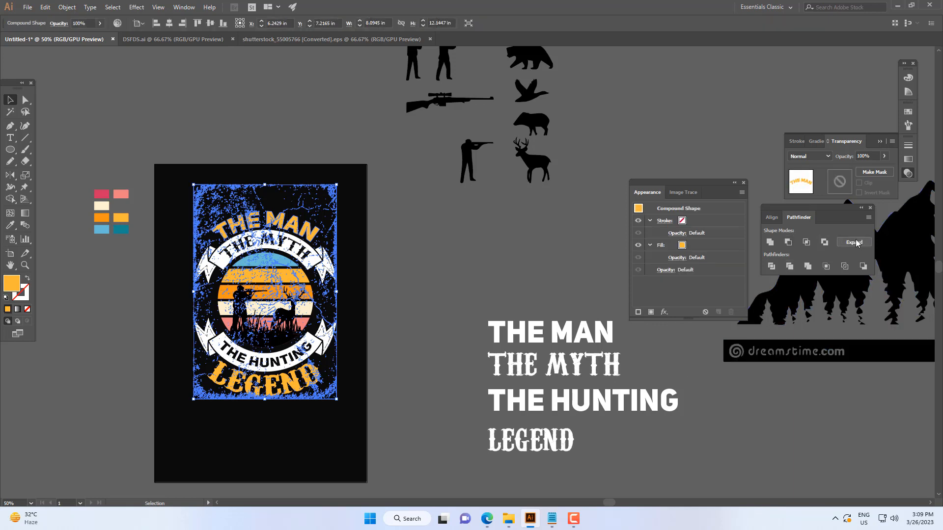
- Expand the compound shape formed from THE MAN and the grunge texture, and check the distressed lettering up close
{"action": "left_click", "coordinate": [854, 244]}
{"action": "left_click", "coordinate": [443, 256]}
{"action": "scroll", "coordinate": [294, 232], "scroll_direction": "up", "scroll_amount": 5}
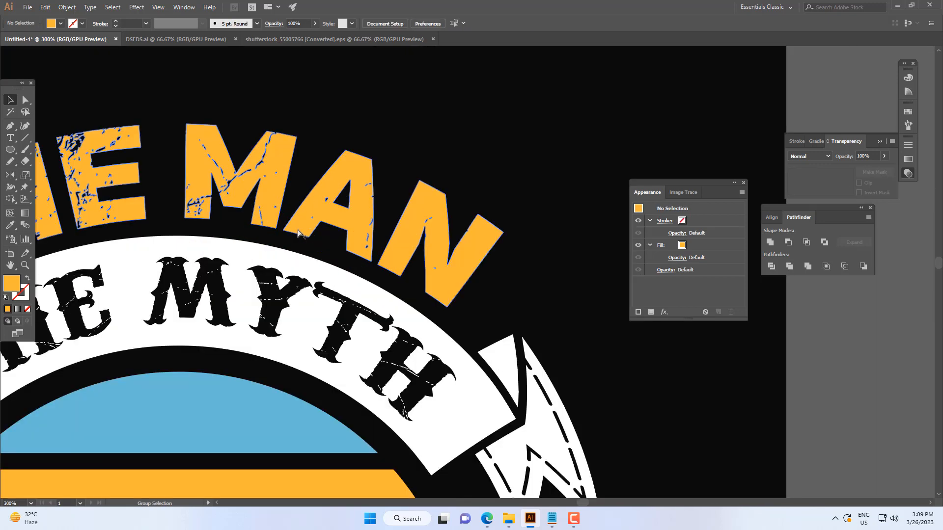
{"action": "left_click_drag", "start_coordinate": [294, 233], "coordinate": [546, 319]}
{"action": "scroll", "coordinate": [322, 244], "scroll_direction": "down", "scroll_amount": 4}
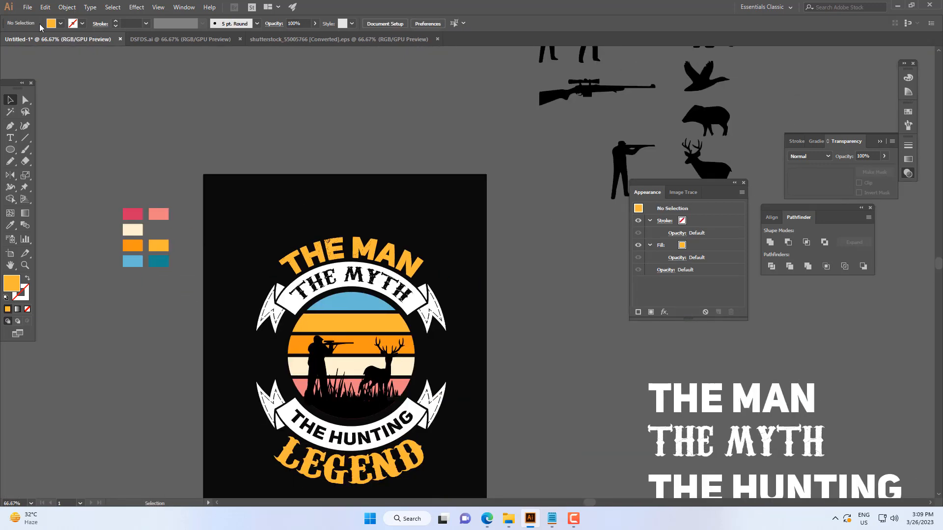
- Paste another copy of the grunge texture in front at its original position and hide it
{"action": "left_click", "coordinate": [45, 7]}
{"action": "left_click", "coordinate": [74, 77]}
{"action": "scroll", "coordinate": [474, 257], "scroll_direction": "up", "scroll_amount": 3}
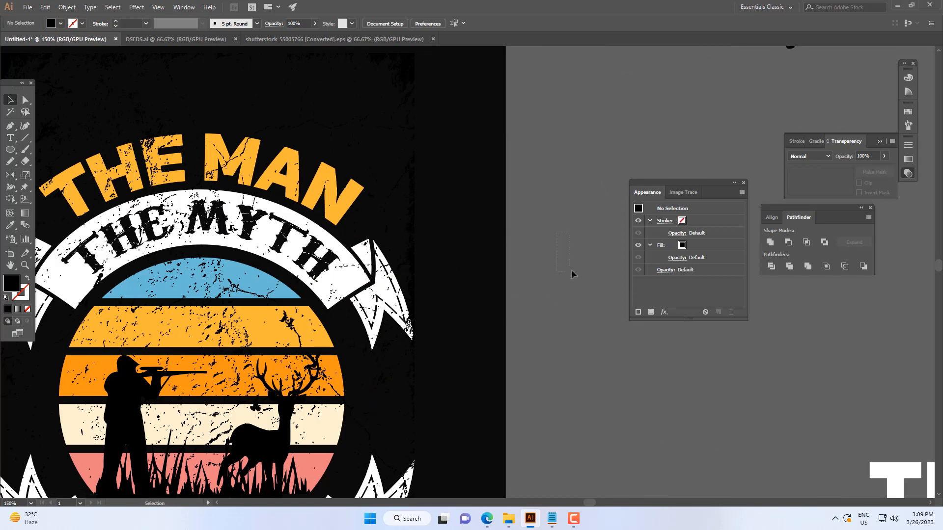
{"action": "scroll", "coordinate": [391, 240], "scroll_direction": "down", "scroll_amount": 3}
{"action": "left_click", "coordinate": [322, 183]}
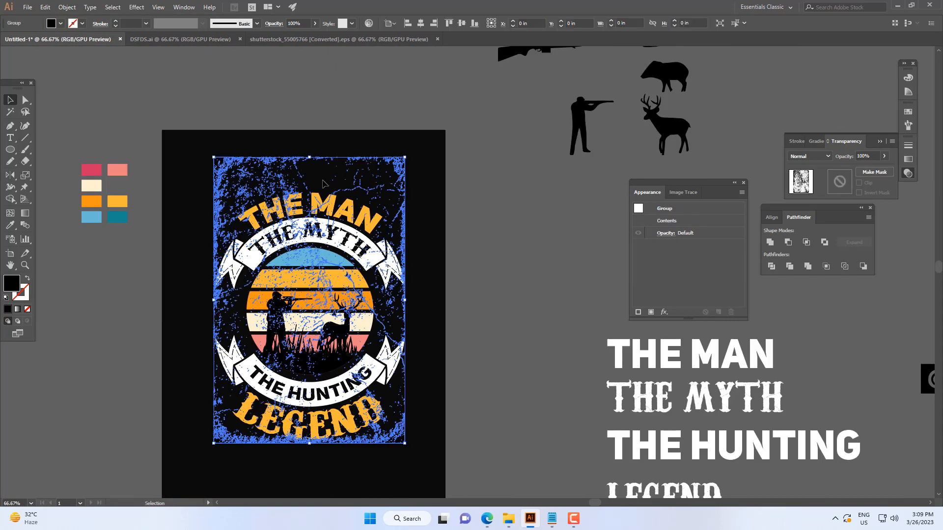
{"action": "left_click", "coordinate": [68, 8]}
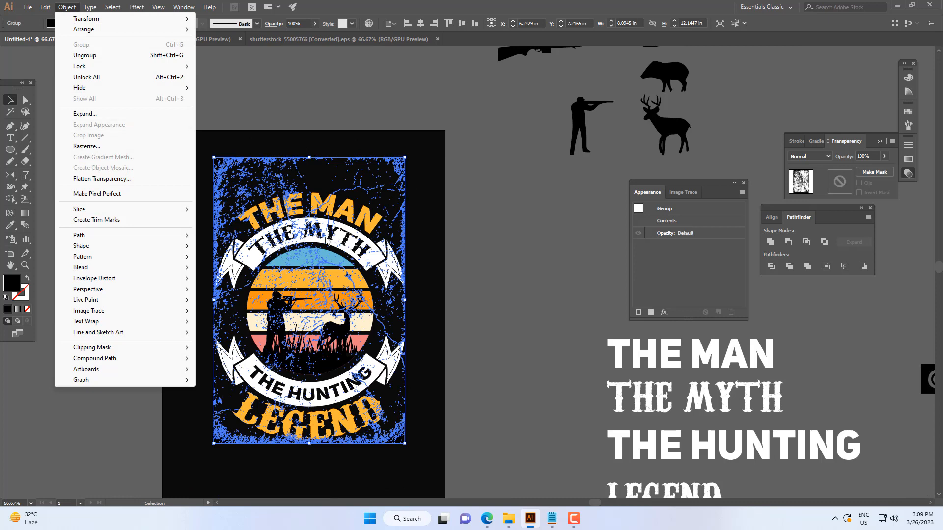
{"action": "mouse_move", "coordinate": [123, 87]}
{"action": "left_click", "coordinate": [256, 91]}
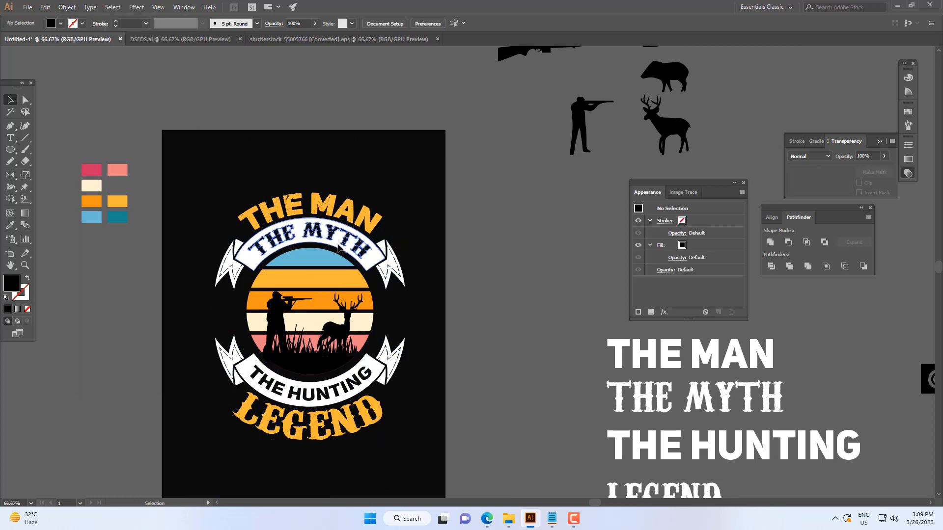
- Hide THE MYTH banner and show all hidden objects again so it is selected together with the grunge texture
{"action": "left_click", "coordinate": [68, 8]}
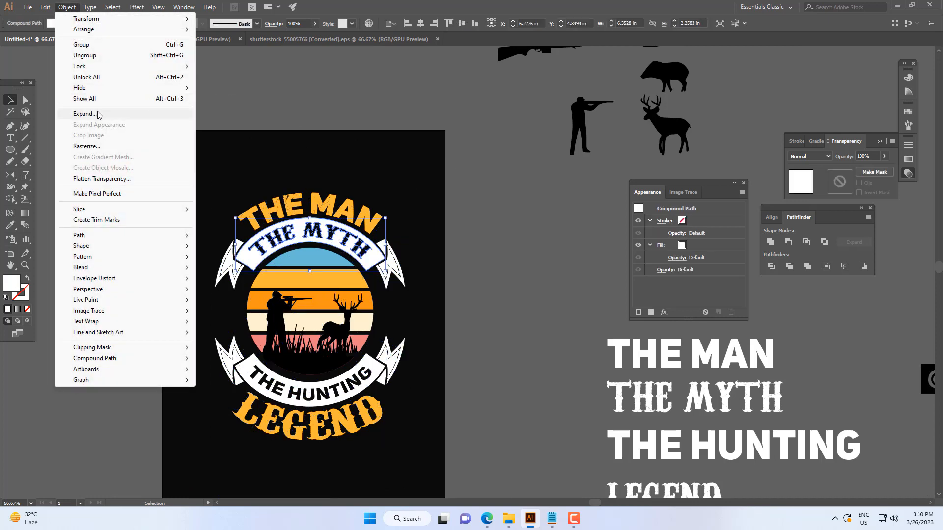
{"action": "mouse_move", "coordinate": [98, 88]}
{"action": "left_click", "coordinate": [229, 88]}
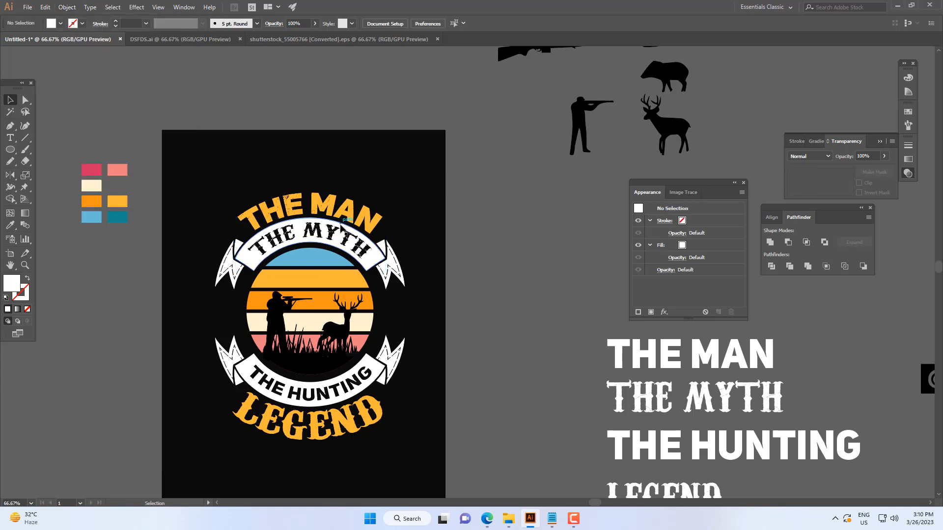
{"action": "left_click", "coordinate": [67, 7]}
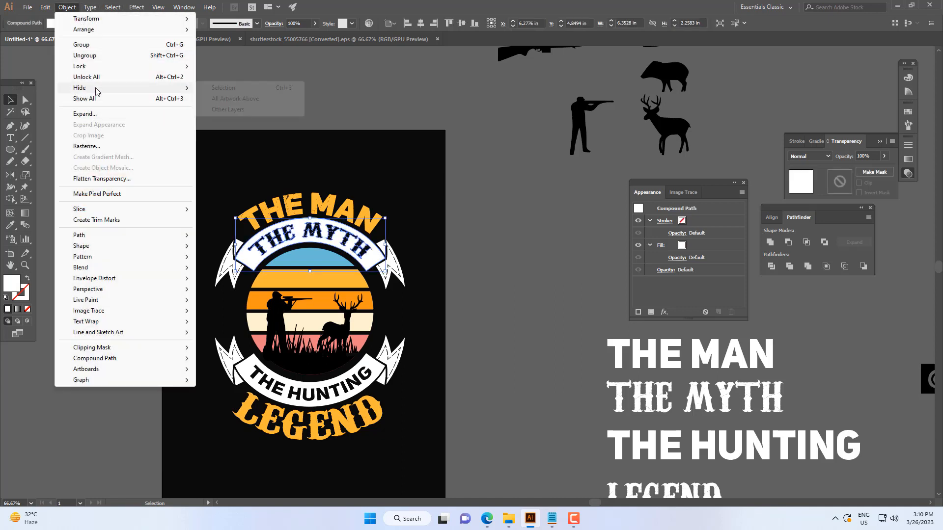
{"action": "mouse_move", "coordinate": [98, 88]}
{"action": "left_click", "coordinate": [258, 91]}
{"action": "left_click", "coordinate": [74, 7]}
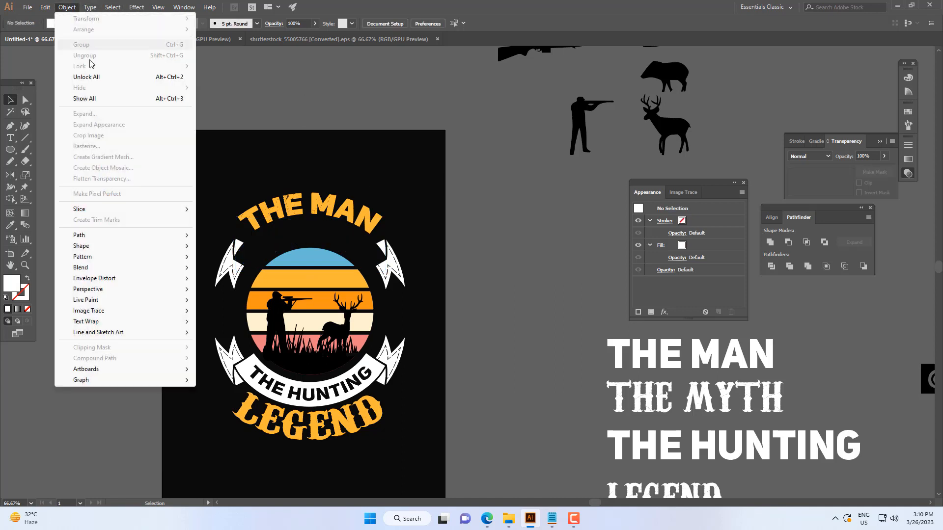
{"action": "left_click", "coordinate": [96, 98]}
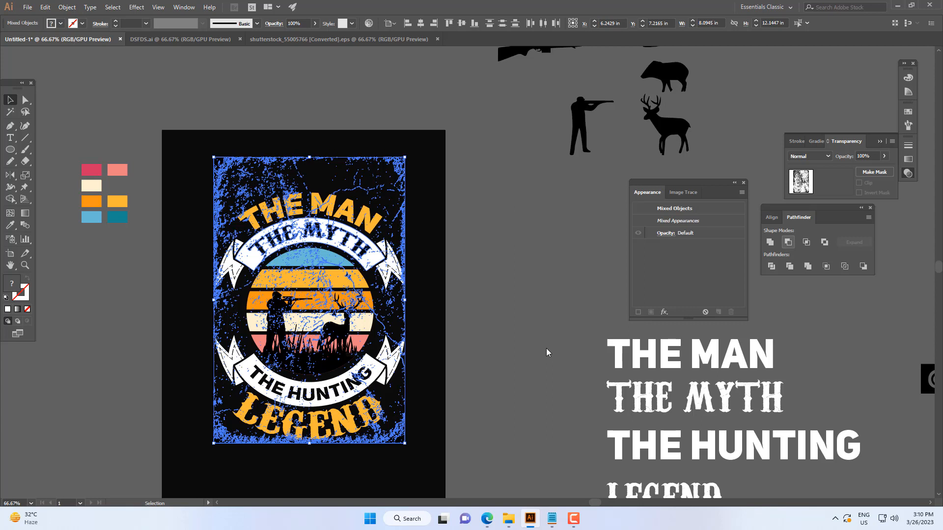
- Subtract the grunge texture from THE MYTH banner with Minus Front and expand the compound shape
{"action": "key", "text": "ctrl+4"}
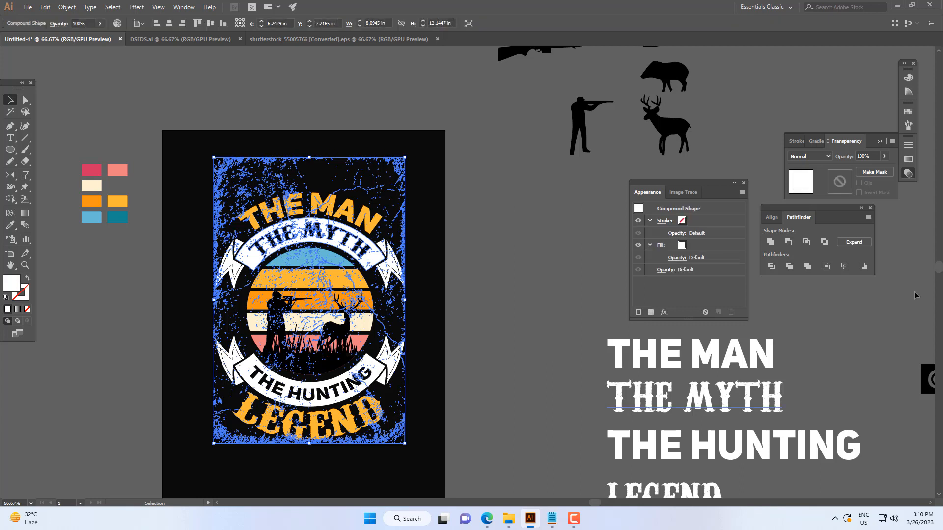
{"action": "left_click", "coordinate": [854, 242]}
{"action": "scroll", "coordinate": [482, 280], "scroll_direction": "down", "scroll_amount": 1}
{"action": "left_click", "coordinate": [482, 278]}
- Inspect the distressed THE MYTH banner up close and within the whole design
{"action": "left_click_drag", "start_coordinate": [437, 316], "coordinate": [437, 278]}
{"action": "scroll", "coordinate": [373, 205], "scroll_direction": "up", "scroll_amount": 4}
{"action": "left_click_drag", "start_coordinate": [378, 204], "coordinate": [653, 381]}
{"action": "scroll", "coordinate": [477, 358], "scroll_direction": "down", "scroll_amount": 4}
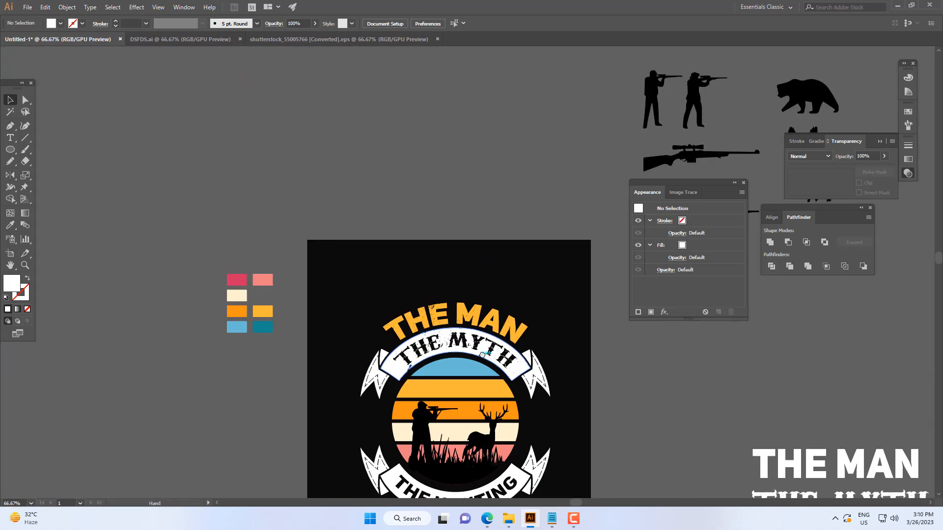
{"action": "left_click_drag", "start_coordinate": [532, 486], "coordinate": [459, 375]}
{"action": "scroll", "coordinate": [460, 412], "scroll_direction": "up", "scroll_amount": 2}
{"action": "scroll", "coordinate": [459, 375], "scroll_direction": "down", "scroll_amount": 4}
{"action": "scroll", "coordinate": [459, 375], "scroll_direction": "up", "scroll_amount": 3}
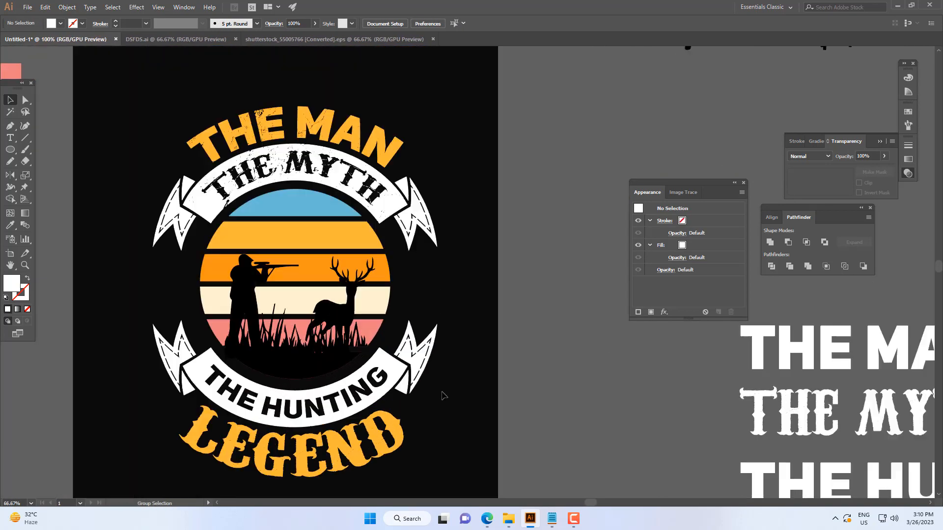
- Paste the grunge texture in front over the design again, with THE MYTH banner already distressed
{"action": "left_click", "coordinate": [45, 7]}
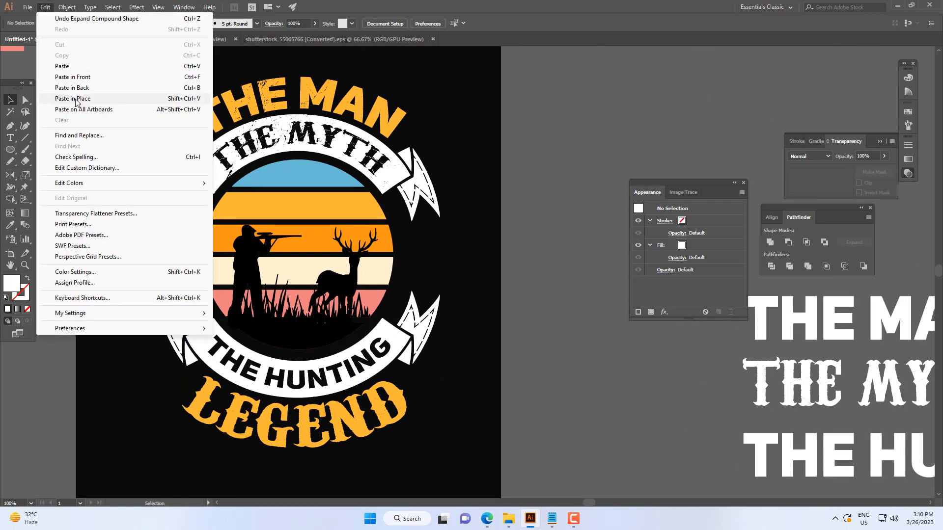
{"action": "left_click", "coordinate": [74, 78]}
{"action": "left_click_drag", "start_coordinate": [487, 336], "coordinate": [474, 295]}
{"action": "left_click", "coordinate": [474, 294]}
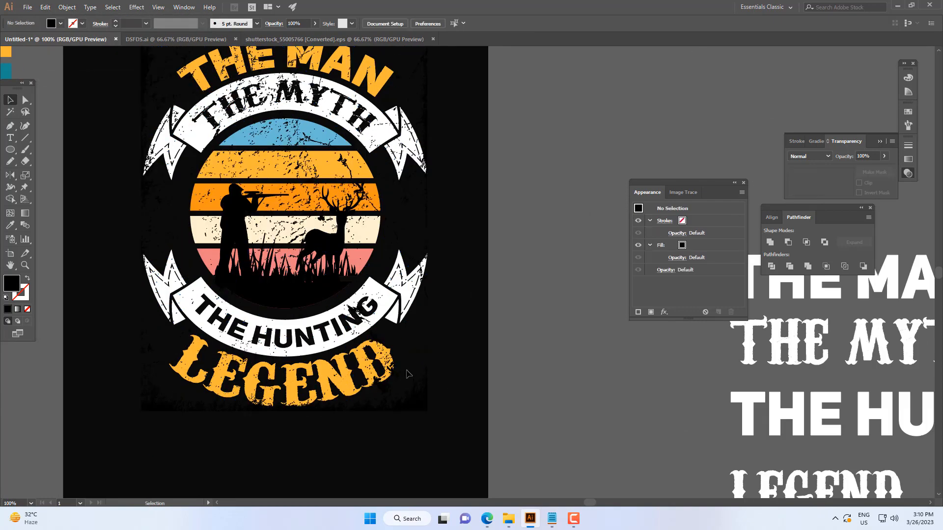
- Shift the grunge texture down over THE HUNTING banner and LEGEND, to about X 6.20 in, Y 9.18 in
{"action": "left_click_drag", "start_coordinate": [409, 386], "coordinate": [394, 470]}
{"action": "left_click_drag", "start_coordinate": [374, 368], "coordinate": [341, 308]}
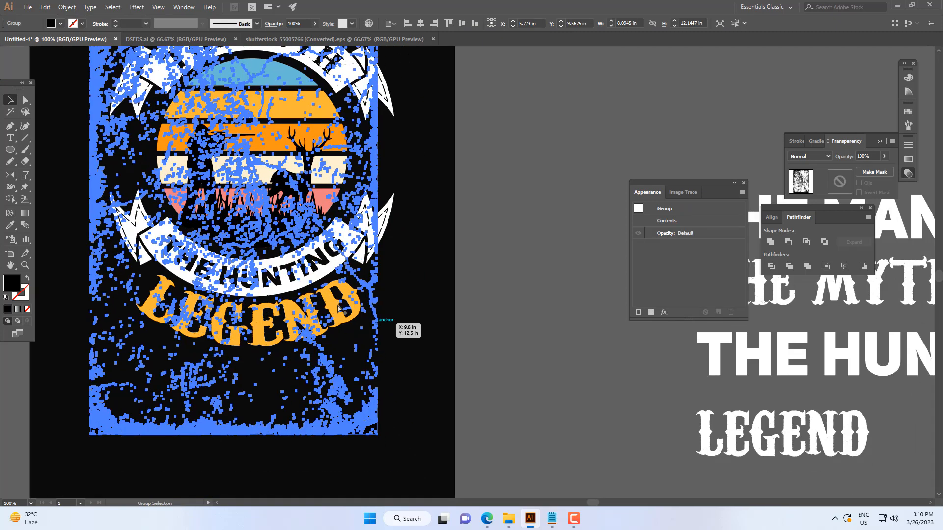
{"action": "scroll", "coordinate": [339, 308], "scroll_direction": "down", "scroll_amount": 2}
{"action": "left_click_drag", "start_coordinate": [348, 355], "coordinate": [357, 379]}
{"action": "left_click", "coordinate": [381, 375]}
{"action": "scroll", "coordinate": [323, 308], "scroll_direction": "up", "scroll_amount": 2}
{"action": "left_click_drag", "start_coordinate": [318, 289], "coordinate": [333, 320]}
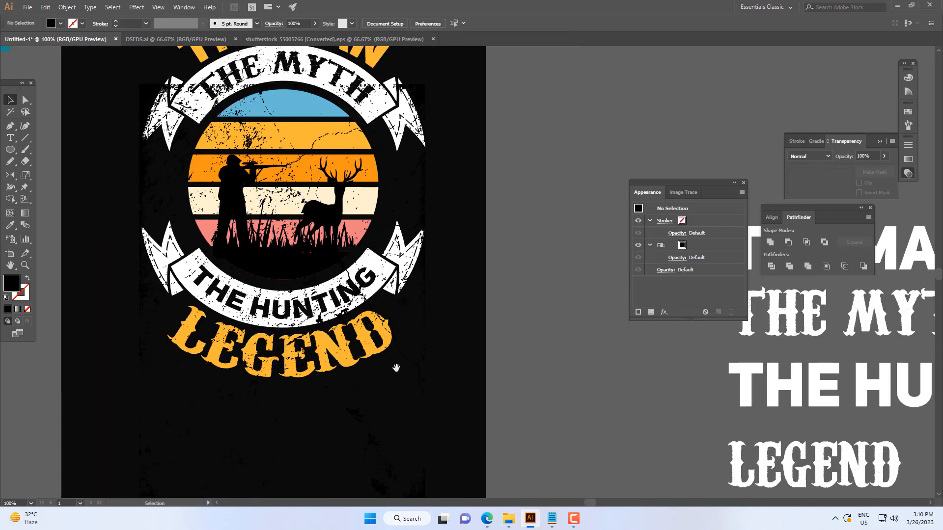
{"action": "left_click_drag", "start_coordinate": [396, 367], "coordinate": [376, 337]}
{"action": "left_click_drag", "start_coordinate": [403, 459], "coordinate": [400, 404]}
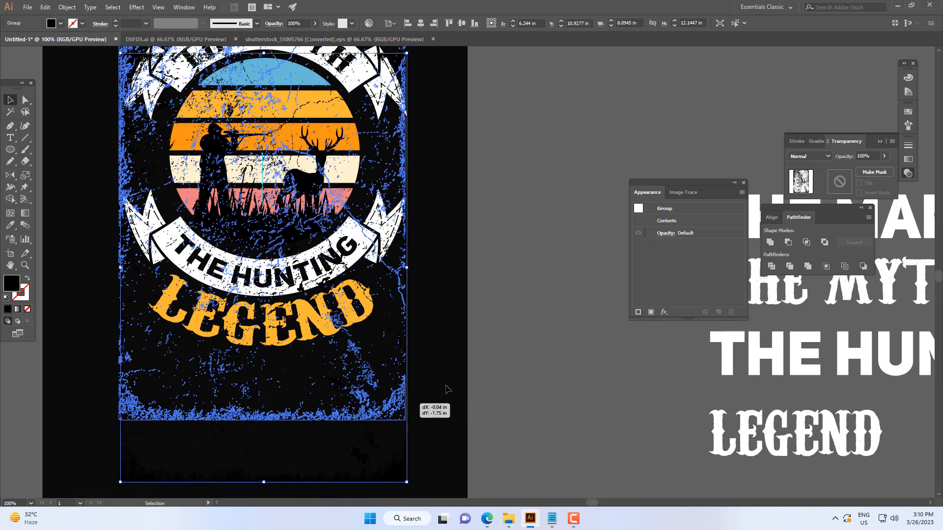
{"action": "left_click", "coordinate": [445, 385]}
{"action": "scroll", "coordinate": [445, 385], "scroll_direction": "down", "scroll_amount": 1}
{"action": "scroll", "coordinate": [425, 389], "scroll_direction": "up", "scroll_amount": 1}
- Hide the repositioned grunge texture that covers the lower half of the design
{"action": "left_click", "coordinate": [409, 404]}
{"action": "left_click", "coordinate": [67, 7]}
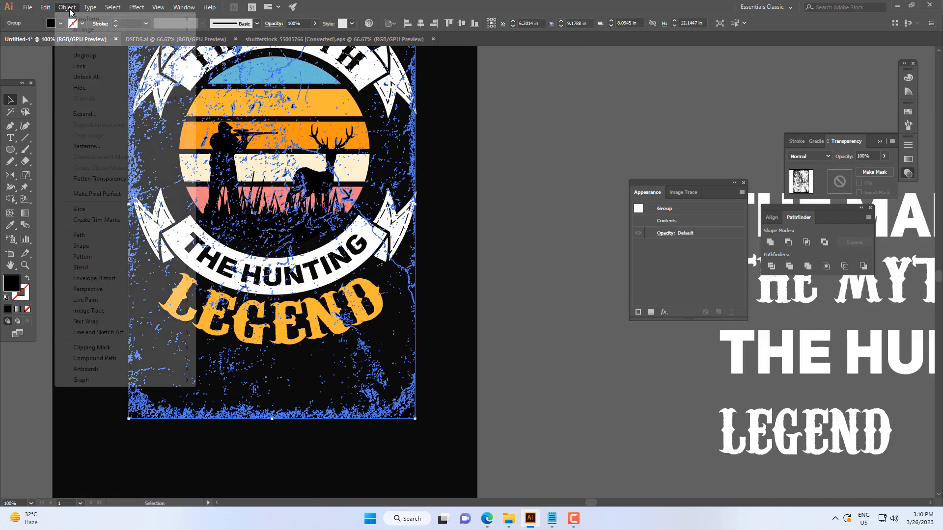
{"action": "mouse_move", "coordinate": [101, 89]}
{"action": "left_click", "coordinate": [245, 90]}
- Hide THE HUNTING banner and show all hidden objects again so it is selected together with the grunge texture
{"action": "left_click", "coordinate": [376, 240]}
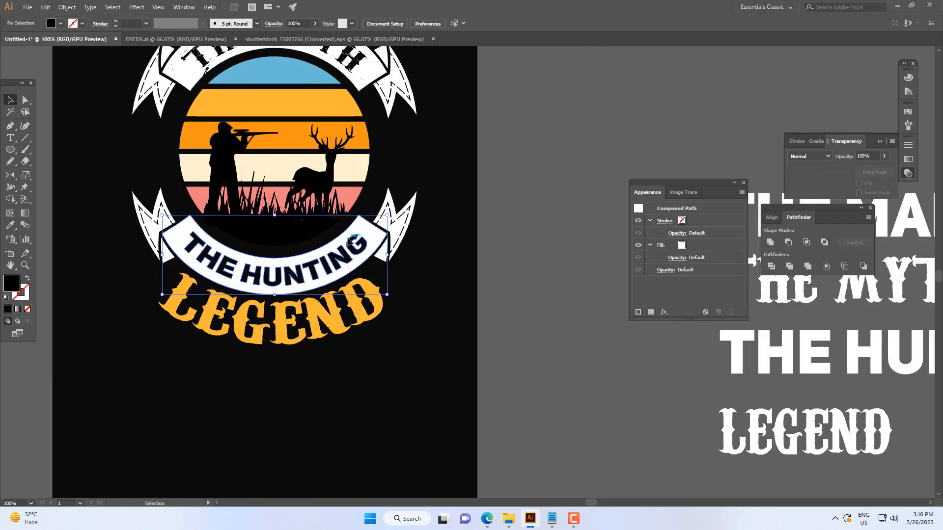
{"action": "left_click", "coordinate": [75, 9]}
{"action": "mouse_move", "coordinate": [67, 7]}
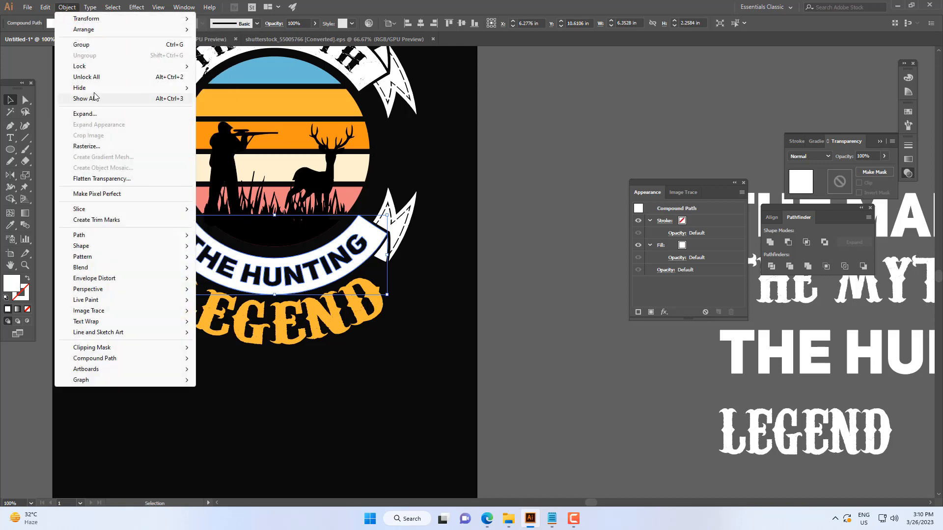
{"action": "mouse_move", "coordinate": [113, 87]}
{"action": "left_click", "coordinate": [252, 88]}
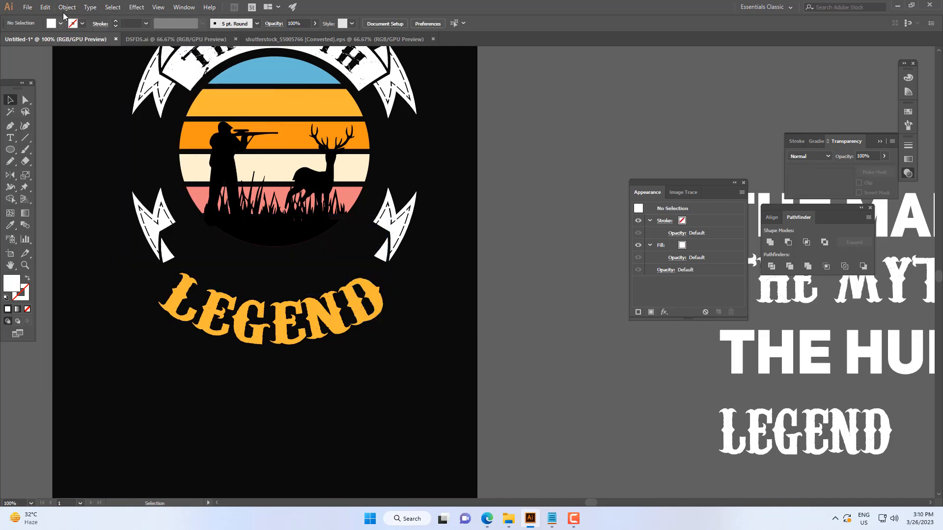
{"action": "left_click", "coordinate": [67, 7]}
{"action": "left_click", "coordinate": [88, 97]}
- Subtract the grunge texture from THE HUNTING banner with Minus Front, expand the compound shape and check the banner
{"action": "key", "text": "ctrl+minus"}
{"action": "key", "text": "ctrl+minus"}
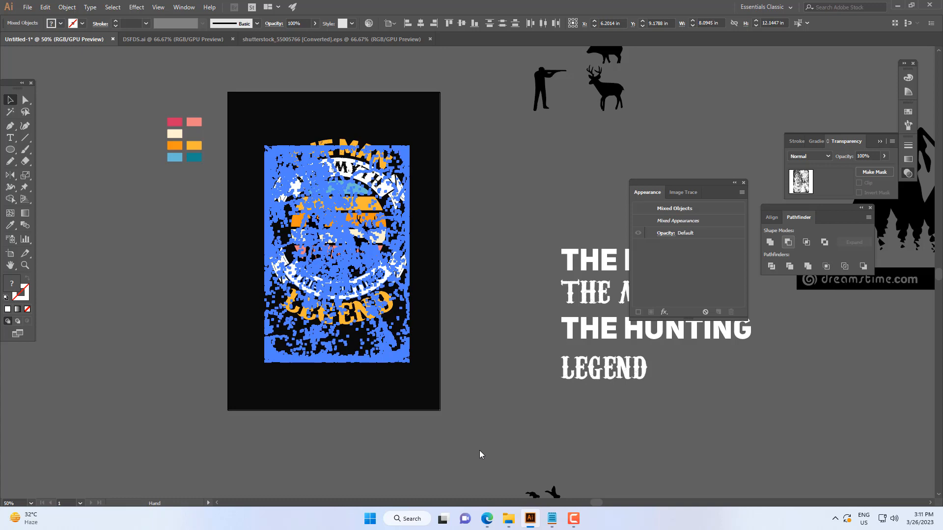
{"action": "left_click", "coordinate": [788, 242], "text": "alt"}
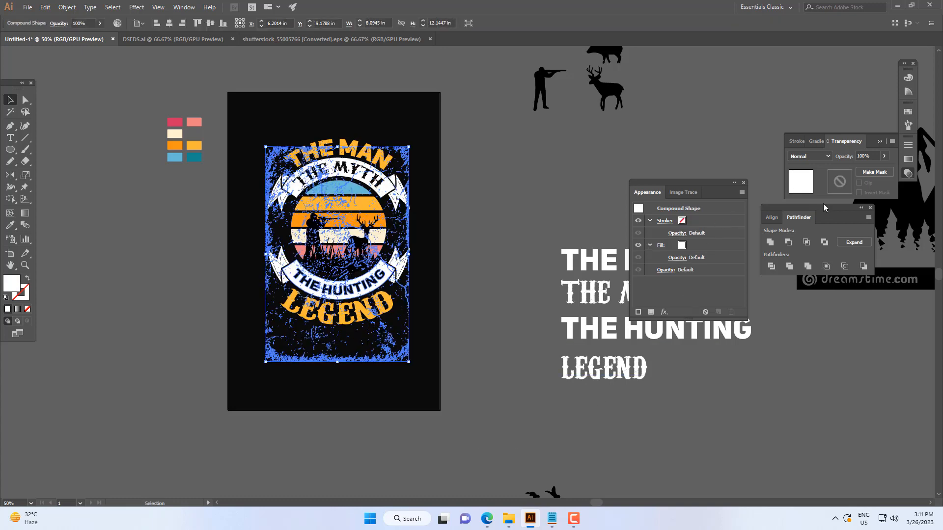
{"action": "left_click", "coordinate": [853, 243]}
{"action": "left_click", "coordinate": [499, 347]}
{"action": "scroll", "coordinate": [385, 267], "scroll_direction": "up", "scroll_amount": 3}
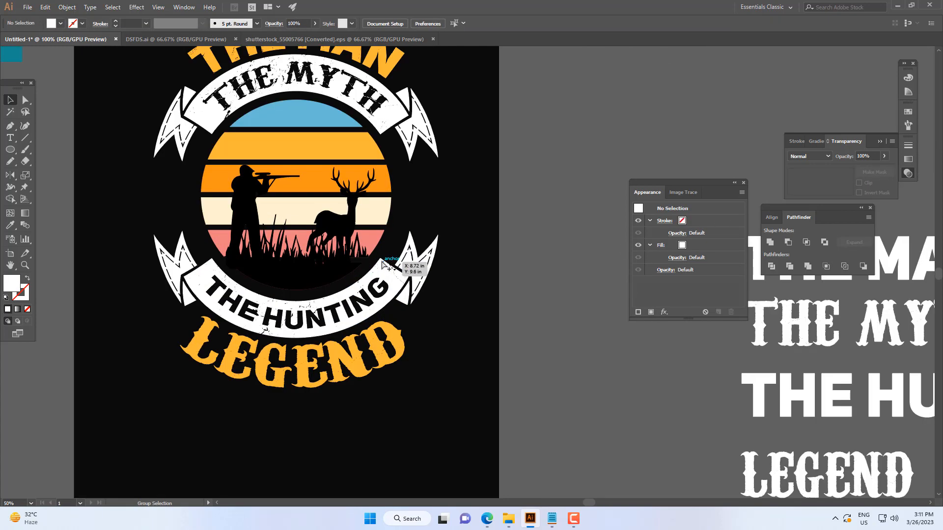
{"action": "scroll", "coordinate": [423, 309], "scroll_direction": "down", "scroll_amount": 2}
{"action": "scroll", "coordinate": [410, 373], "scroll_direction": "up", "scroll_amount": 1}
{"action": "scroll", "coordinate": [402, 365], "scroll_direction": "down", "scroll_amount": 3}
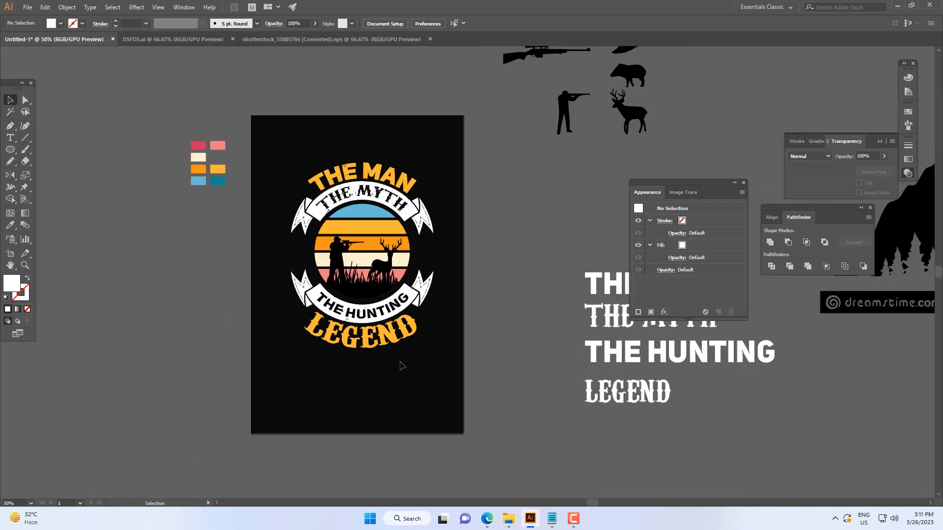
- Paste the grunge texture in front once more and nudge it up about 0.07 in over LEGEND
{"action": "left_click", "coordinate": [45, 7]}
{"action": "left_click", "coordinate": [74, 77]}
{"action": "scroll", "coordinate": [446, 383], "scroll_direction": "up", "scroll_amount": 1}
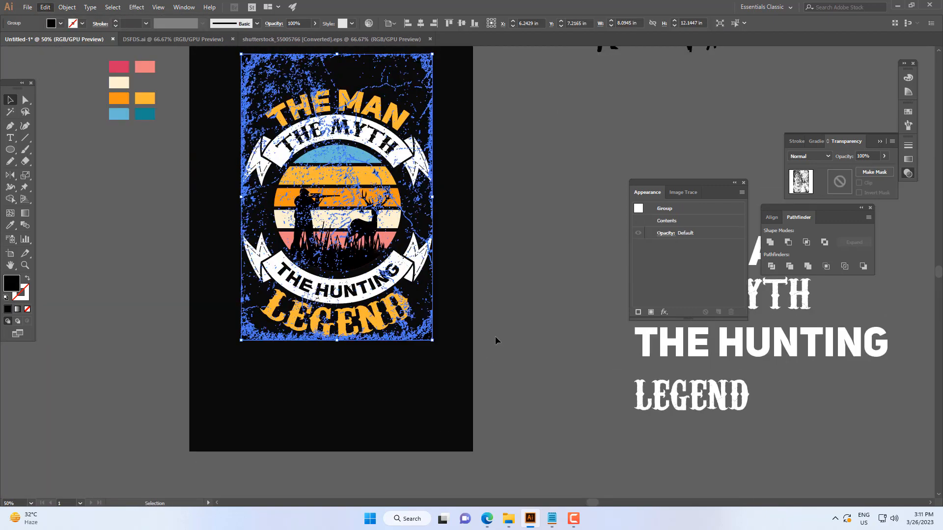
{"action": "left_click", "coordinate": [495, 336]}
{"action": "scroll", "coordinate": [420, 332], "scroll_direction": "up", "scroll_amount": 1}
{"action": "left_click_drag", "start_coordinate": [414, 340], "coordinate": [432, 368]}
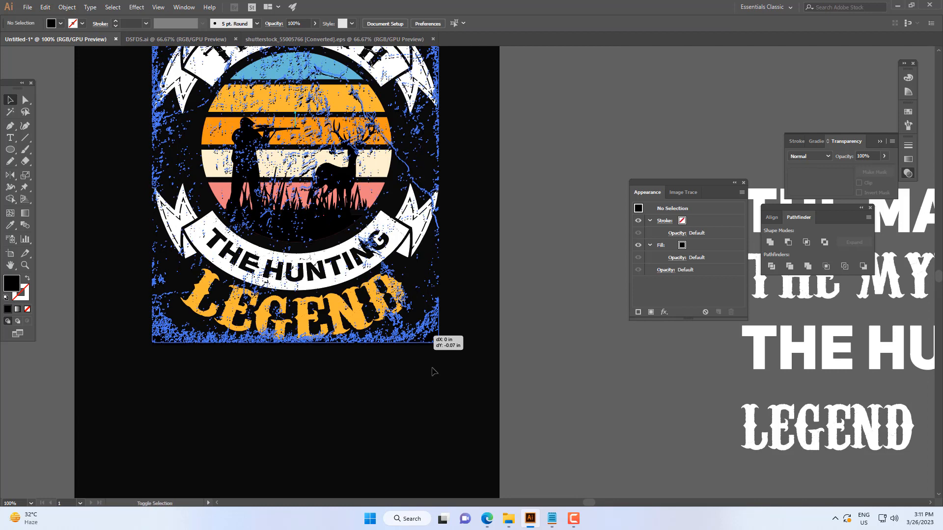
{"action": "scroll", "coordinate": [381, 412], "scroll_direction": "down", "scroll_amount": 1}
{"action": "scroll", "coordinate": [371, 365], "scroll_direction": "up", "scroll_amount": 1}
{"action": "scroll", "coordinate": [372, 406], "scroll_direction": "up", "scroll_amount": 2}
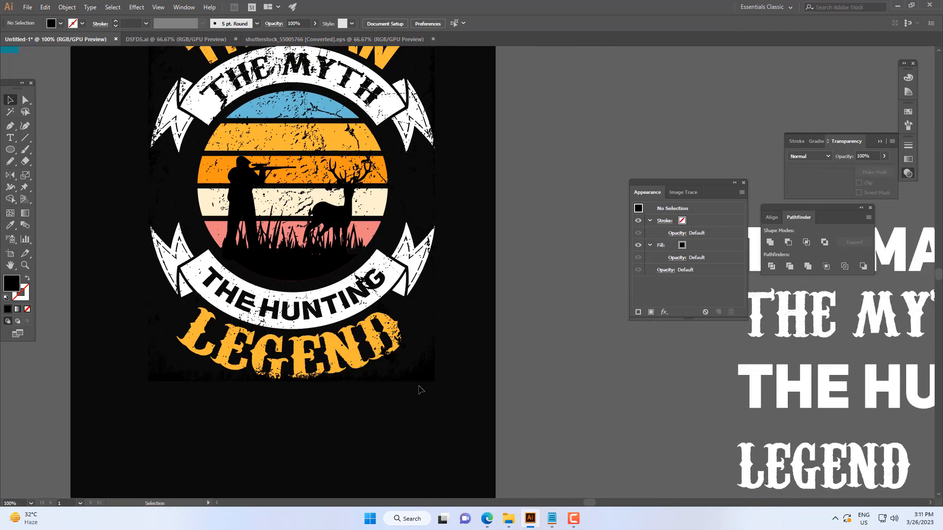
- Hide the newly pasted grunge texture to expose LEGEND underneath
{"action": "left_click", "coordinate": [421, 377]}
{"action": "left_click", "coordinate": [66, 7]}
{"action": "mouse_move", "coordinate": [191, 93]}
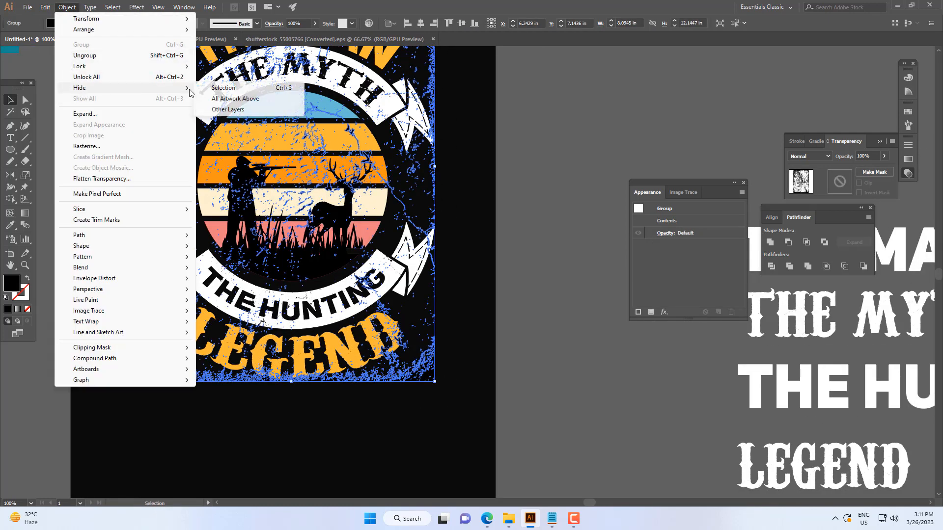
{"action": "left_click", "coordinate": [223, 87]}
- Hide LEGEND and show all hidden objects again to select it together with the grunge texture
{"action": "scroll", "coordinate": [347, 255], "scroll_direction": "down", "scroll_amount": 1}
{"action": "left_click", "coordinate": [309, 314]}
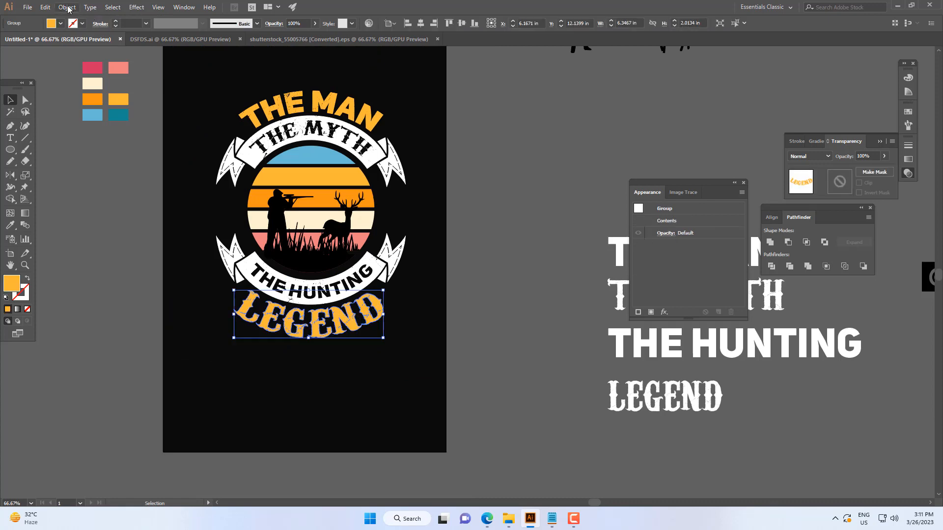
{"action": "left_click", "coordinate": [67, 7]}
{"action": "mouse_move", "coordinate": [191, 87]}
{"action": "left_click", "coordinate": [223, 86]}
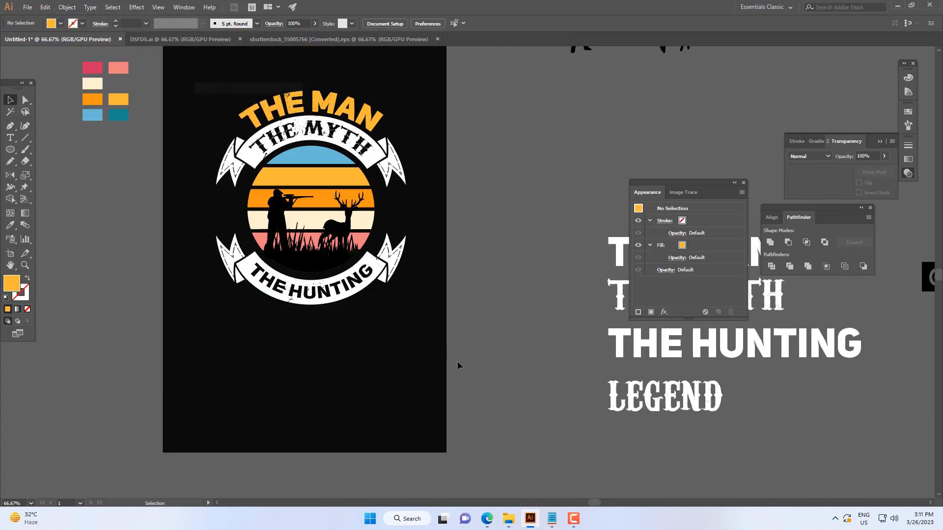
{"action": "scroll", "coordinate": [397, 320], "scroll_direction": "down", "scroll_amount": 2}
{"action": "scroll", "coordinate": [402, 326], "scroll_direction": "up", "scroll_amount": 2}
{"action": "scroll", "coordinate": [403, 326], "scroll_direction": "down", "scroll_amount": 1}
{"action": "left_click", "coordinate": [67, 7]}
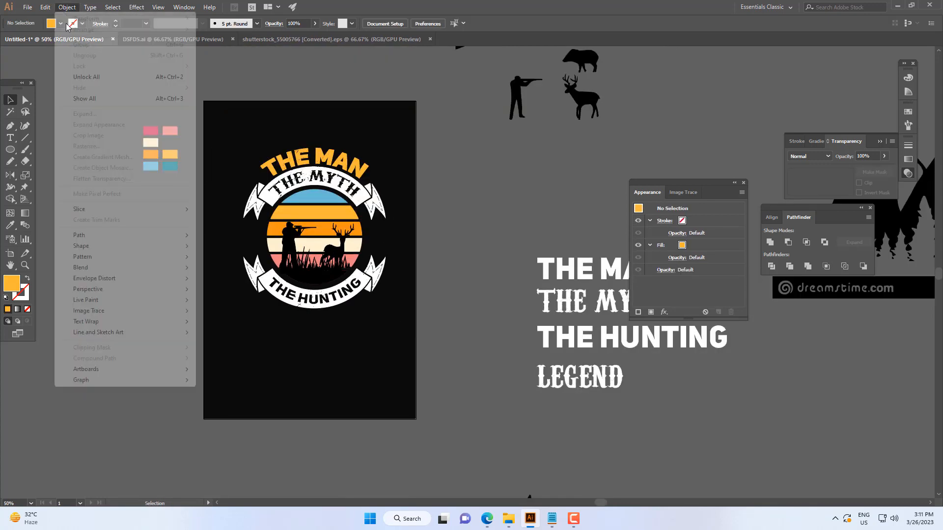
{"action": "left_click", "coordinate": [117, 99]}
{"action": "scroll", "coordinate": [387, 324], "scroll_direction": "up", "scroll_amount": 1}
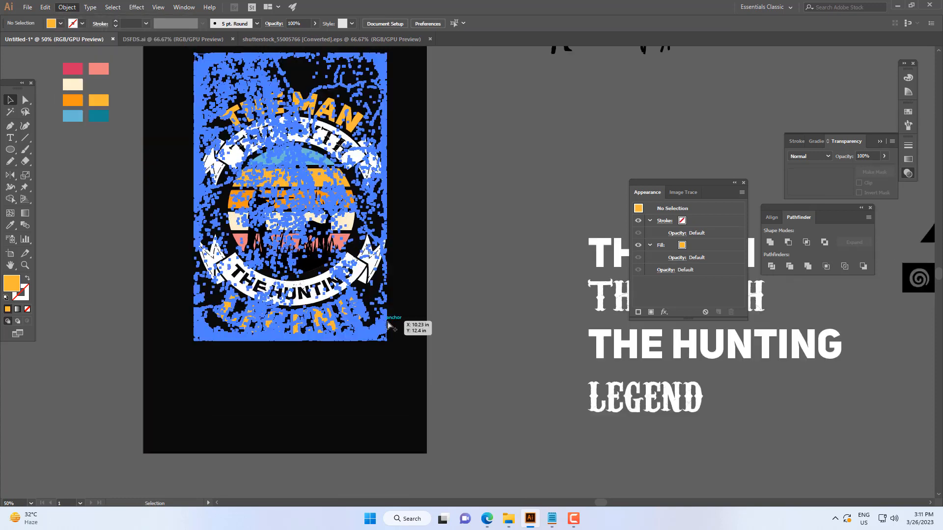
- Subtract the grunge texture from LEGEND as a compound shape with Minus Front and deselect the artwork
{"action": "scroll", "coordinate": [388, 325], "scroll_direction": "down", "scroll_amount": 1}
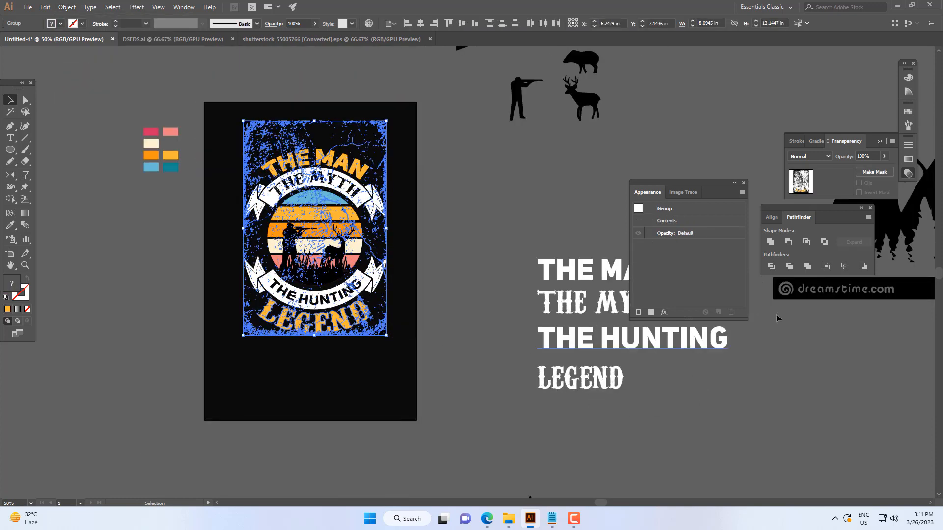
{"action": "left_click", "coordinate": [787, 242]}
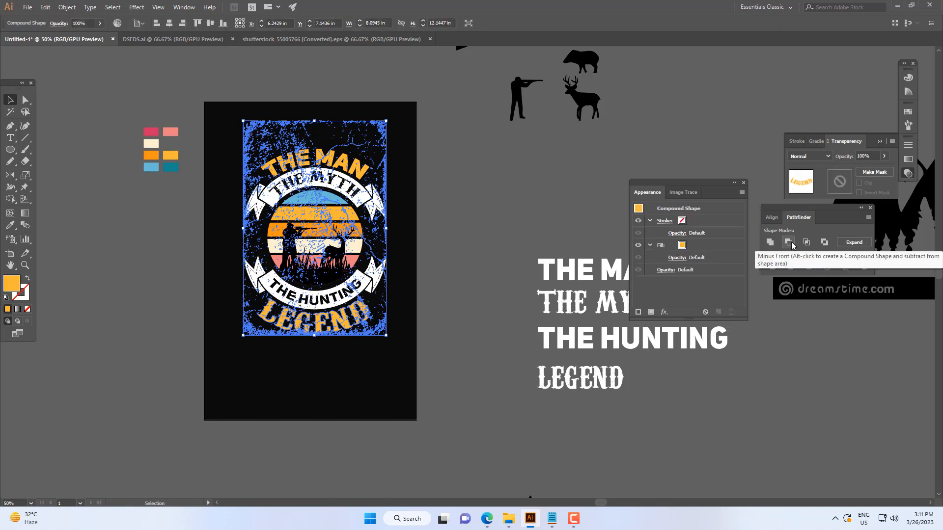
{"action": "left_click", "coordinate": [451, 356]}
{"action": "scroll", "coordinate": [452, 357], "scroll_direction": "down", "scroll_amount": 3}
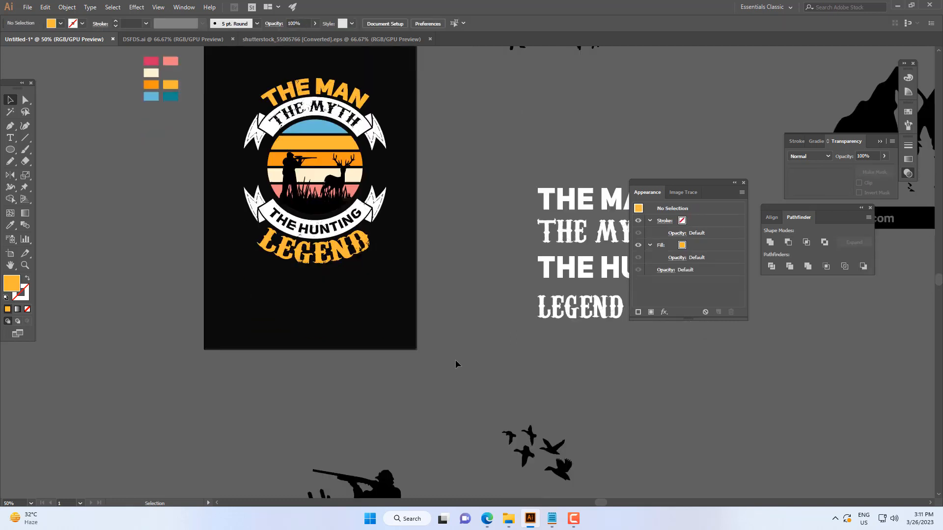
- Copy the white LEGEND text to below the artboard and replace the copy's wording with "PLEASE SUBSCRIBE MY CHANNEL................ BYE"
{"action": "left_click", "coordinate": [574, 315]}
{"action": "left_click_drag", "start_coordinate": [574, 314], "coordinate": [332, 395]}
{"action": "double_click", "coordinate": [338, 393]}
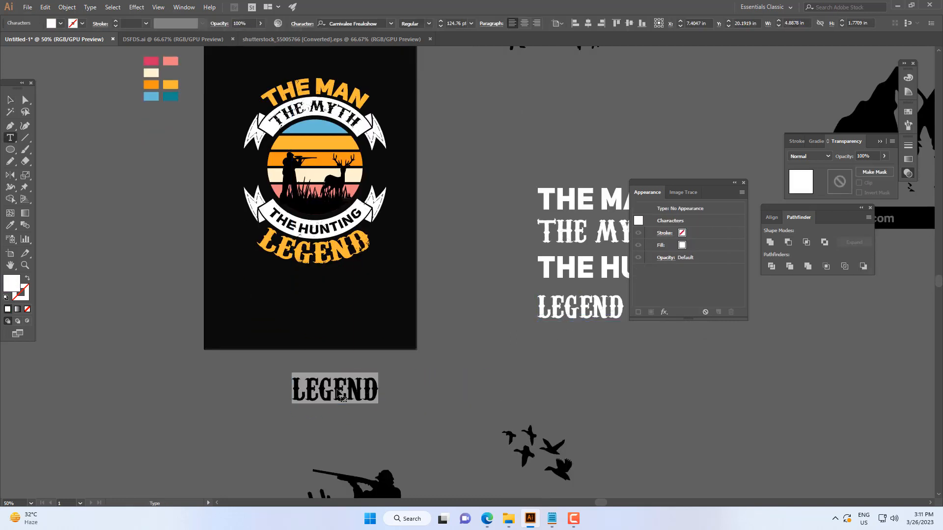
{"action": "type", "text": "PL"}
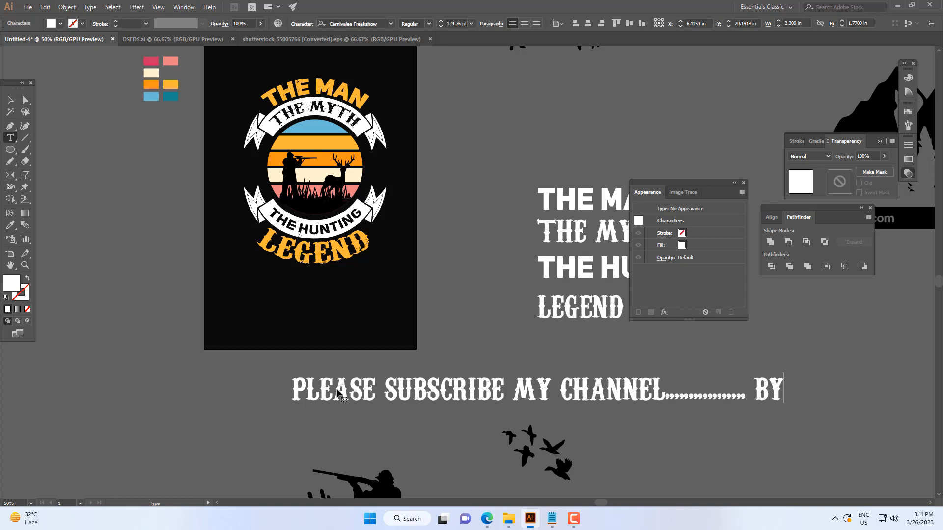
{"action": "key", "text": "Escape"}
{"action": "scroll", "coordinate": [376, 339], "scroll_direction": "right", "scroll_amount": 3}
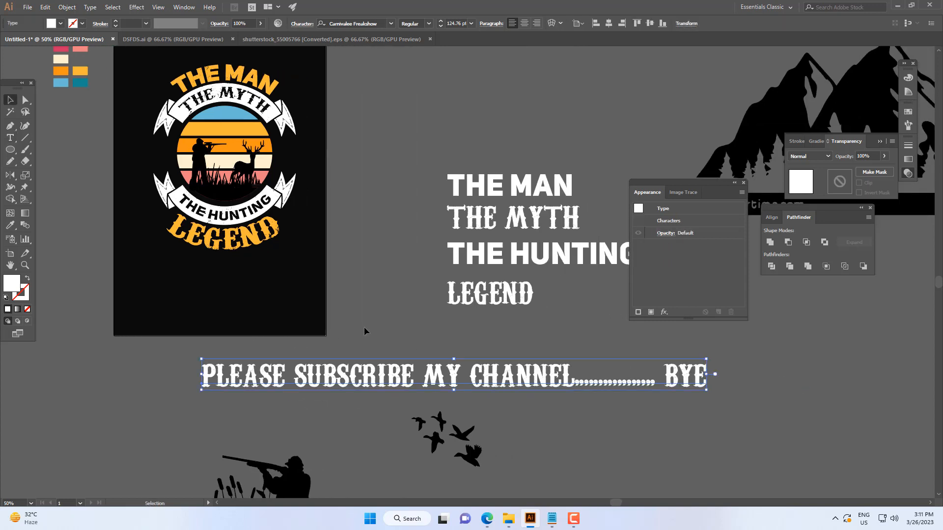
{"action": "left_click", "coordinate": [364, 331]}
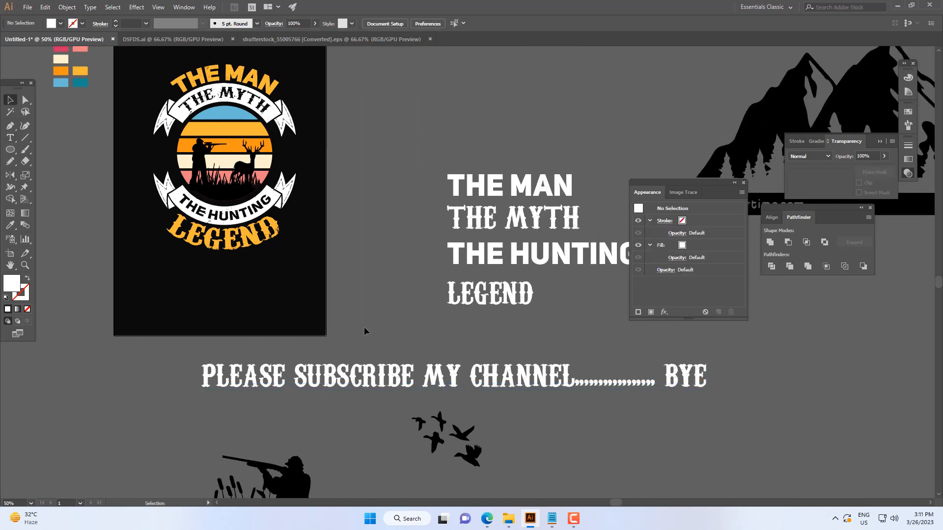
{"action": "left_click", "coordinate": [582, 519]}
{"action": "left_click", "coordinate": [926, 483]}
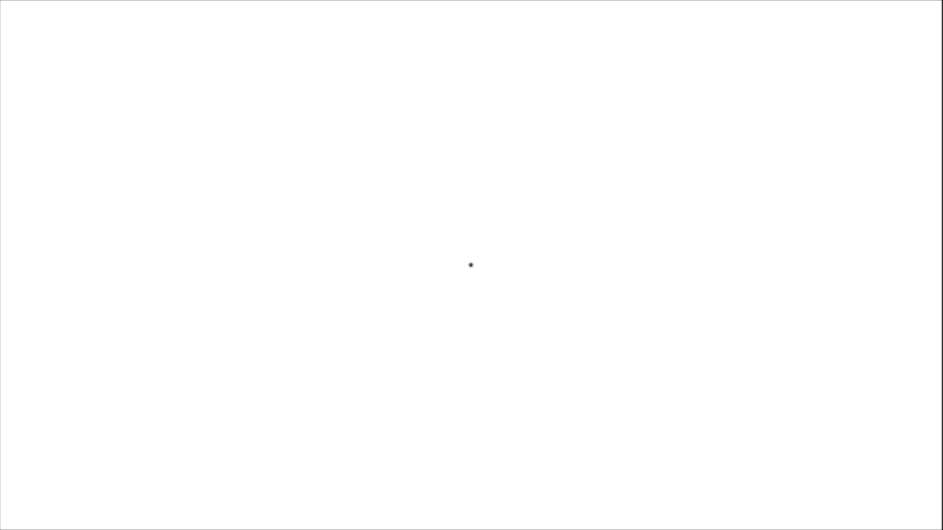